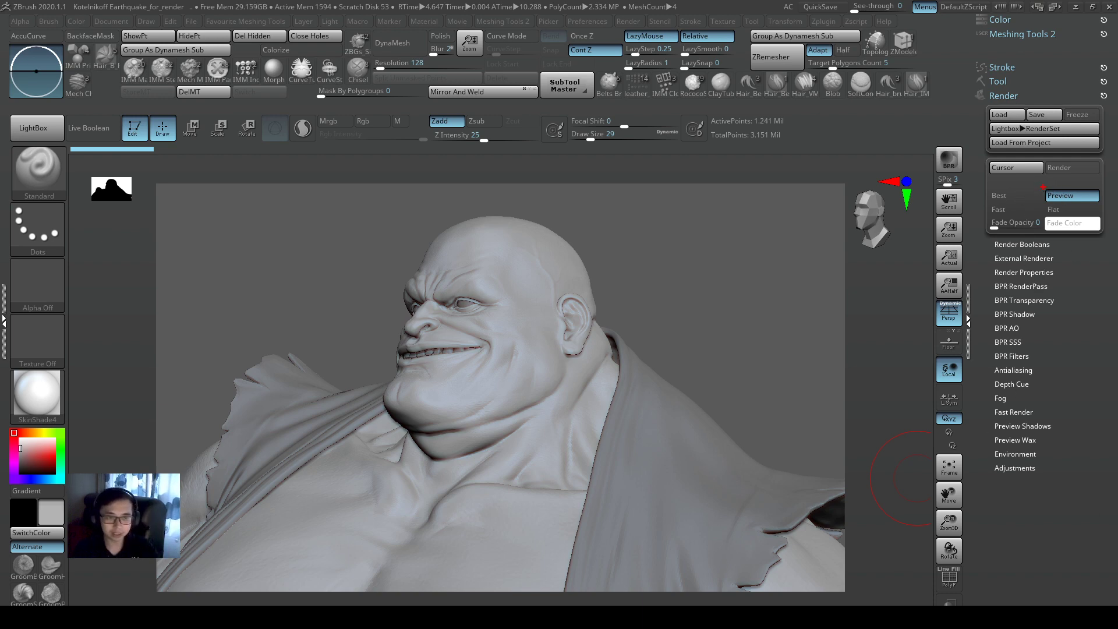
# - Examine the BPR RenderPass maps from the most recent render, including the shaded, depth, shadow, mask and SSS passes
pyautogui.moveTo(1043, 187); pyautogui.dragTo(985, 205)
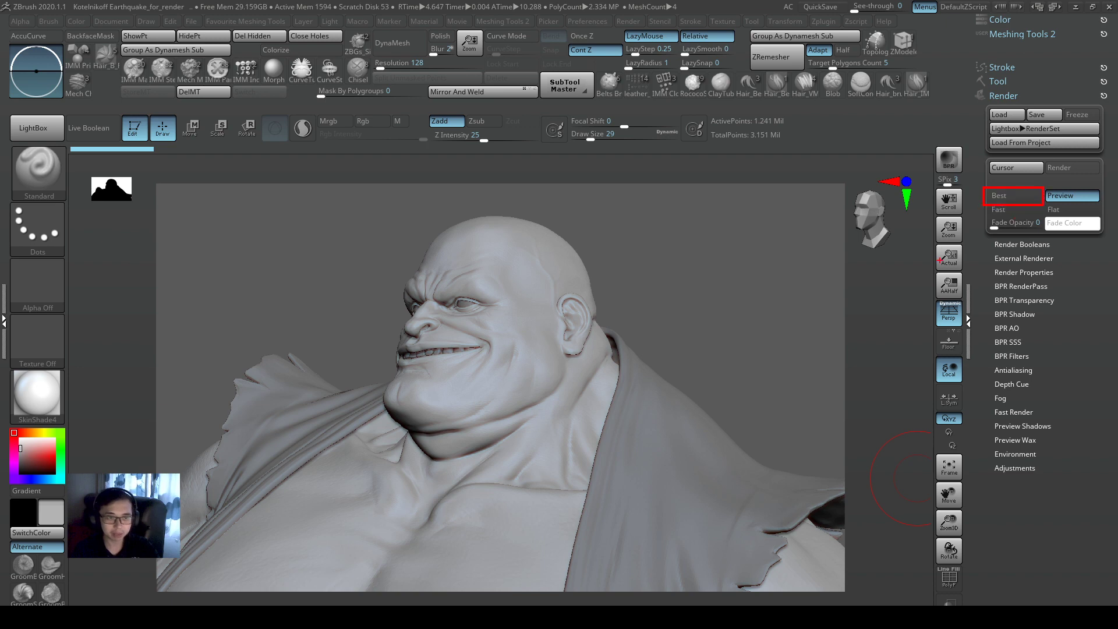
pyautogui.press('Escape')
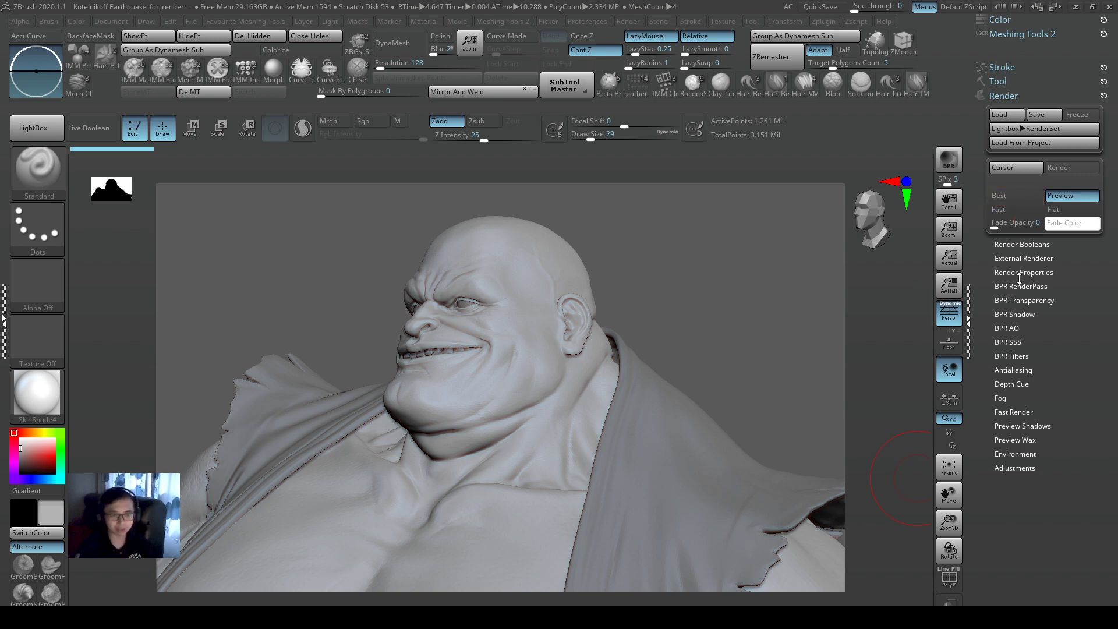
pyautogui.click(1014, 286)
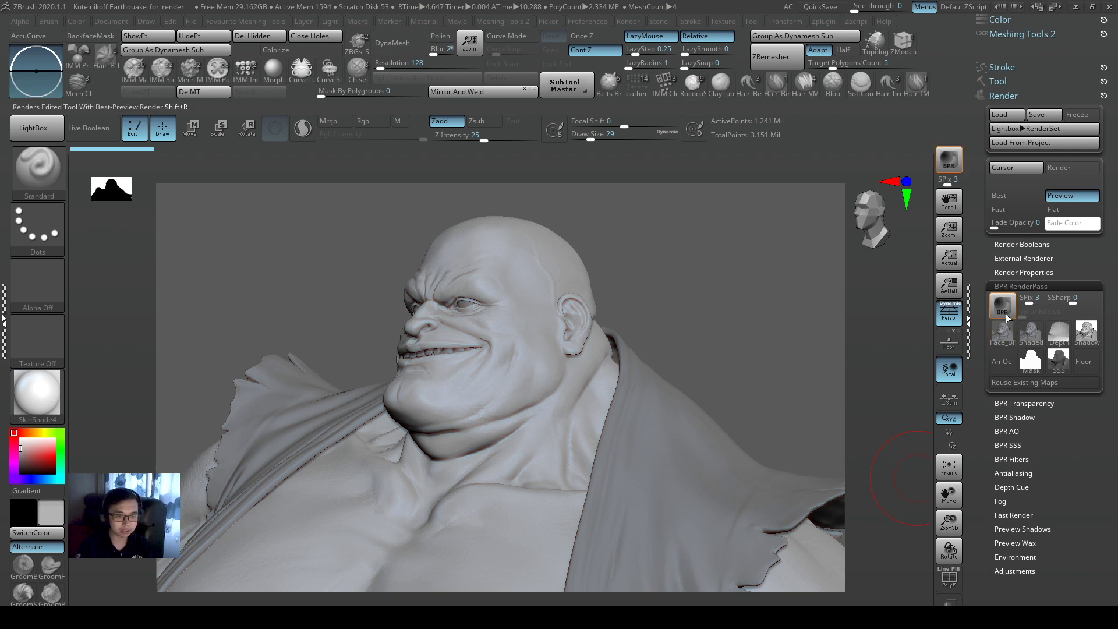
pyautogui.moveTo(1004, 344)
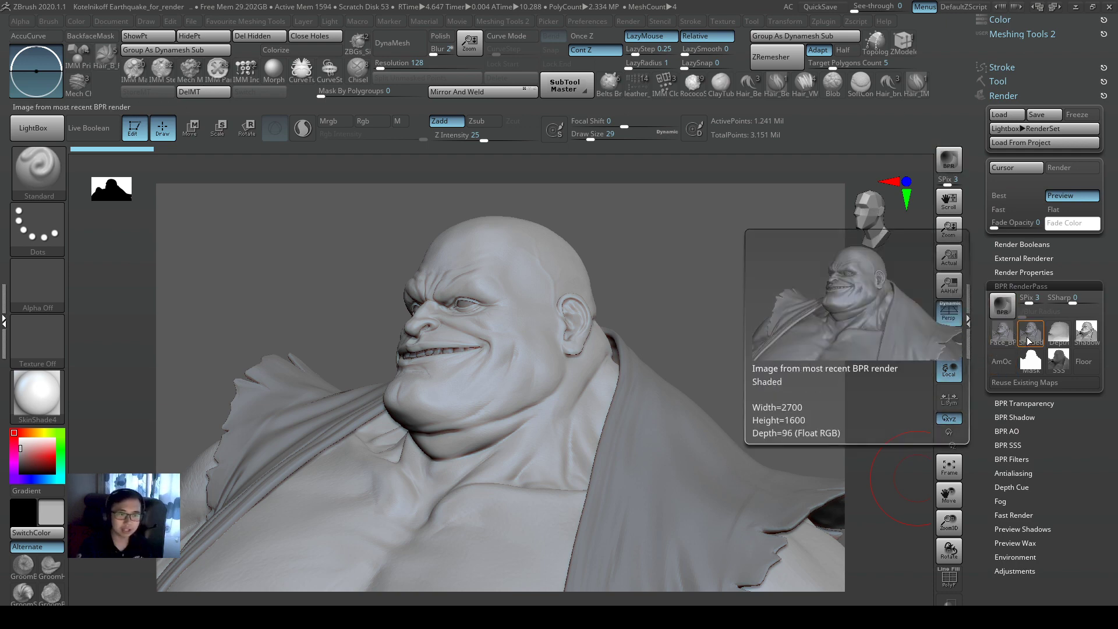
pyautogui.moveTo(1080, 341)
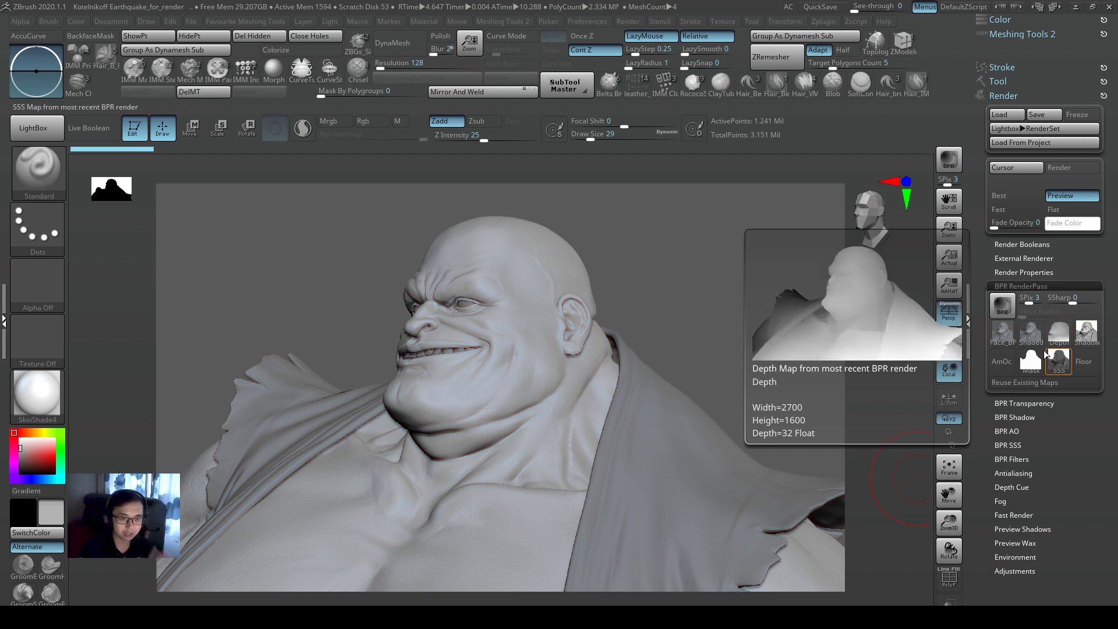
pyautogui.moveTo(1033, 370)
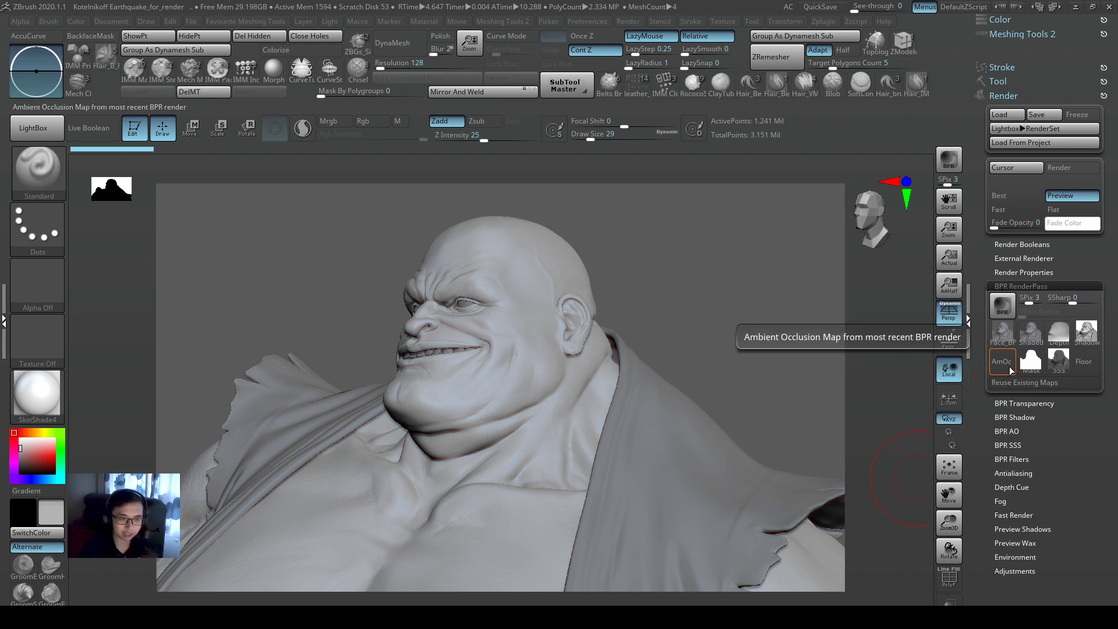
pyautogui.click(1031, 286)
# - Turn on ambient occlusion (AOcclusion) in the Render Properties
pyautogui.click(1040, 273)
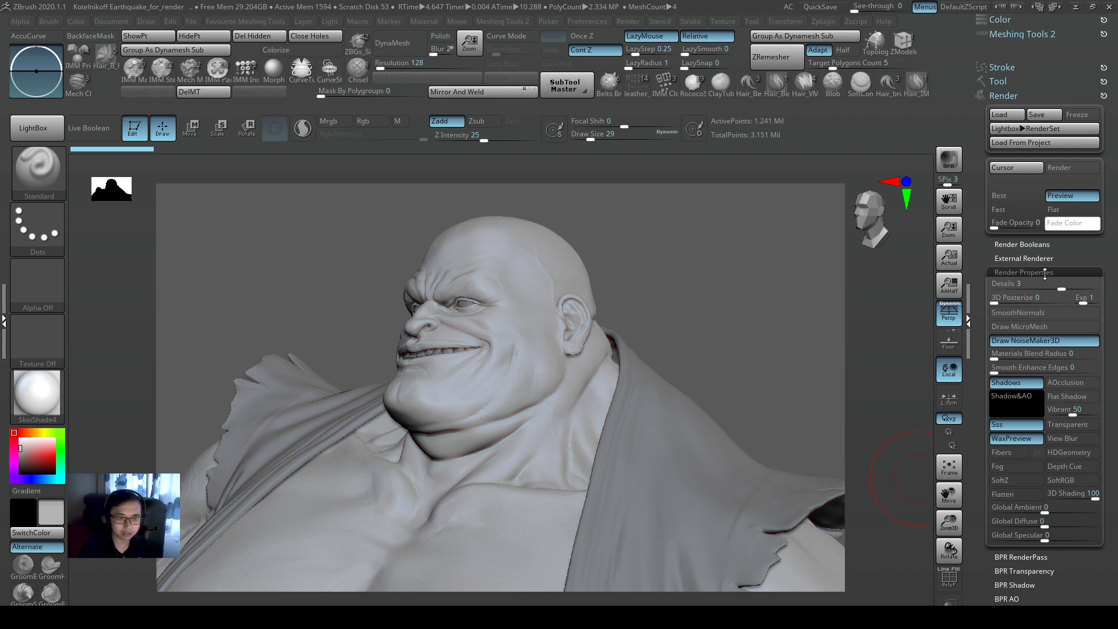
pyautogui.click(1077, 384)
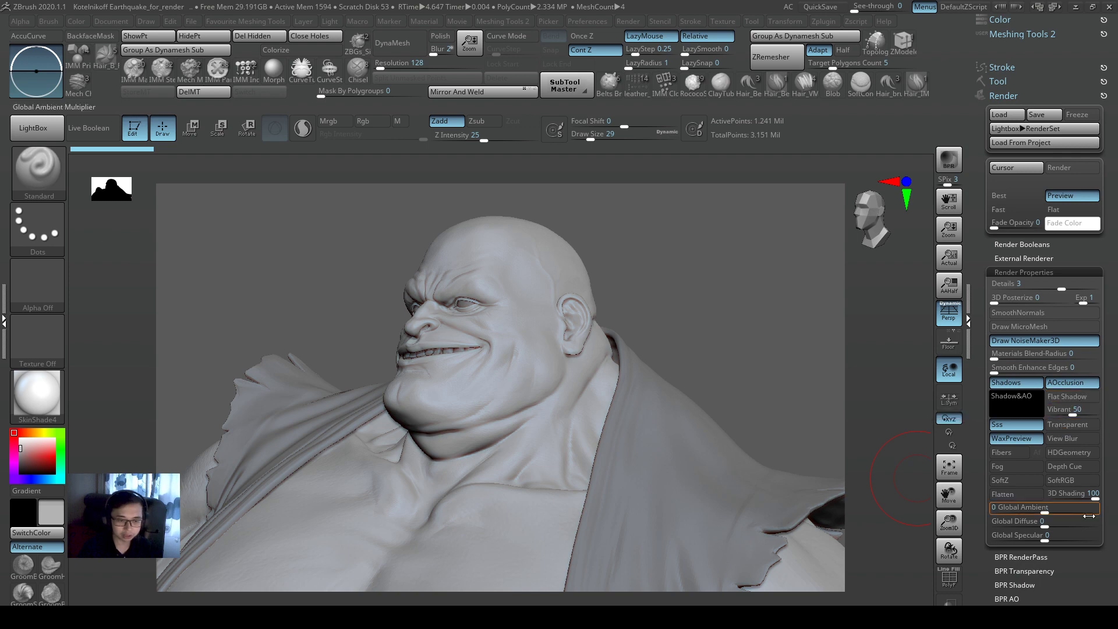
pyautogui.click(1064, 272)
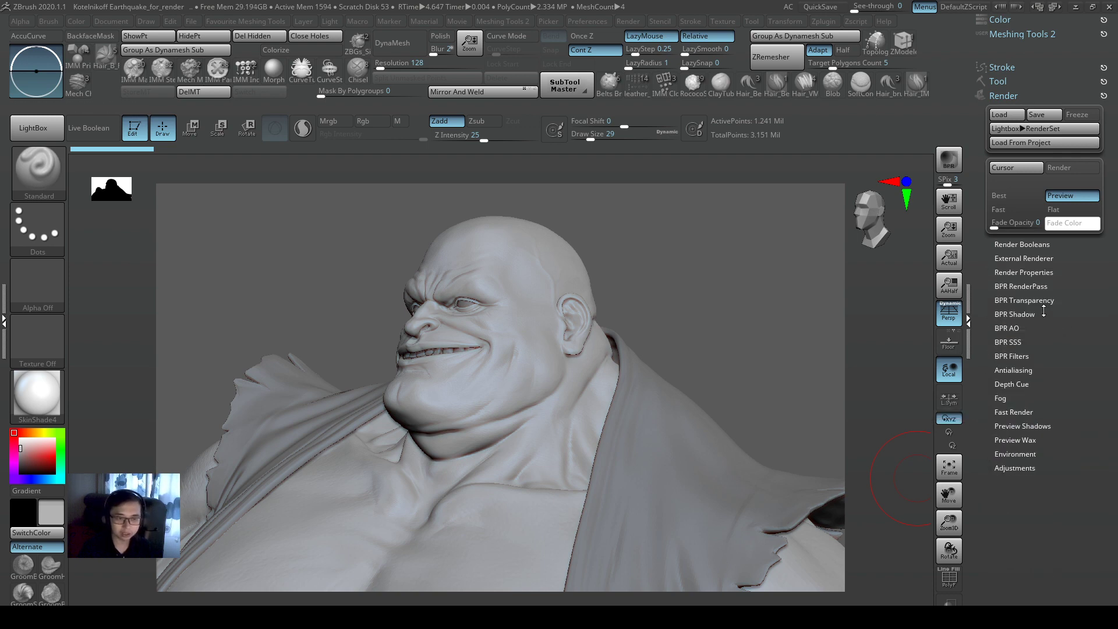
# - Enable Transparent in the Render Properties and open the BPR Transparency settings
pyautogui.click(1047, 300)
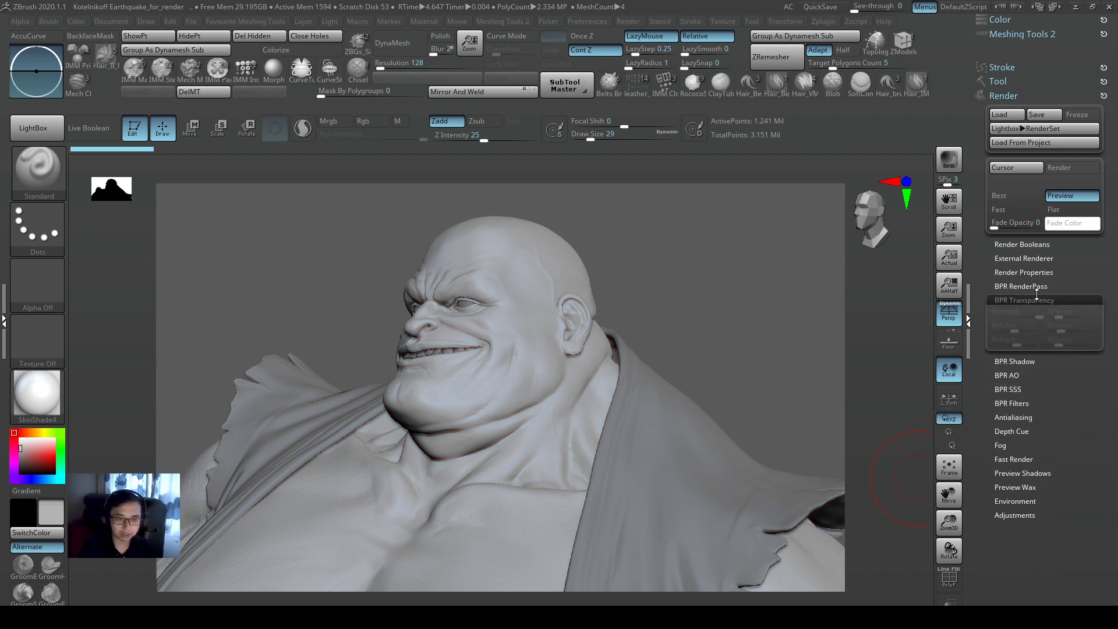
pyautogui.click(1039, 300)
pyautogui.click(1041, 315)
pyautogui.click(1040, 300)
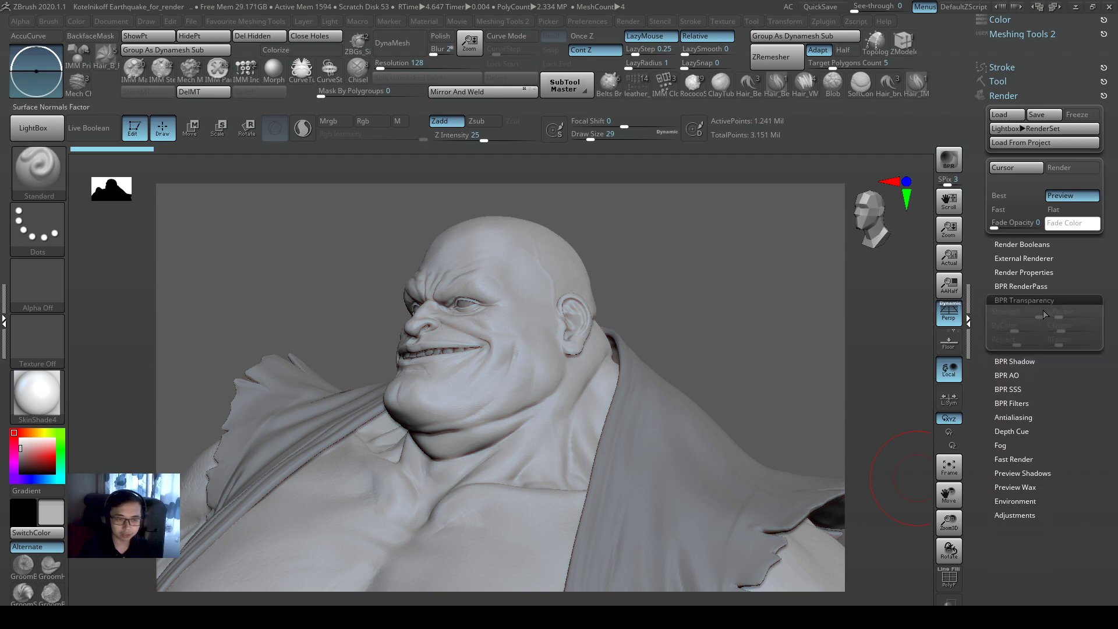
pyautogui.click(1029, 272)
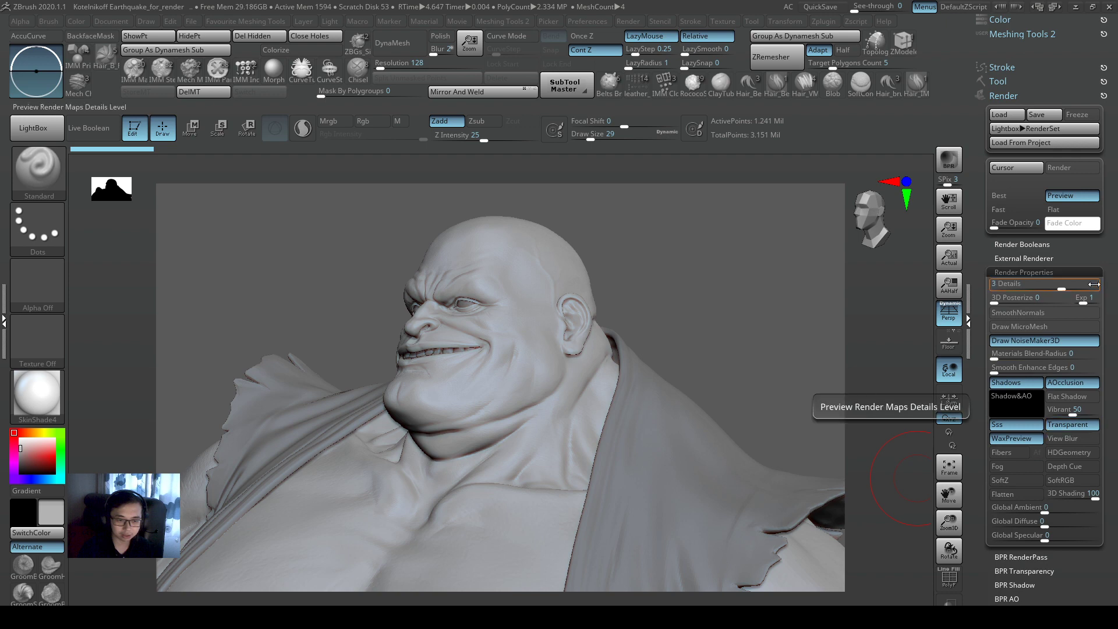
pyautogui.click(1060, 273)
pyautogui.click(1063, 302)
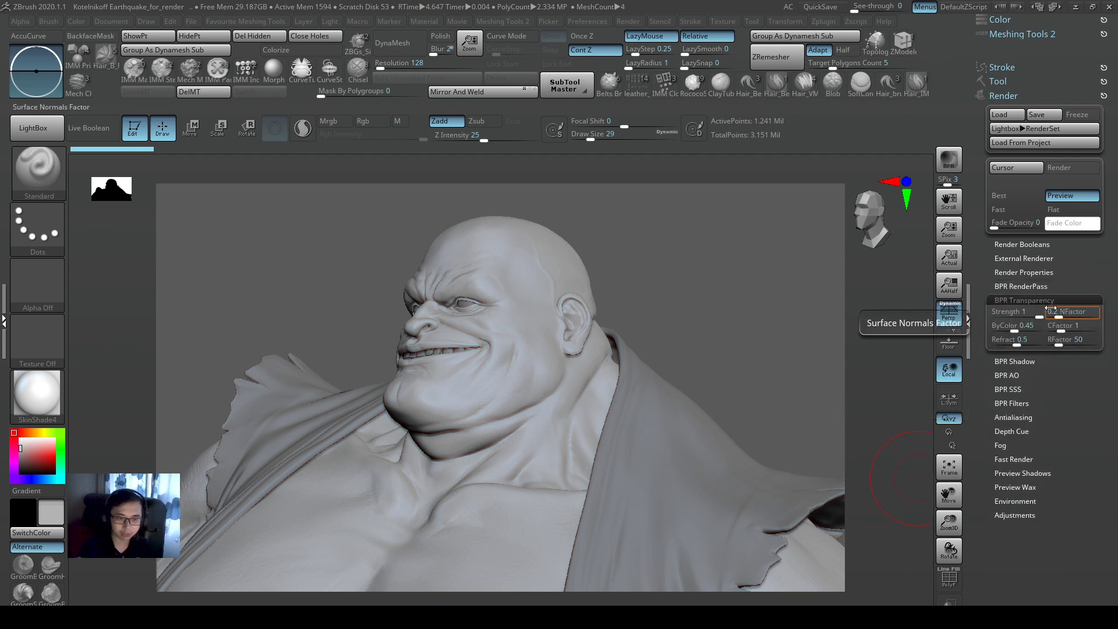
# - Look over the BPR Shadow and BPR AO settings, and recheck the enabled options in the Render Properties
pyautogui.keyDown('shift'); pyautogui.click(1046, 361); pyautogui.keyUp('shift')
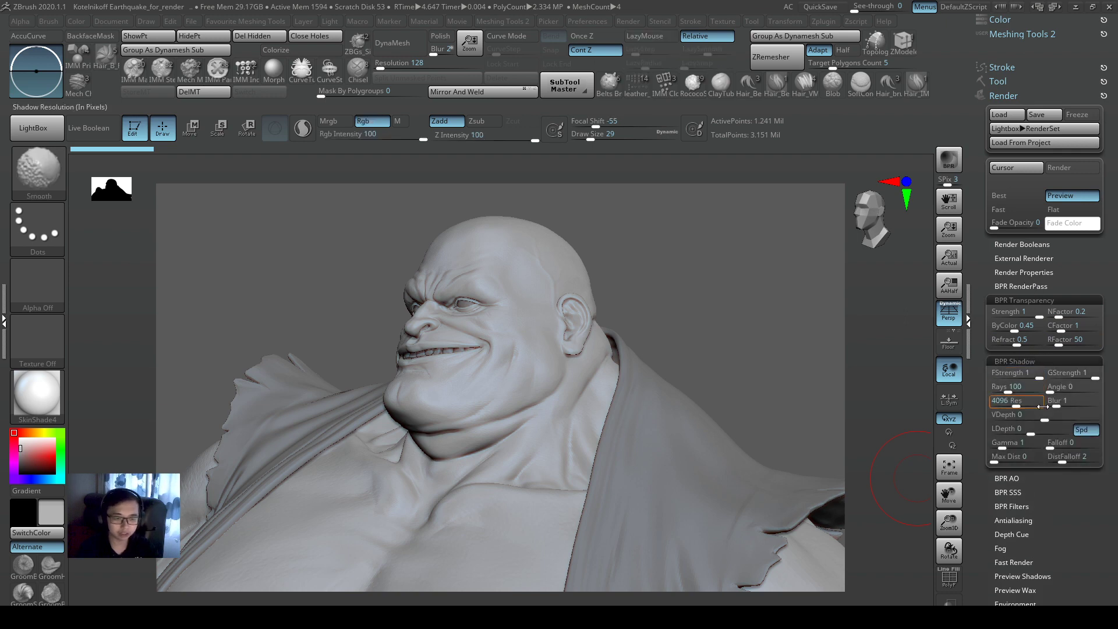
pyautogui.keyDown('shift'); pyautogui.click(1041, 478); pyautogui.keyUp('shift')
pyautogui.click(1059, 299)
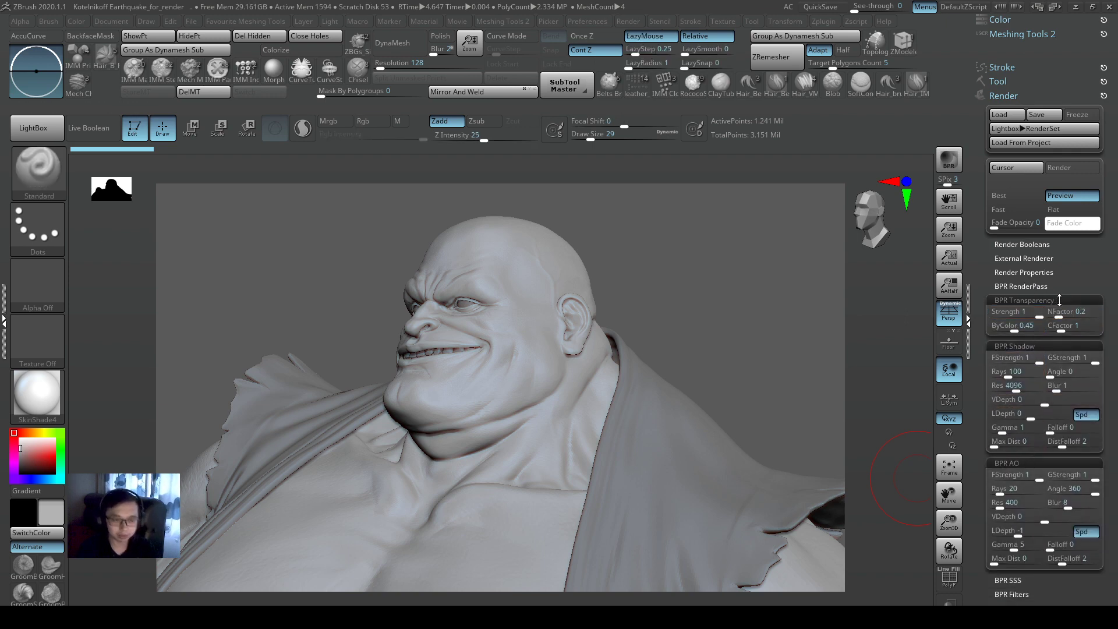
pyautogui.click(1055, 314)
pyautogui.click(1056, 330)
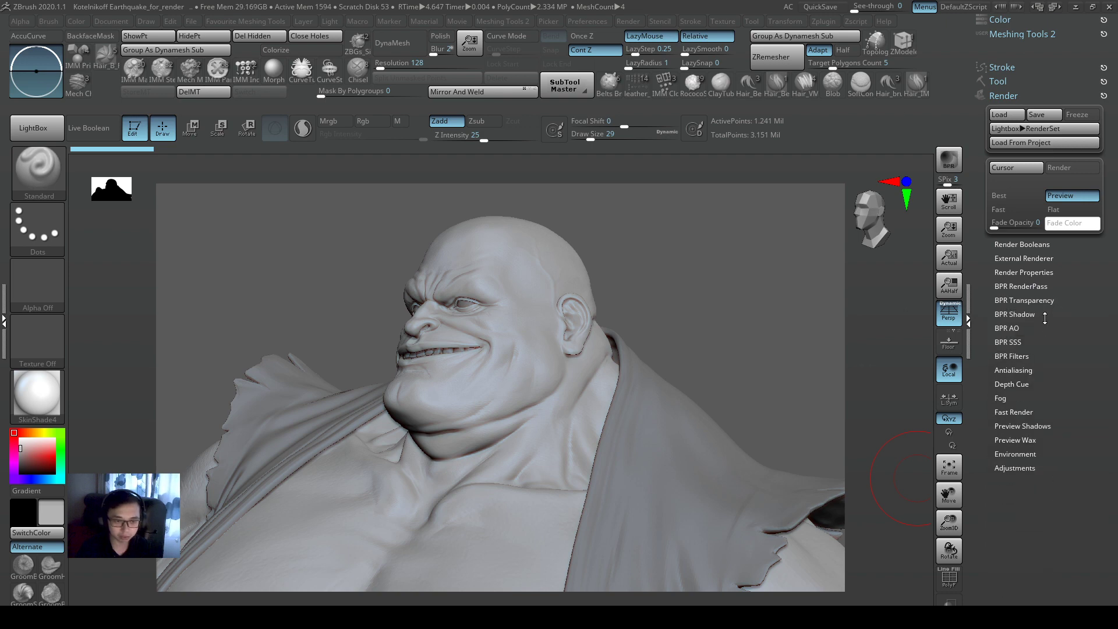
pyautogui.click(1044, 314)
pyautogui.click(1046, 301)
pyautogui.click(1051, 299)
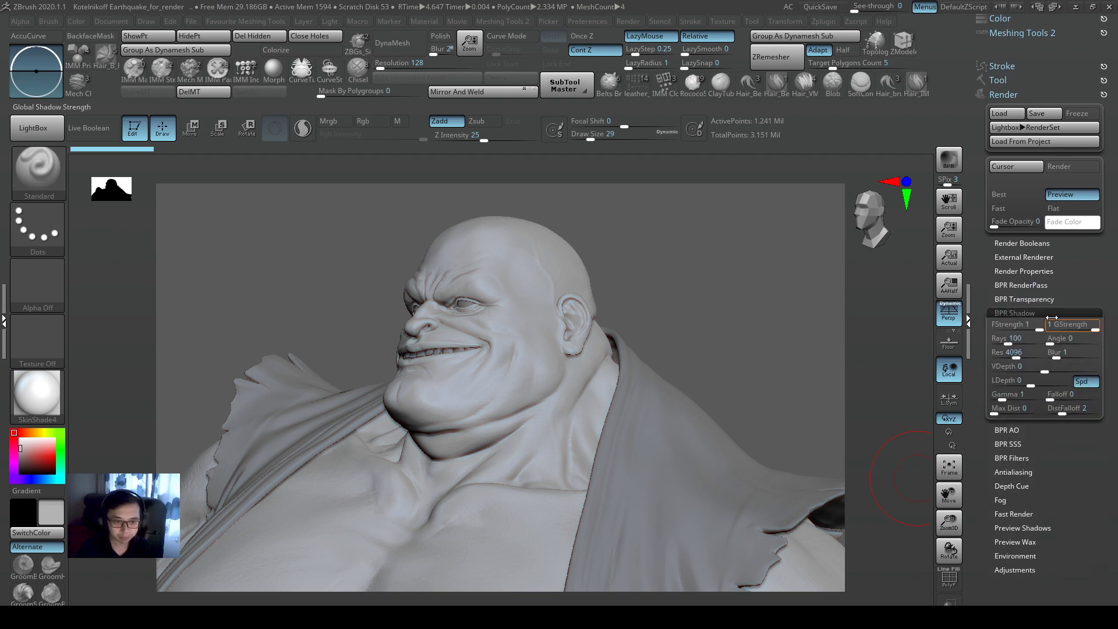
pyautogui.click(1053, 285)
pyautogui.click(1055, 271)
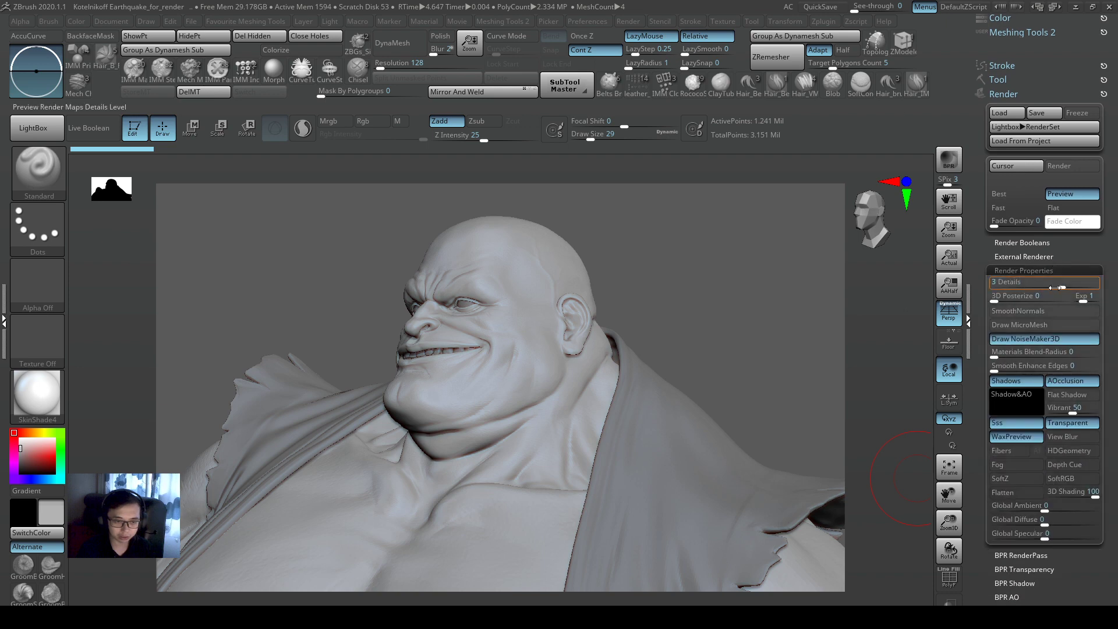
pyautogui.click(1058, 270)
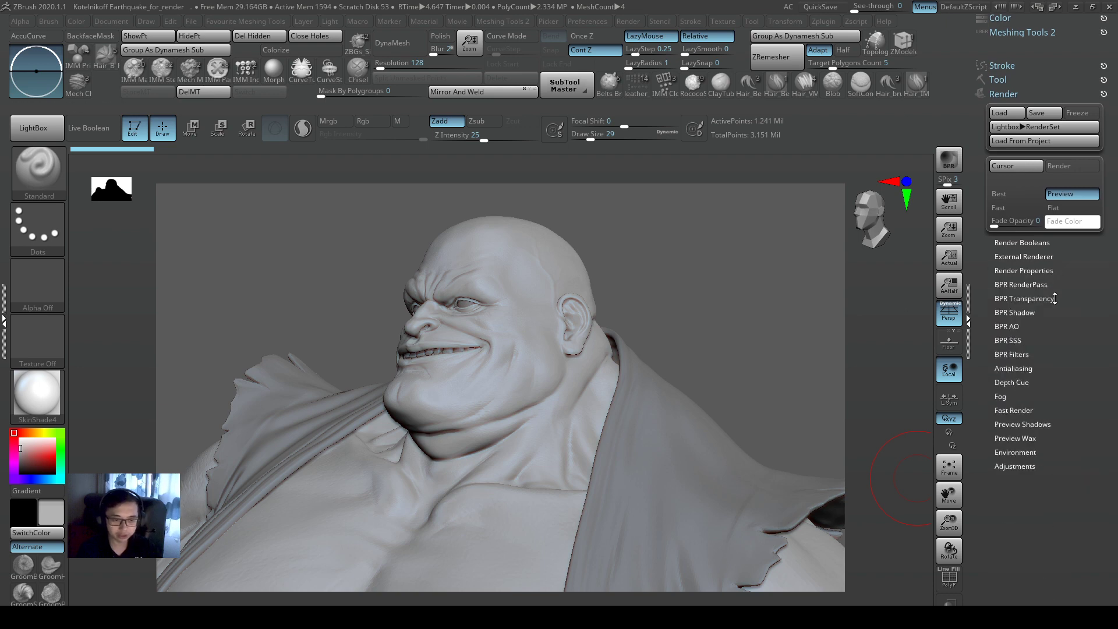
# - Read the help descriptions of the BPR Shadow settings Angle, GStrength and Blur
pyautogui.keyDown('shift'); pyautogui.click(1035, 312); pyautogui.keyUp('shift')
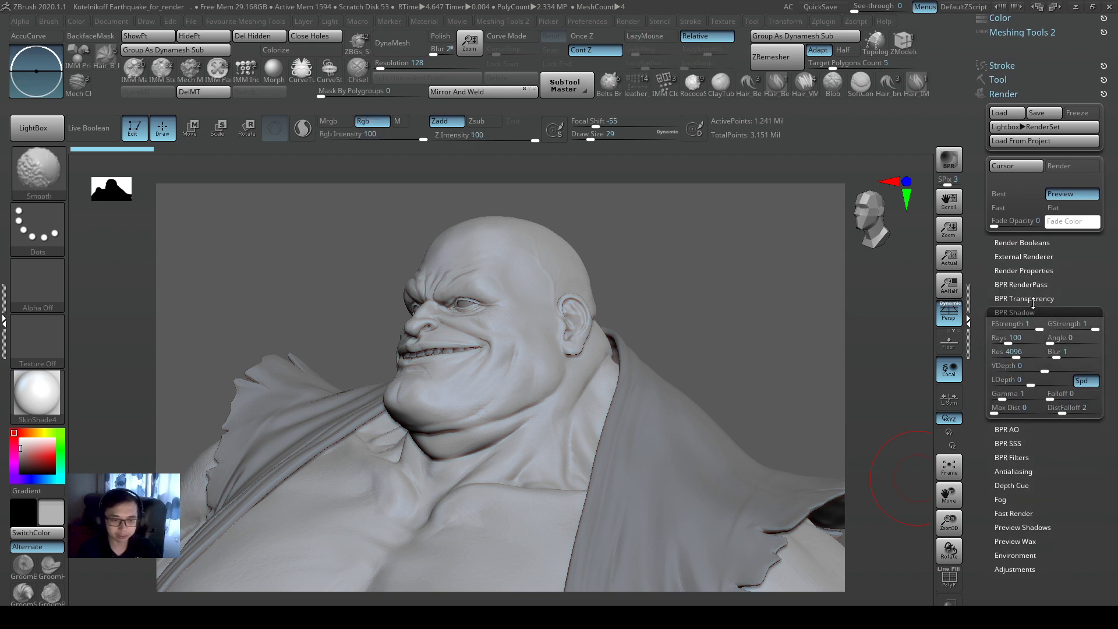
pyautogui.keyDown('shift'); pyautogui.click(1035, 298); pyautogui.keyUp('shift')
pyautogui.keyDown('shift'); pyautogui.click(1036, 285); pyautogui.keyUp('shift')
pyautogui.keyDown('shift'); pyautogui.click(1036, 284); pyautogui.keyUp('shift')
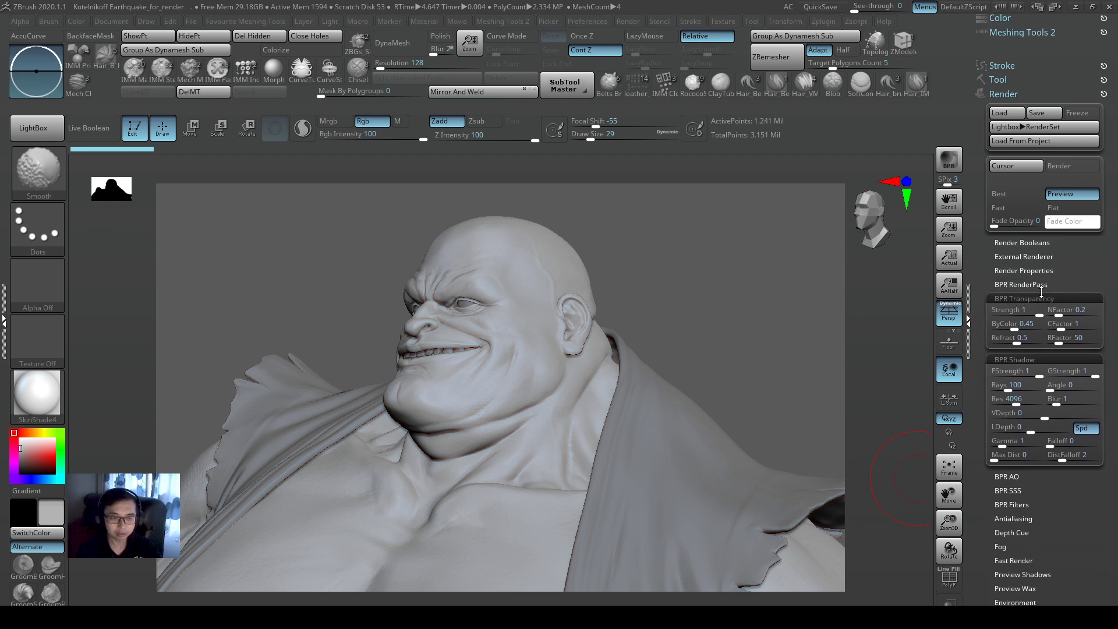
pyautogui.keyDown('shift'); pyautogui.click(1042, 296); pyautogui.keyUp('shift')
pyautogui.keyDown('shift'); pyautogui.click(1047, 284); pyautogui.keyUp('shift')
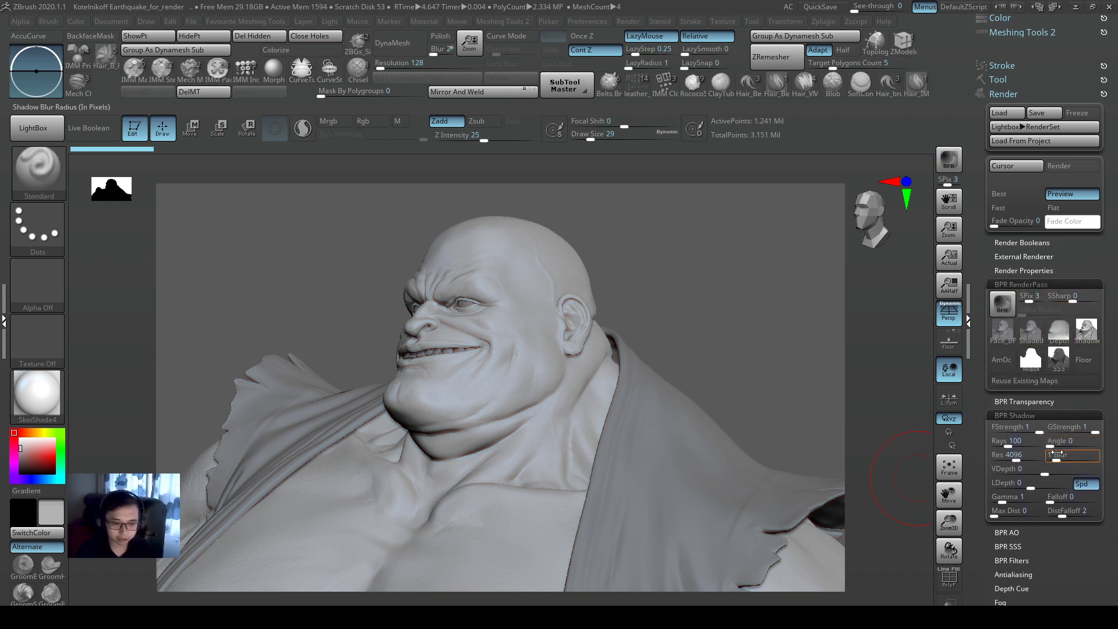
pyautogui.press('ctrl')
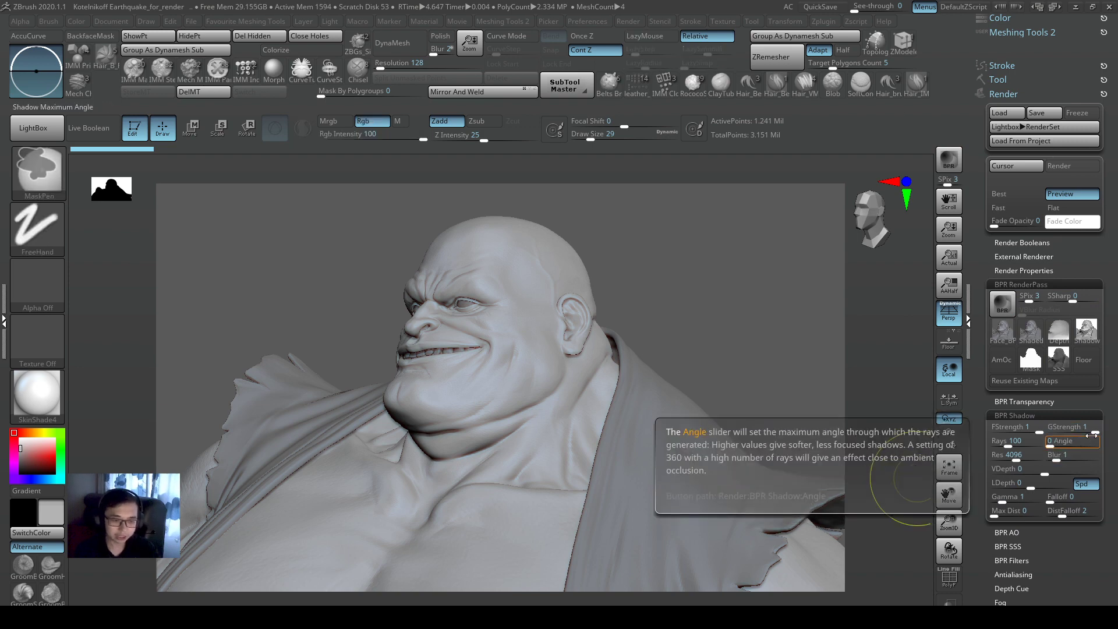
pyautogui.keyDown('ctrl'); pyautogui.moveTo(1041, 418); pyautogui.dragTo(988, 405); pyautogui.keyUp('ctrl')
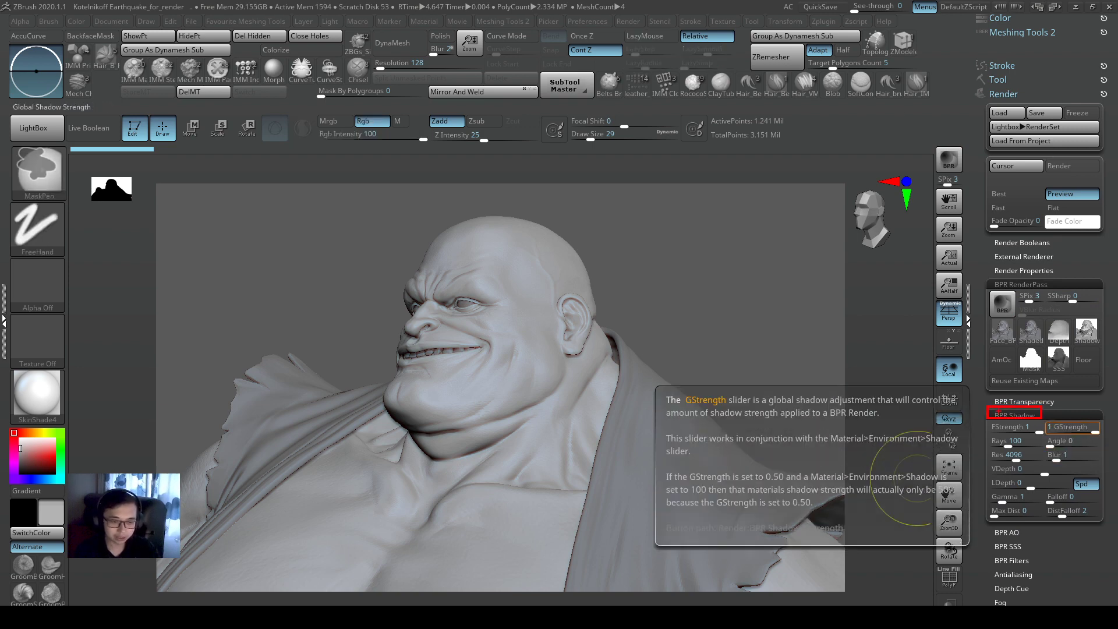
pyautogui.press('Escape')
pyautogui.press('ctrl')
pyautogui.moveTo(1095, 453)
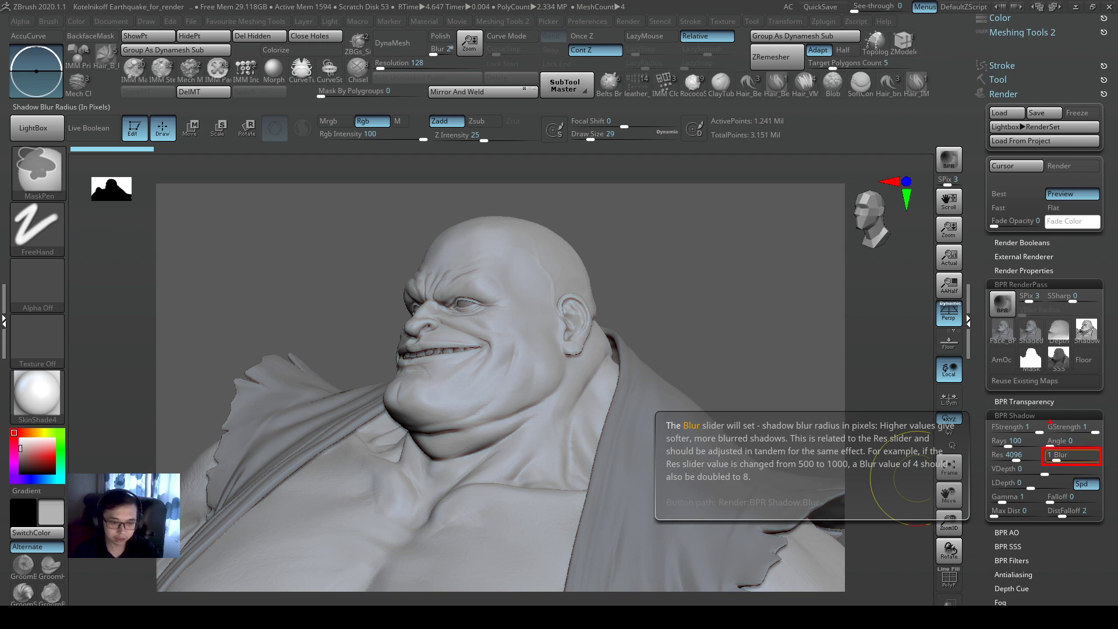
pyautogui.keyDown('ctrl'); pyautogui.moveTo(1043, 421); pyautogui.dragTo(986, 410); pyautogui.keyUp('ctrl')
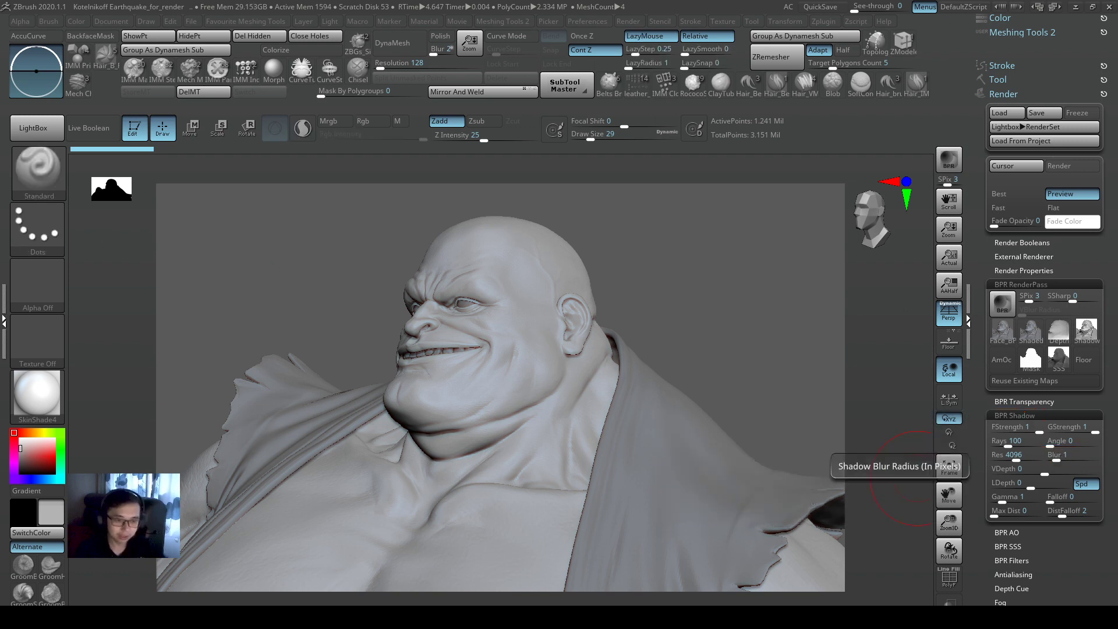
pyautogui.click(1017, 416)
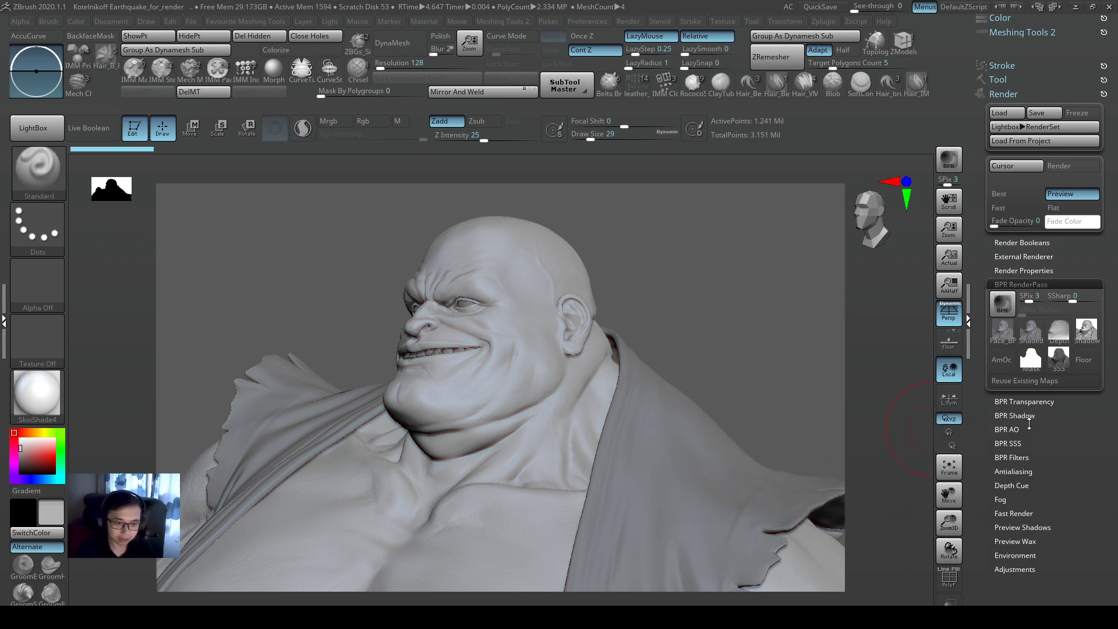
# - Switch to the presentation in Foxit Reader and compare the bust renders at shadow blur values 2, 5 and 10
pyautogui.press('super')
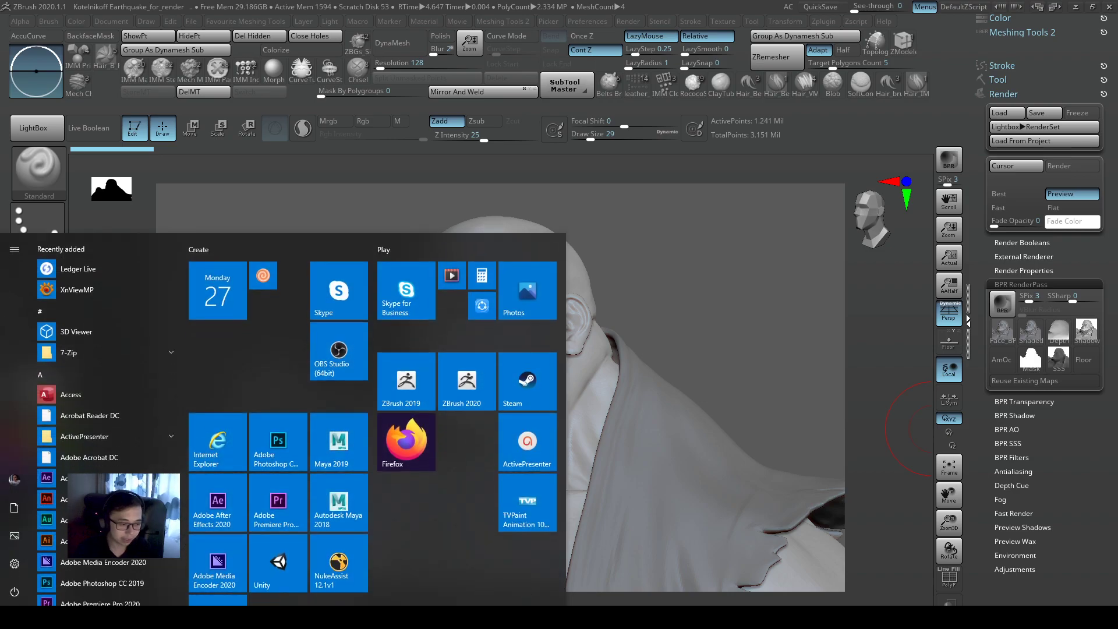
pyautogui.click(735, 618)
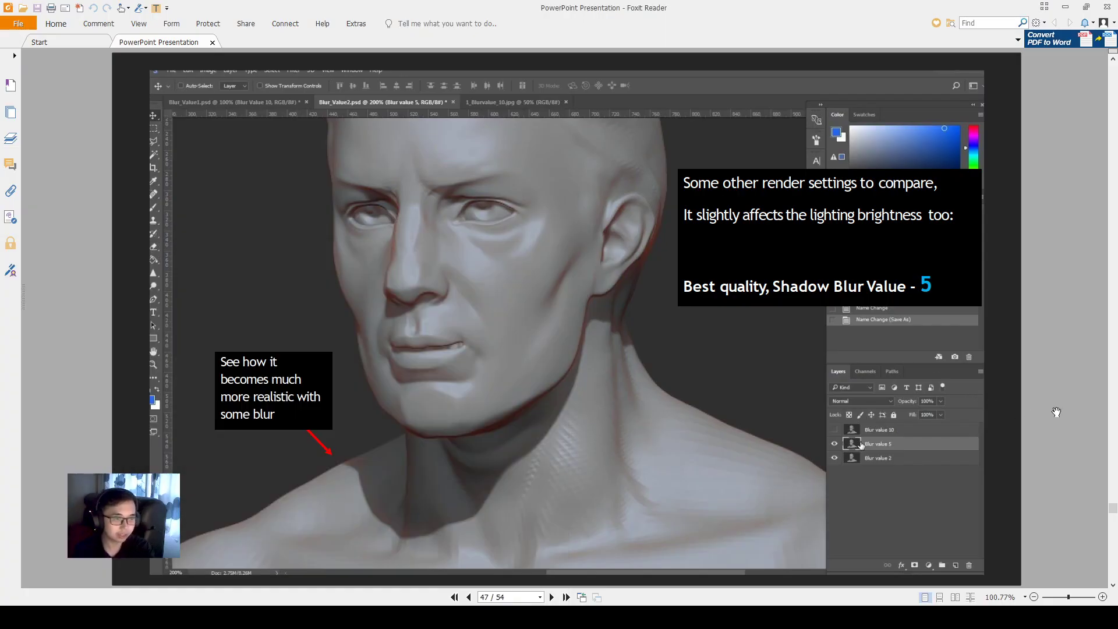
pyautogui.scroll(-1, 1057, 412)
pyautogui.scroll(1, 1056, 411)
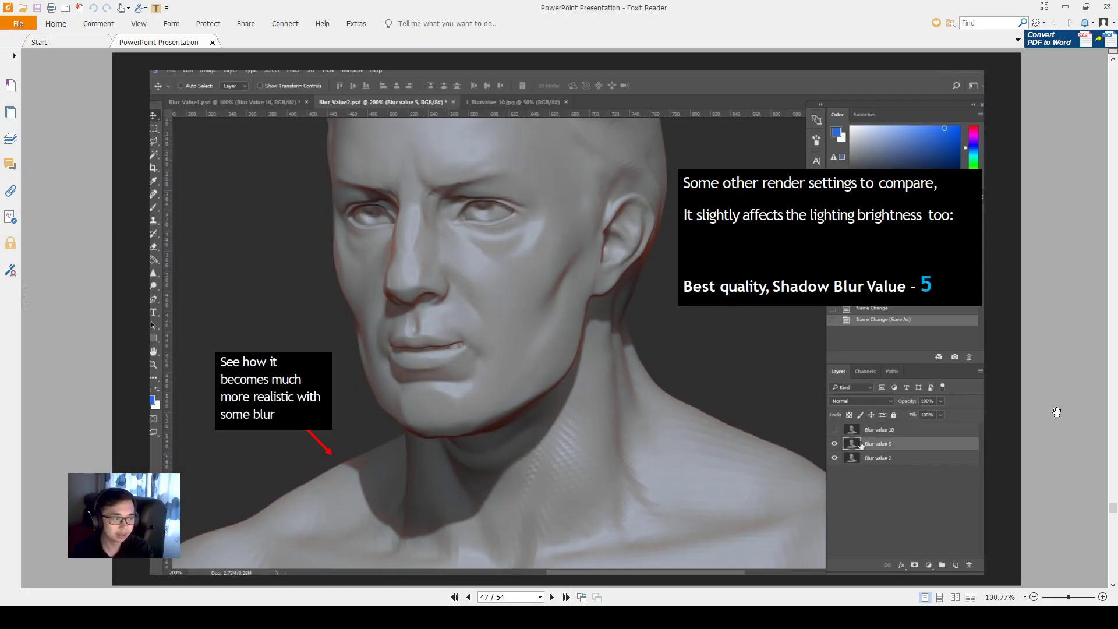
pyautogui.scroll(1, 540, 439)
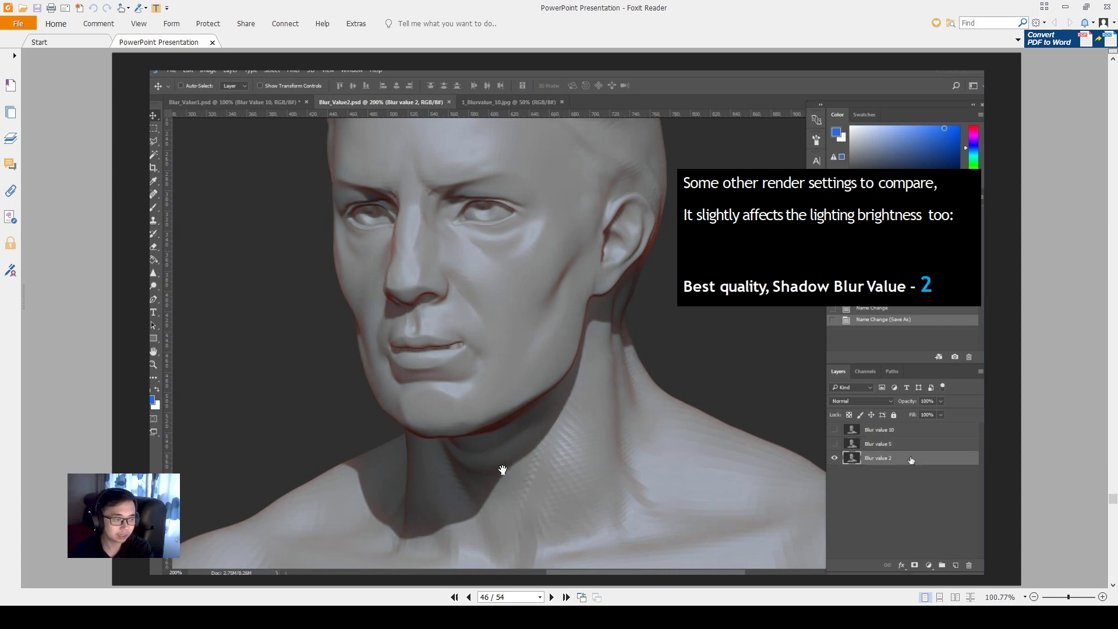
pyautogui.scroll(1, 497, 469)
pyautogui.scroll(-1, 512, 429)
pyautogui.scroll(-2, 519, 436)
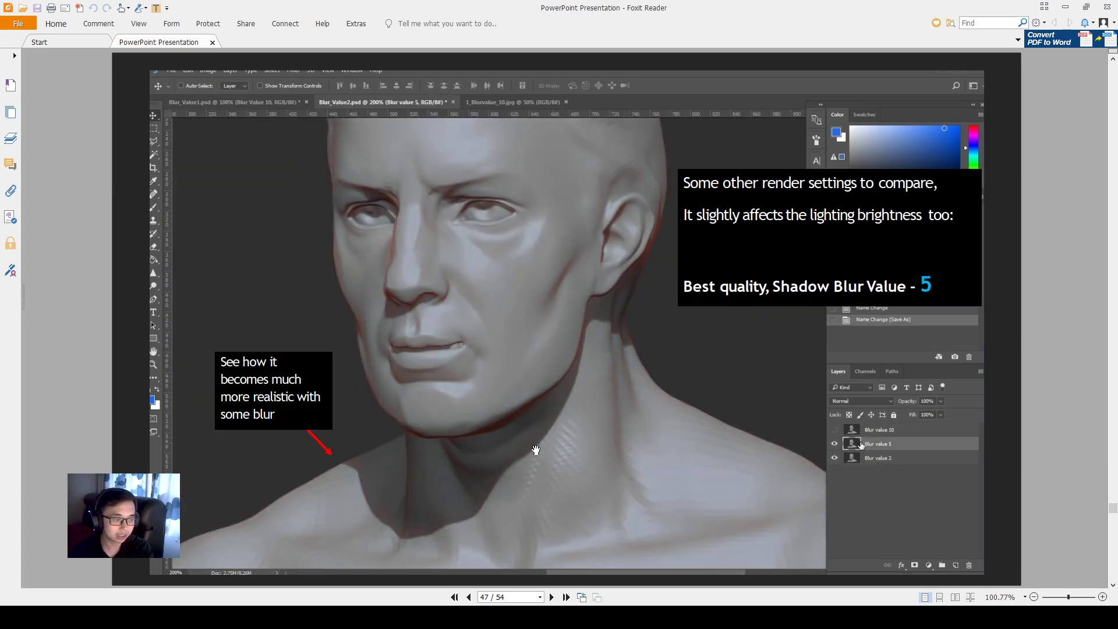
pyautogui.scroll(1, 515, 442)
pyautogui.scroll(-1, 516, 441)
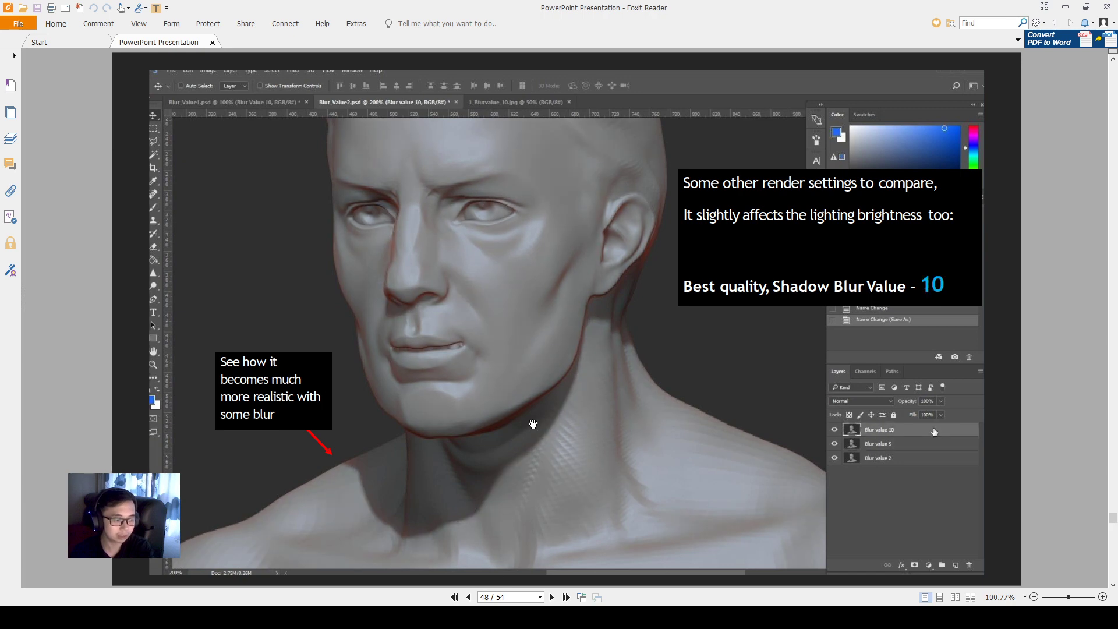
pyautogui.scroll(2, 871, 196)
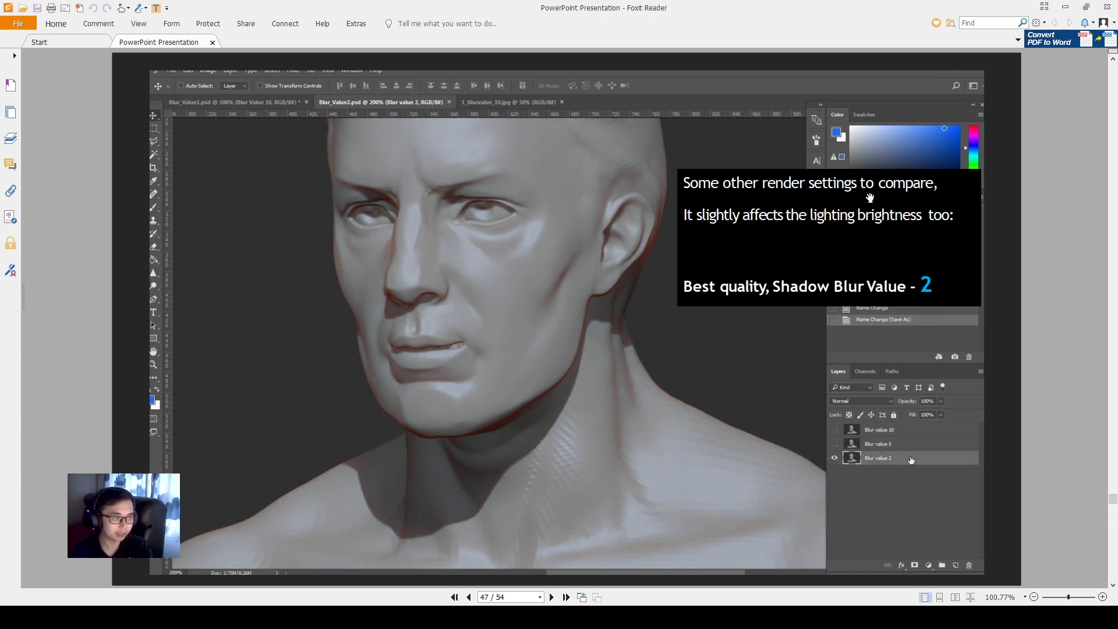
pyautogui.scroll(-2, 871, 193)
pyautogui.scroll(-1, 868, 198)
# - Go back through the presentation slides to compare the coloured character's renders at shadow blur values 10 and 5
pyautogui.scroll(2, 870, 204)
pyautogui.scroll(2, 870, 203)
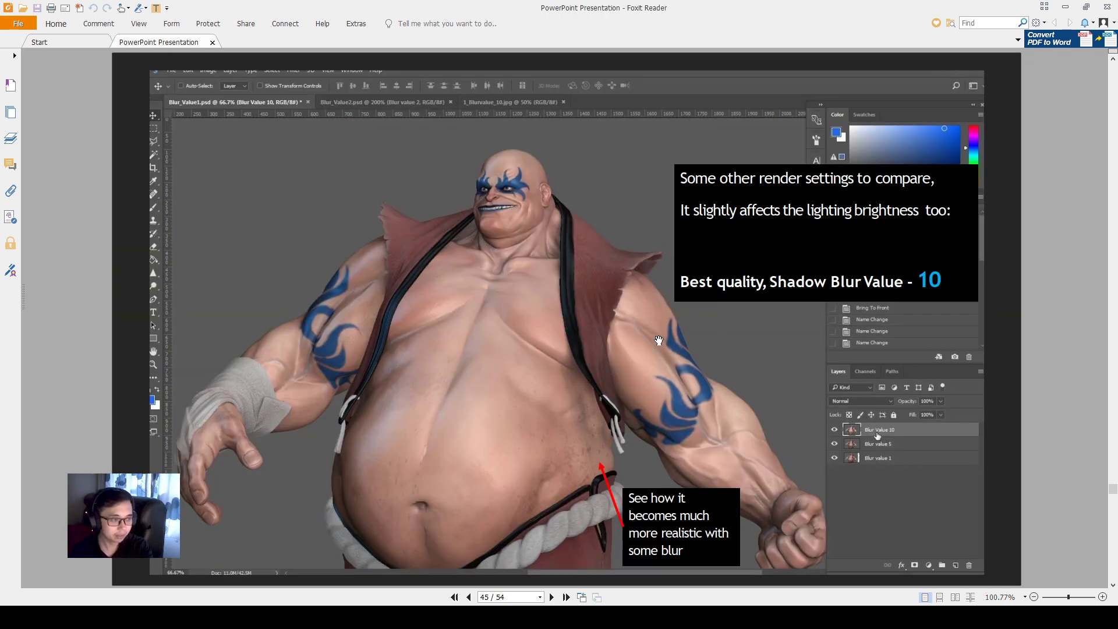
pyautogui.scroll(1, 660, 342)
pyautogui.scroll(-1, 912, 265)
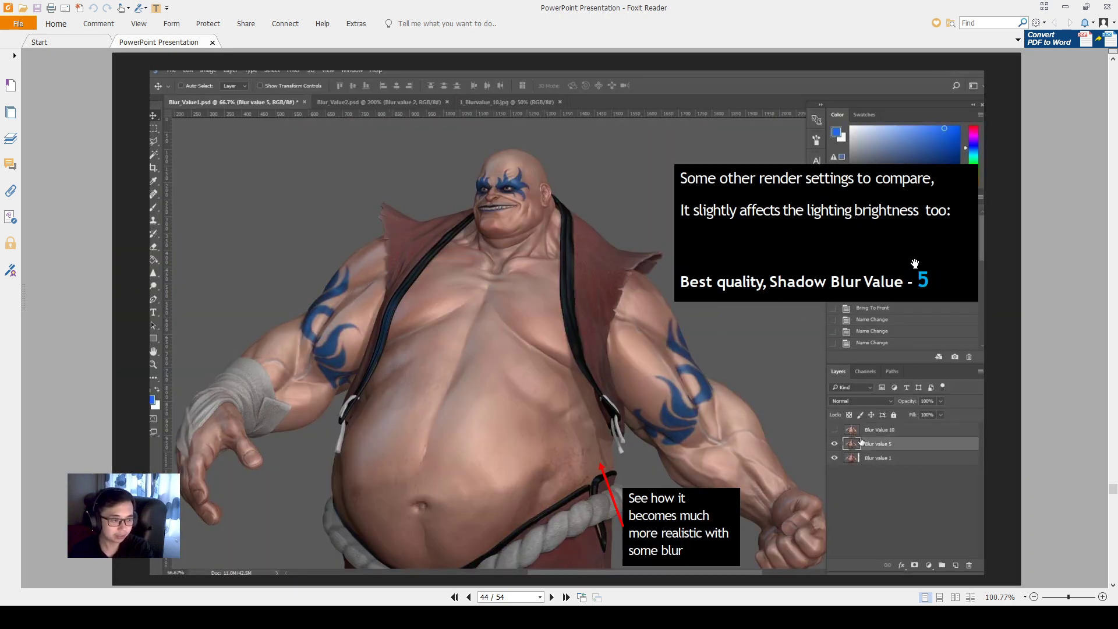
pyautogui.scroll(2, 600, 432)
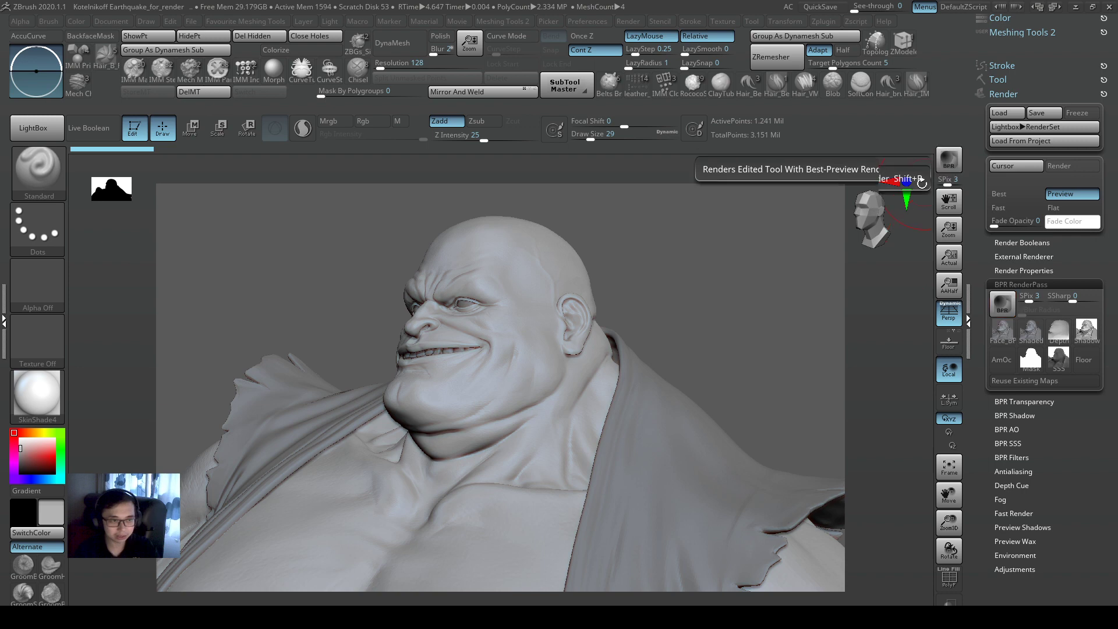
# - Switch to ZBrush, frame the whole character in the canvas and start a BPR render
pyautogui.press('f')
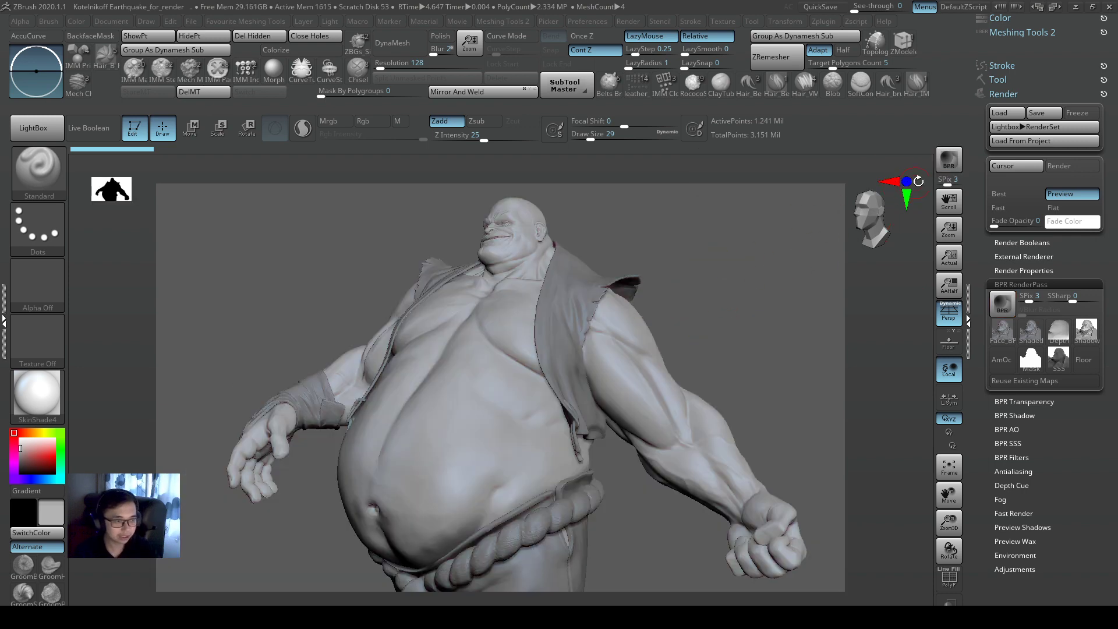
pyautogui.click(949, 173)
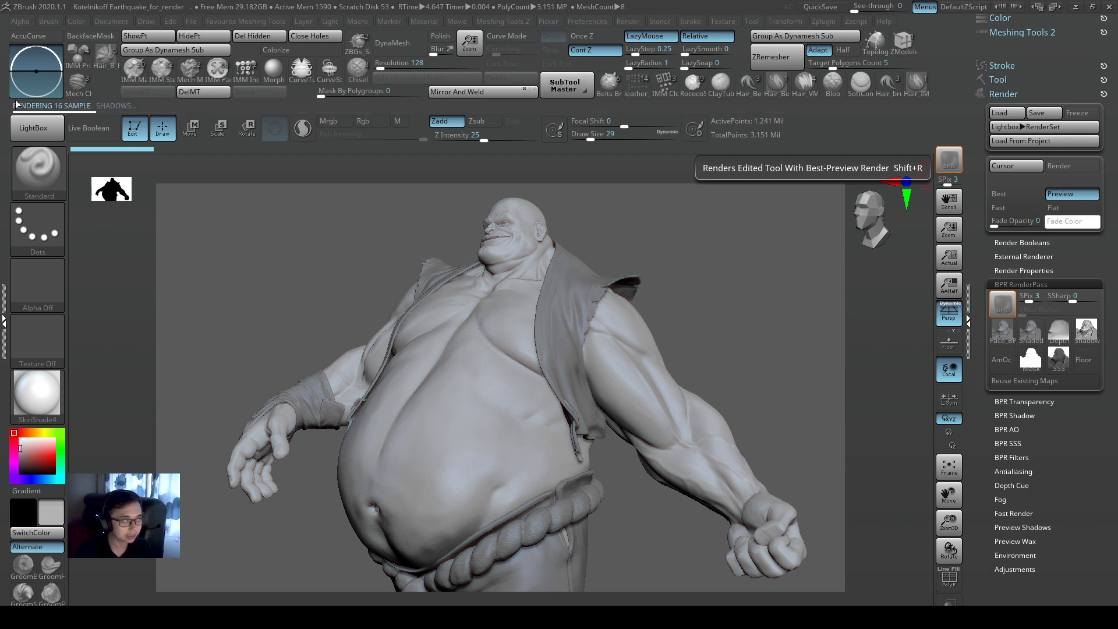
# - Find the Render_example folder in File Explorer and open Earthquake_BEST.png and the Earthquake_BPR pass PSD files in Photoshop
pyautogui.press('super')
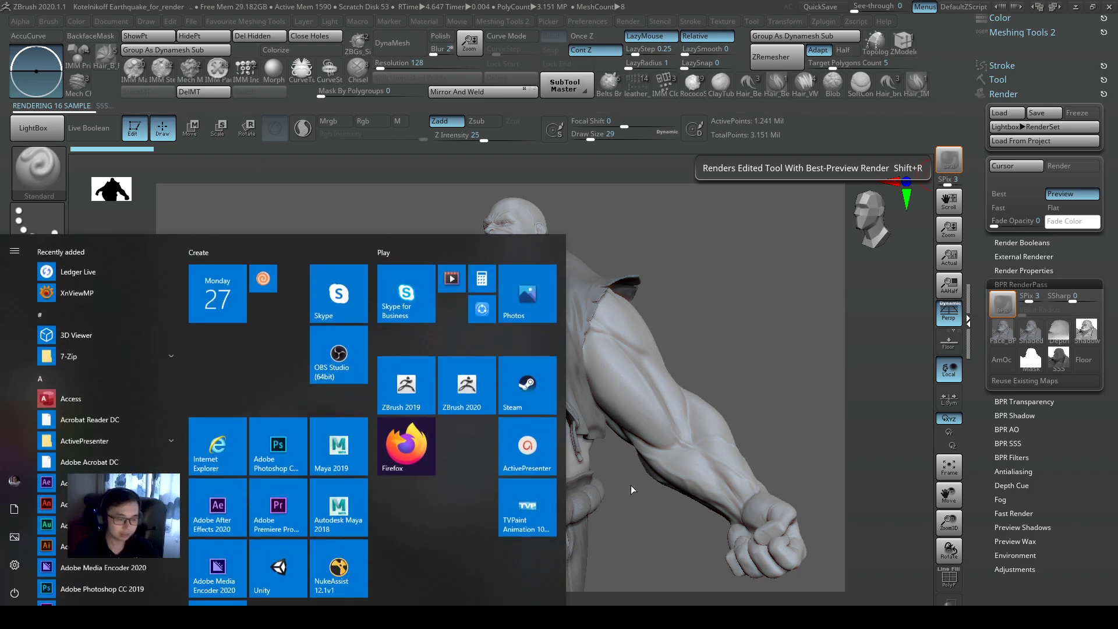
pyautogui.click(487, 615)
pyautogui.click(351, 615)
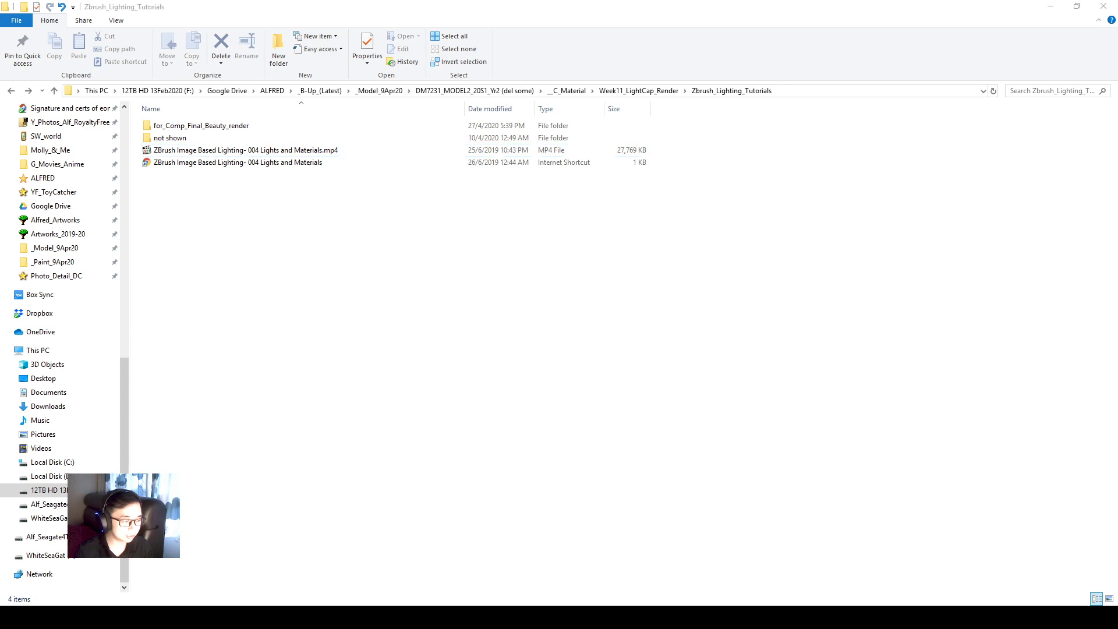
pyautogui.click(350, 615)
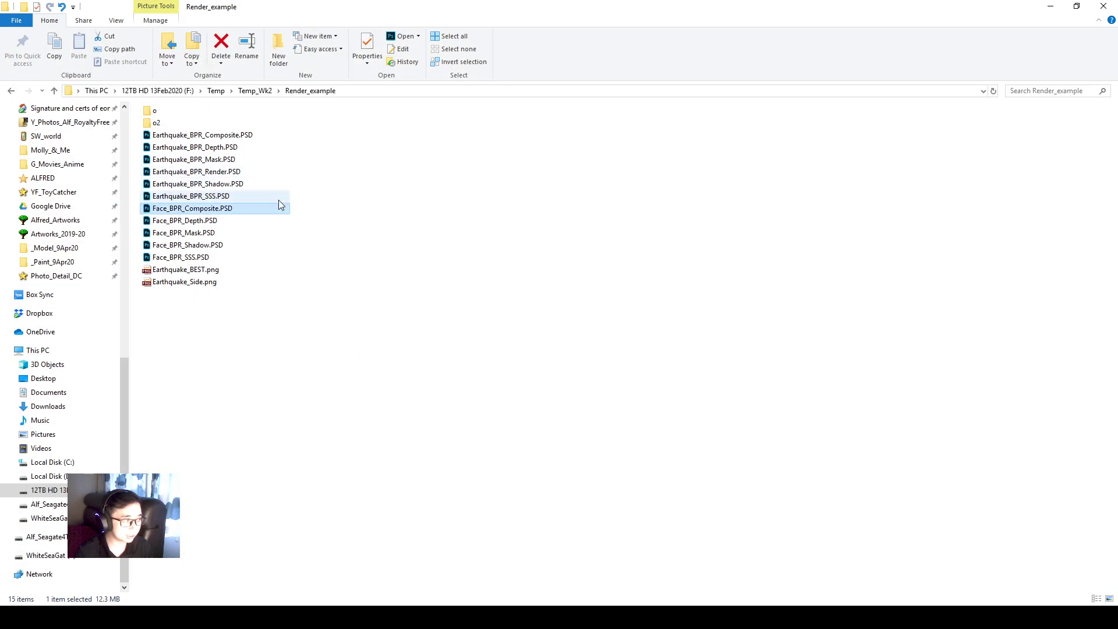
pyautogui.moveTo(324, 205); pyautogui.dragTo(200, 260)
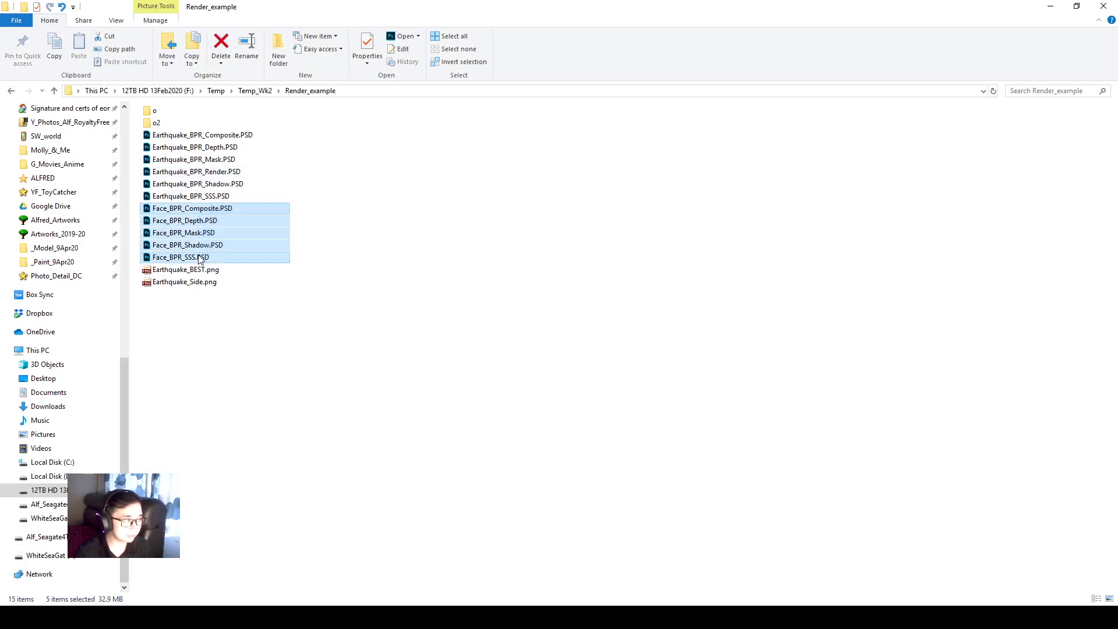
pyautogui.click(280, 185)
pyautogui.moveTo(322, 196); pyautogui.dragTo(320, 46)
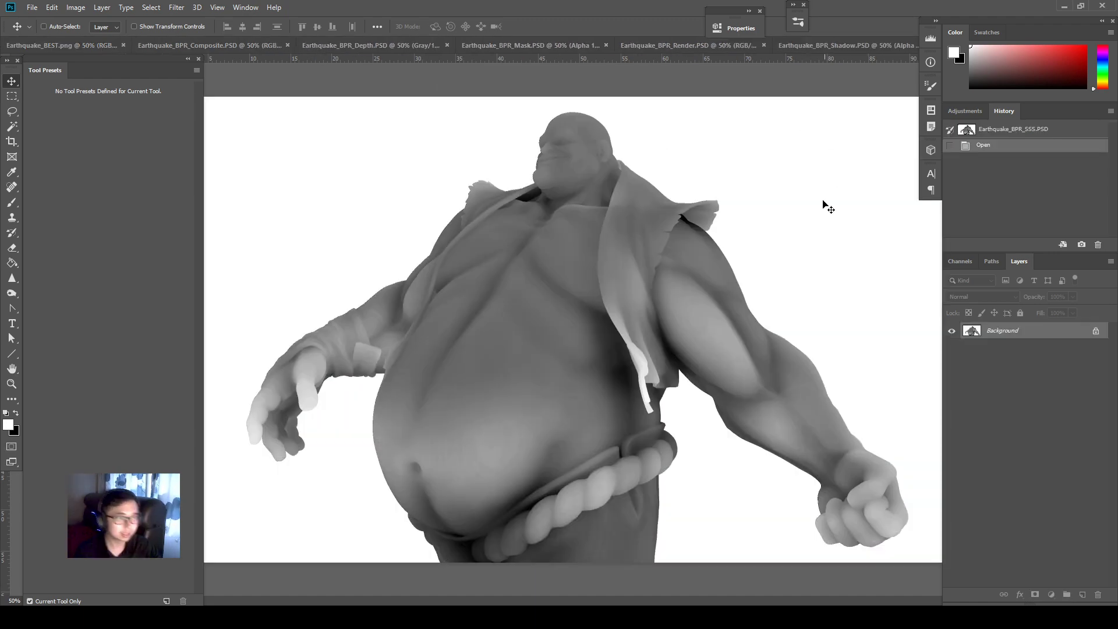
# - Copy the whole Earthquake_BPR_SSS image, paste it into the Earthquake_BPR_Shadow document and clear the selection
pyautogui.press('ctrl')
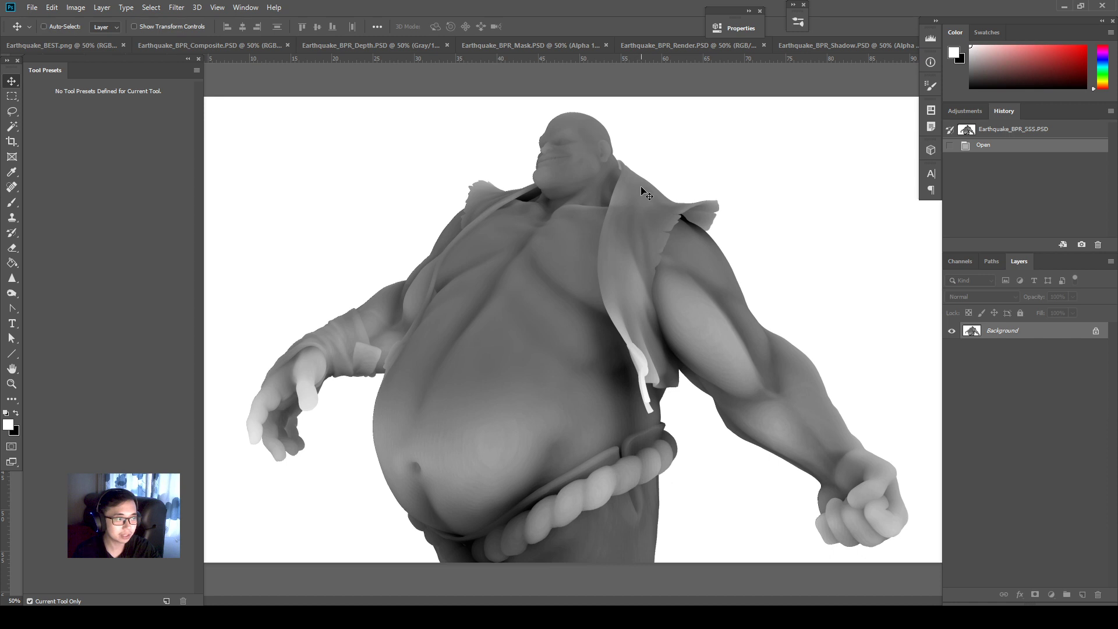
pyautogui.hotkey('ctrl', 'a')
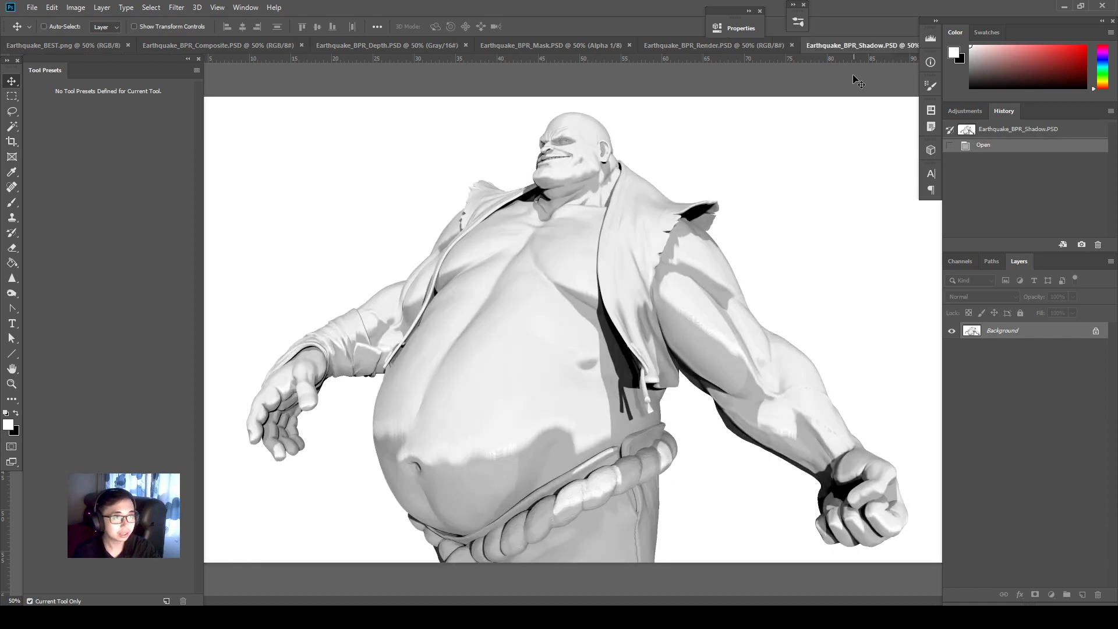
pyautogui.hotkey('ctrl', 'v')
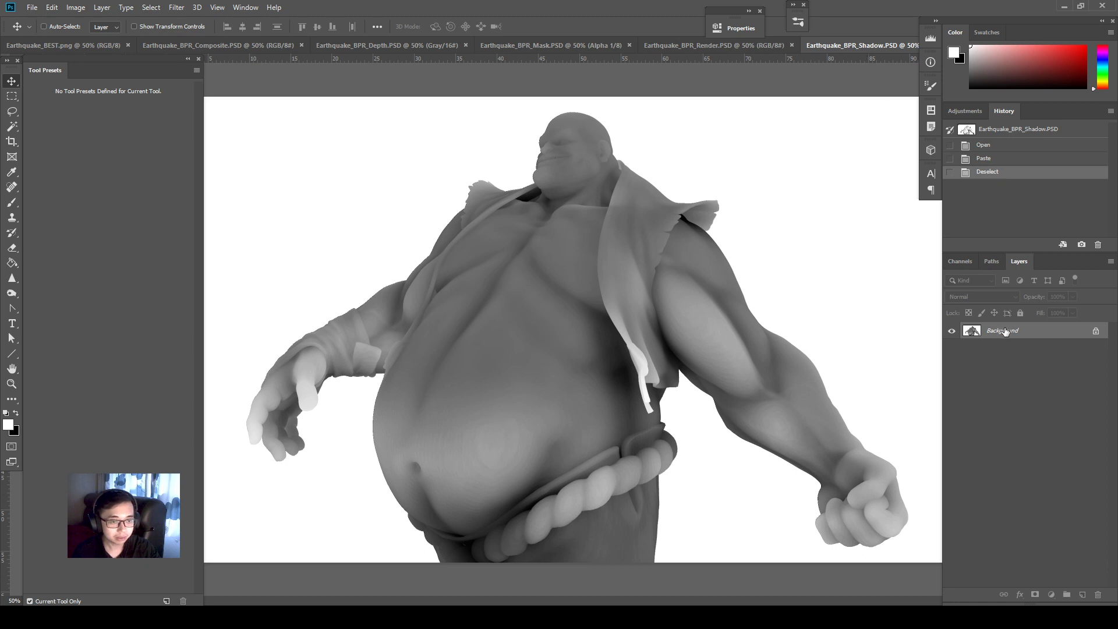
pyautogui.hotkey('ctrl', 'a')
pyautogui.hotkey('ctrl', 'd')
# - Try to paste the whole Earthquake_BPR_Composite image into the Earthquake_BPR_Shadow document
pyautogui.hotkey('ctrl', 'Tab')
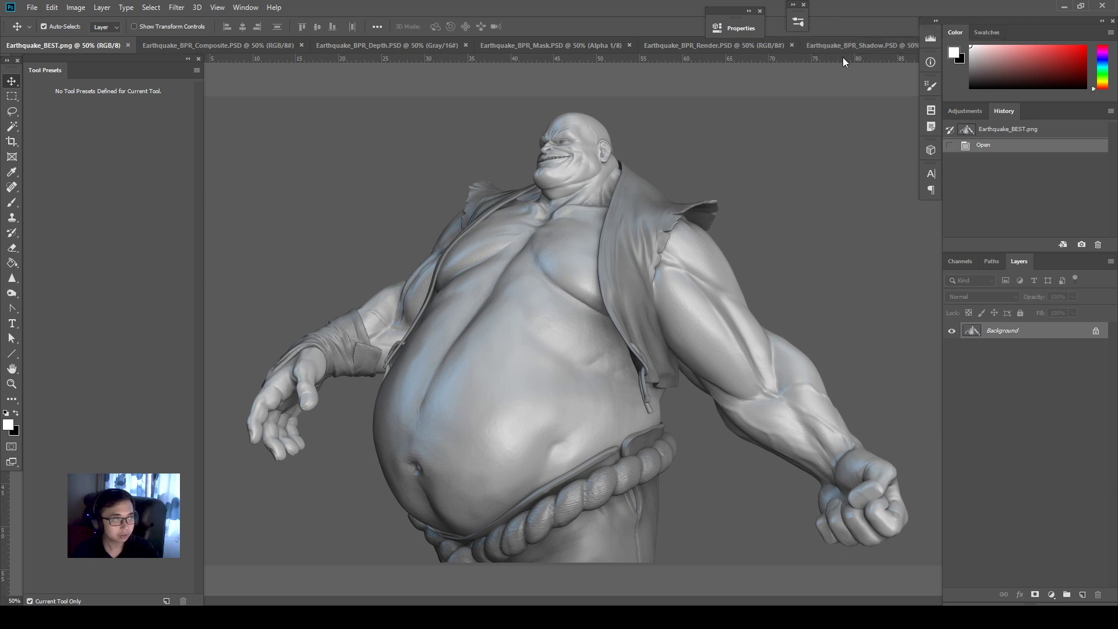
pyautogui.hotkey('ctrl', 'Tab')
pyautogui.hotkey('ctrl', 'a')
pyautogui.hotkey('ctrl', 'c')
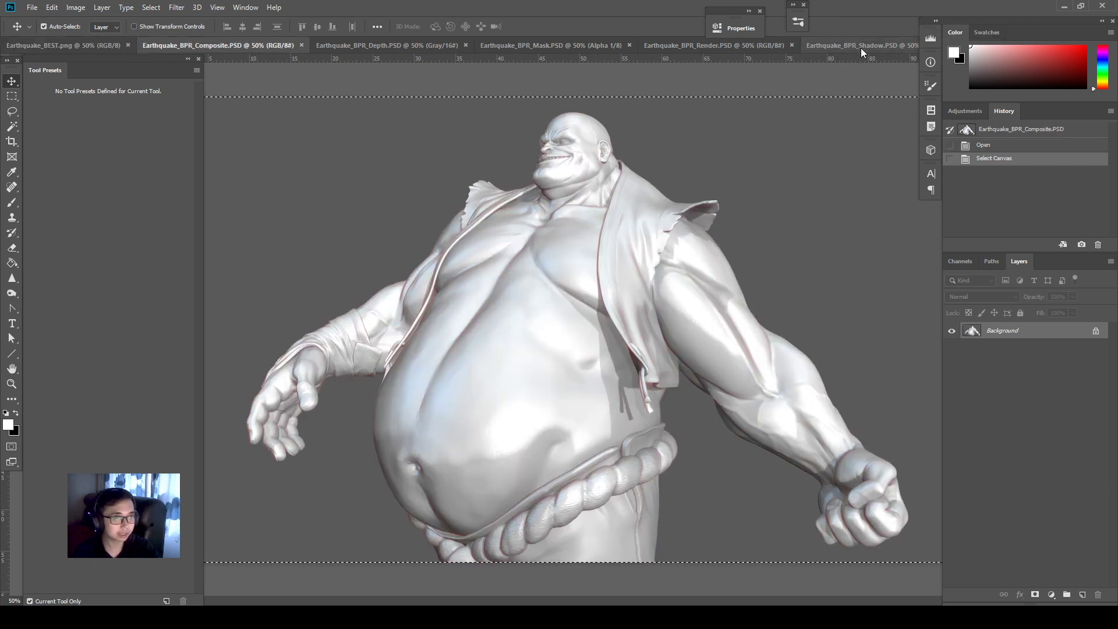
pyautogui.click(861, 47)
pyautogui.hotkey('ctrl', 'v')
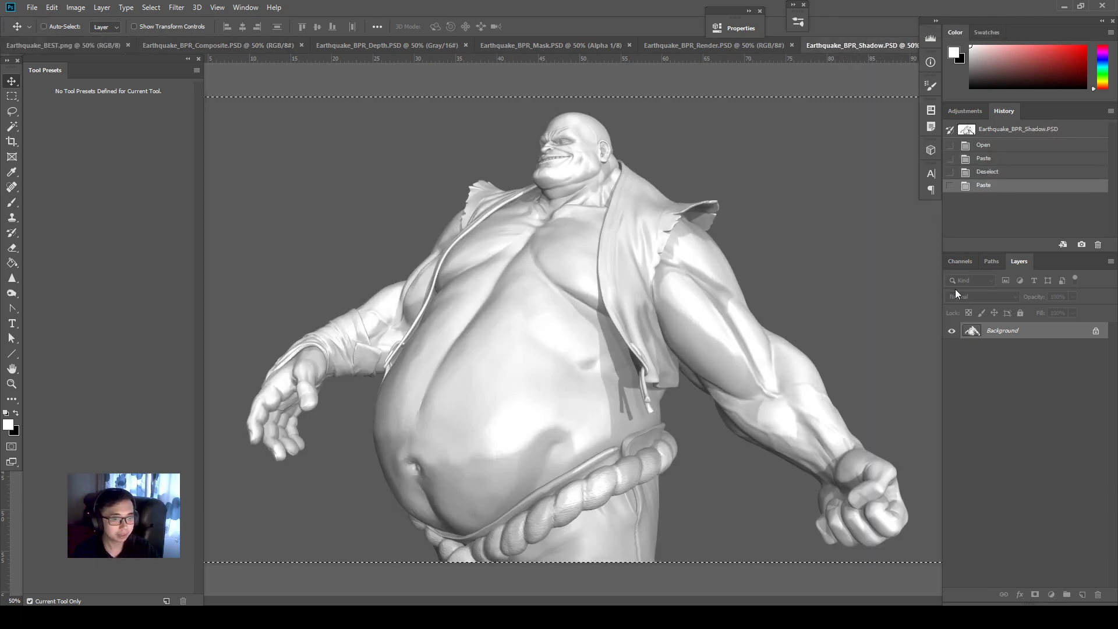
pyautogui.hotkey('ctrl', 'z')
# - Check the colour mode, available adjustments and channels of the Earthquake_BPR_Shadow document
pyautogui.click(81, 7)
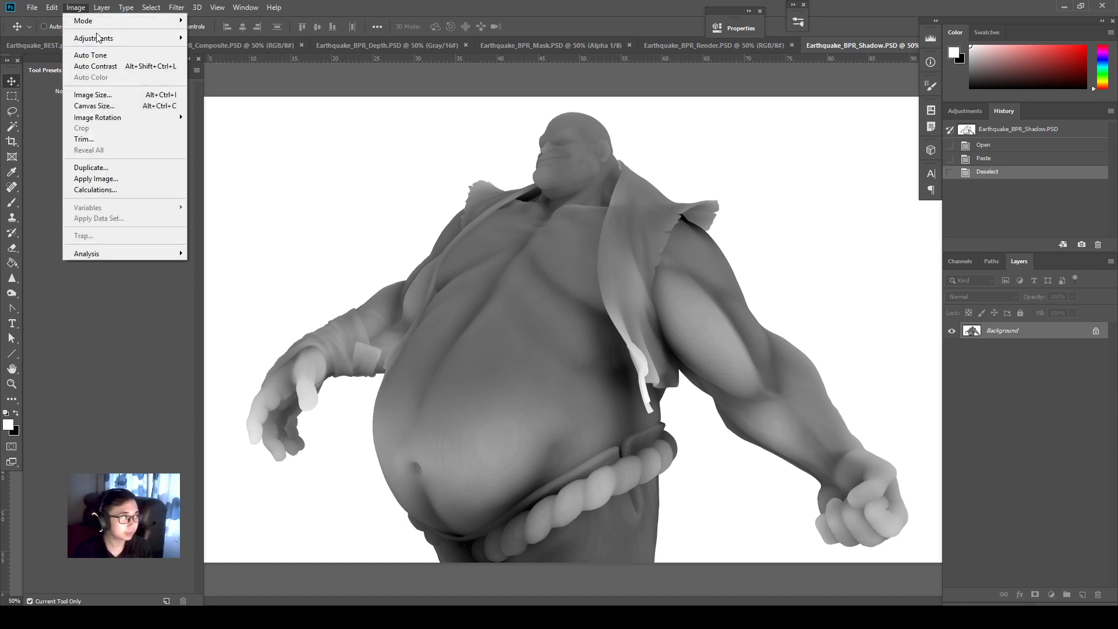
pyautogui.moveTo(111, 23)
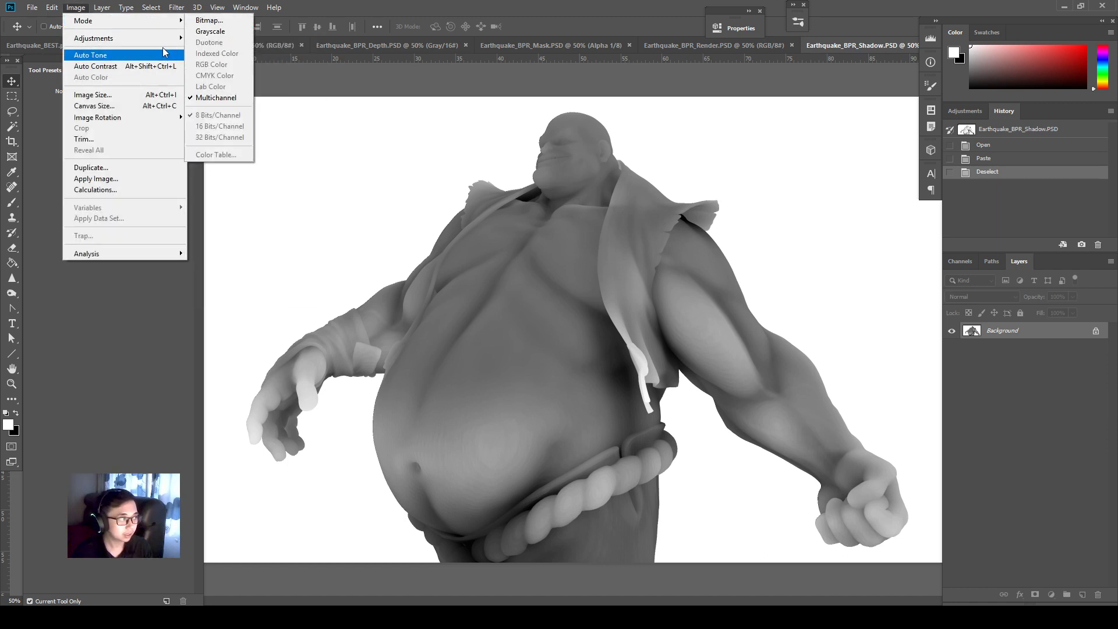
pyautogui.moveTo(163, 39)
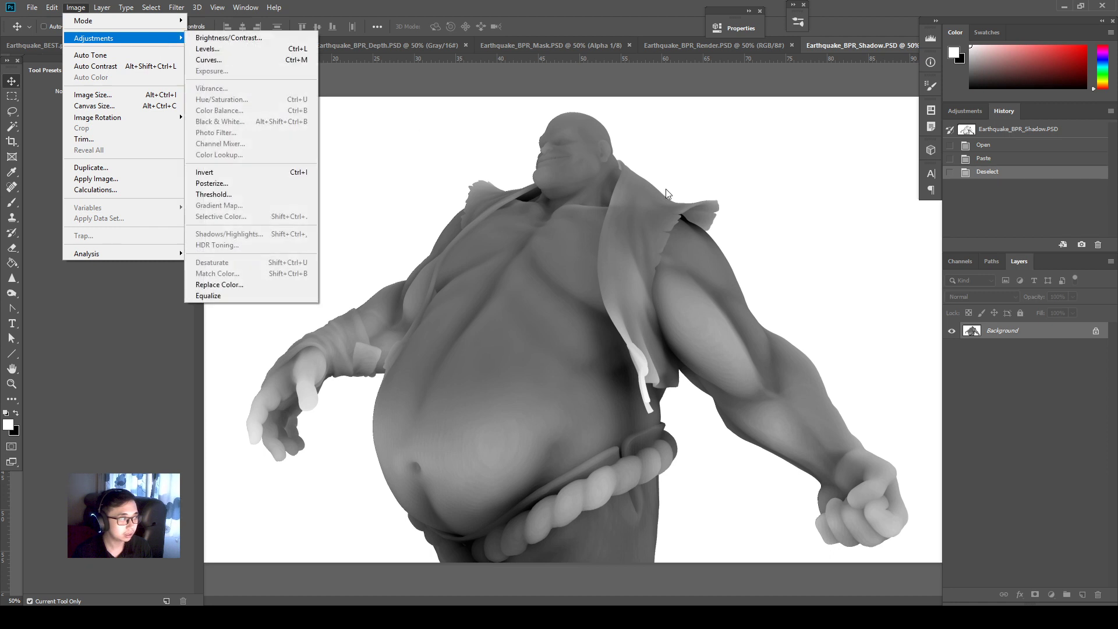
pyautogui.click(1039, 442)
pyautogui.click(960, 264)
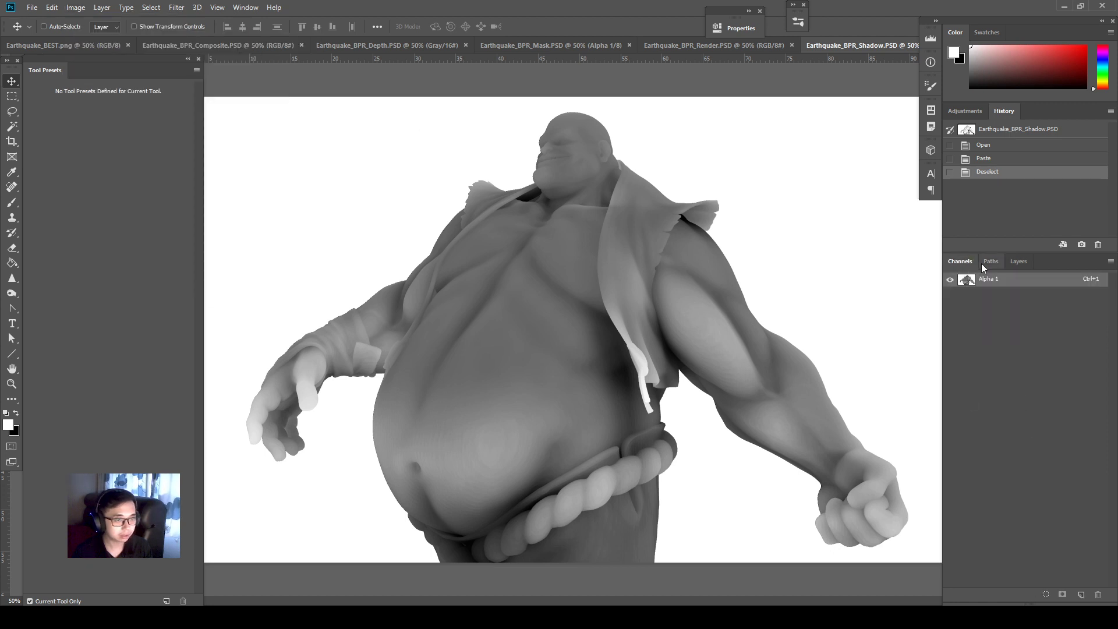
pyautogui.click(1019, 262)
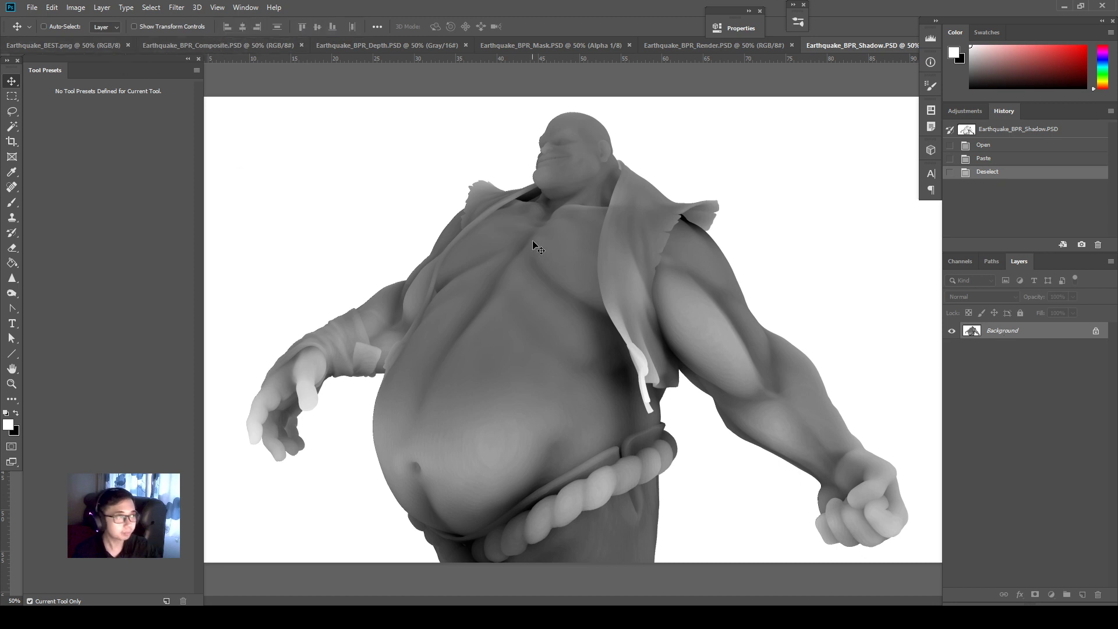
# - Copy the pasted SSS image into Earthquake_BPR_Composite as a new layer and toggle the layer's visibility to check it
pyautogui.hotkey('ctrl', 'a')
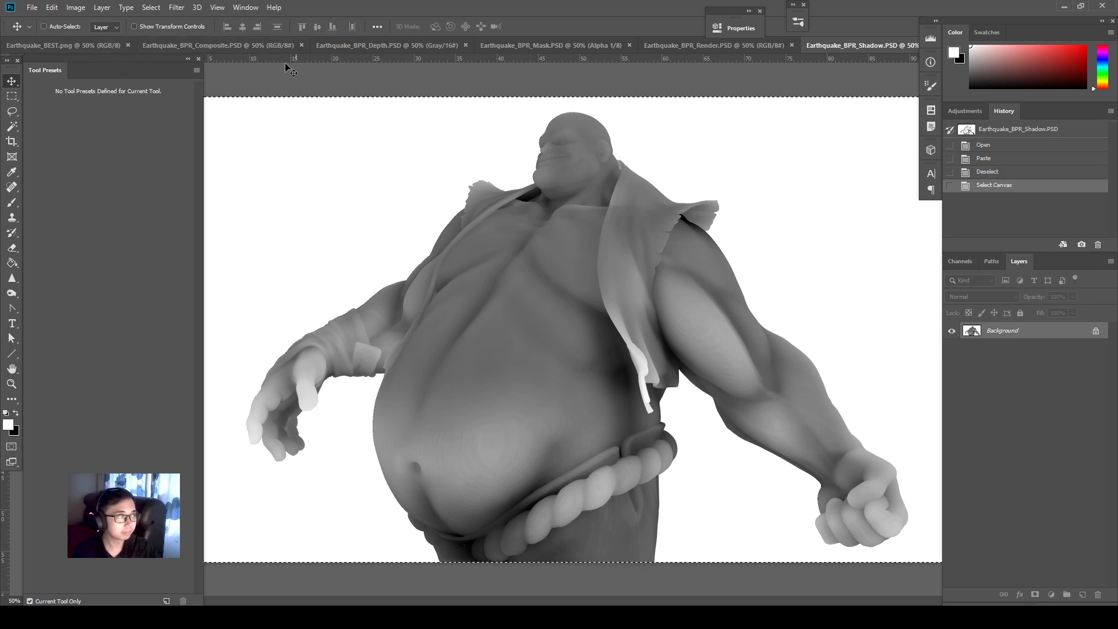
pyautogui.click(251, 47)
pyautogui.hotkey('ctrl', 'v')
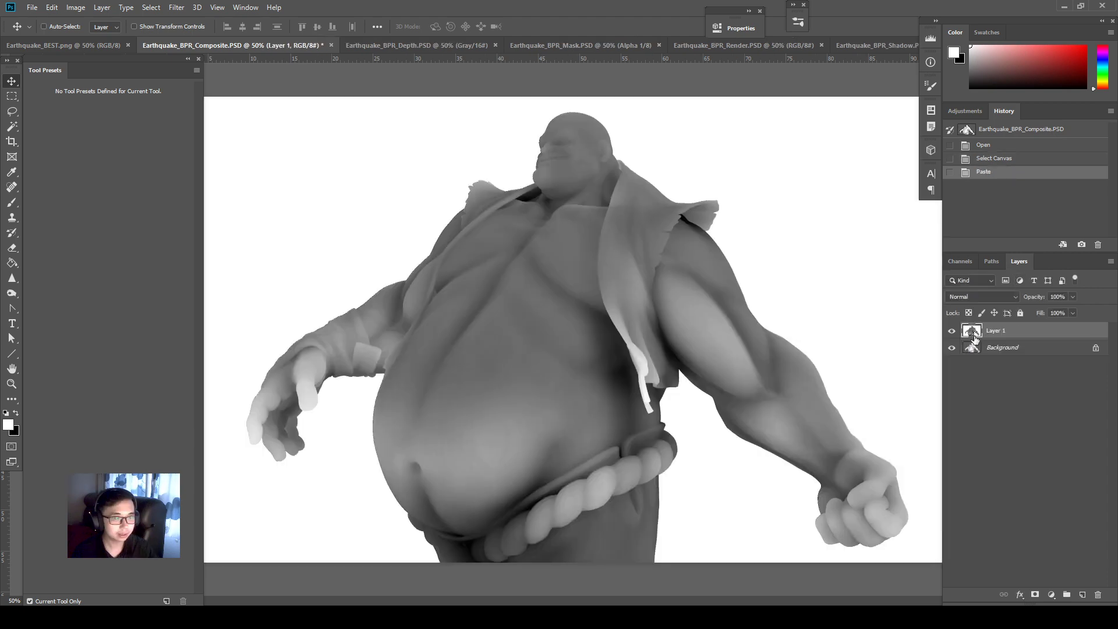
pyautogui.click(952, 331)
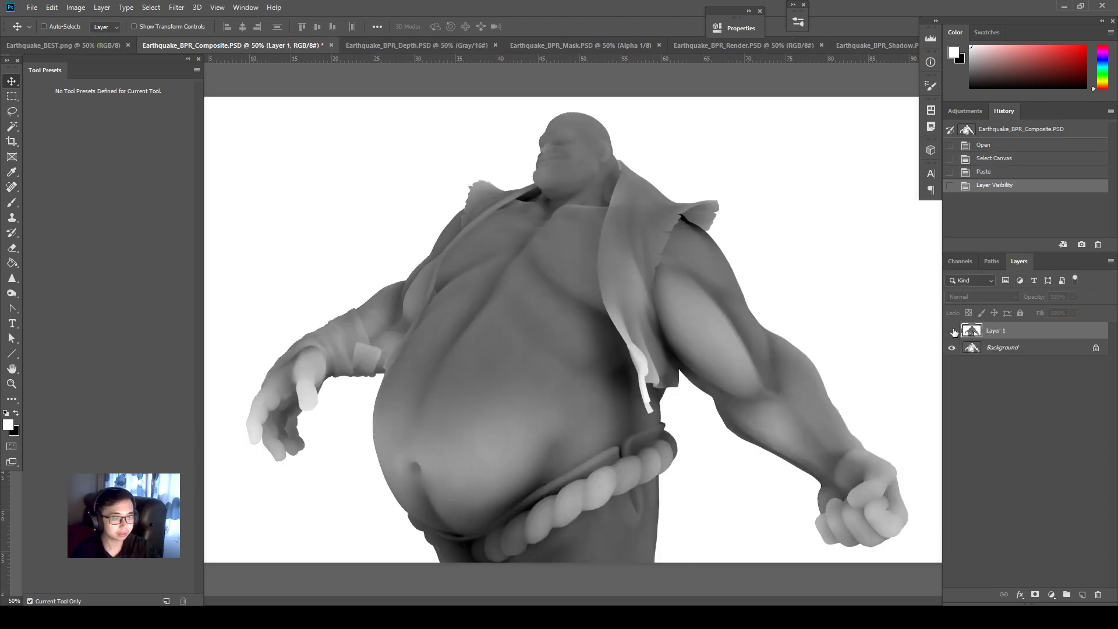
pyautogui.click(952, 331)
# - Rename the pasted layer as SSS and hide it
pyautogui.doubleClick(993, 330)
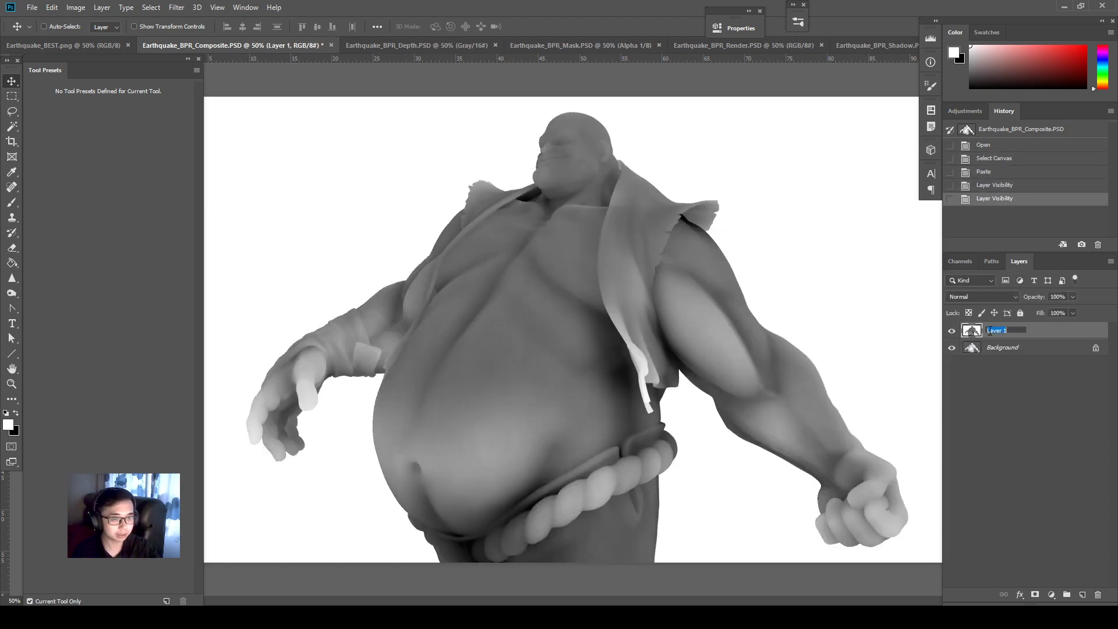
pyautogui.write('sss')
pyautogui.click(952, 331)
# - Convert the Background of the composite document into a regular layer named Normal Best render
pyautogui.doubleClick(983, 347)
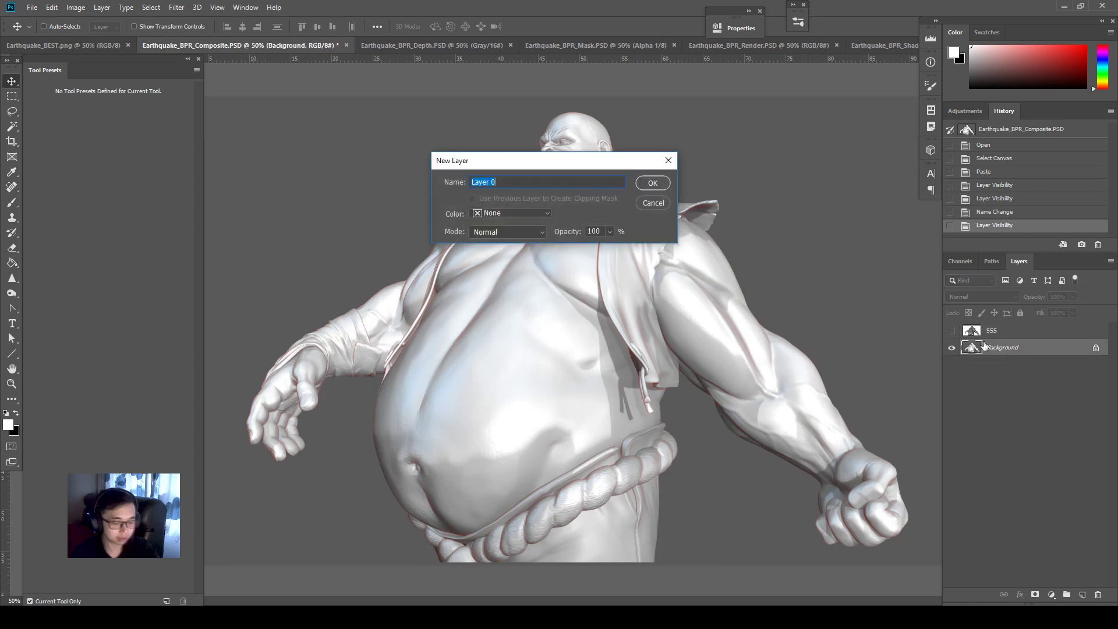
pyautogui.write('Norm')
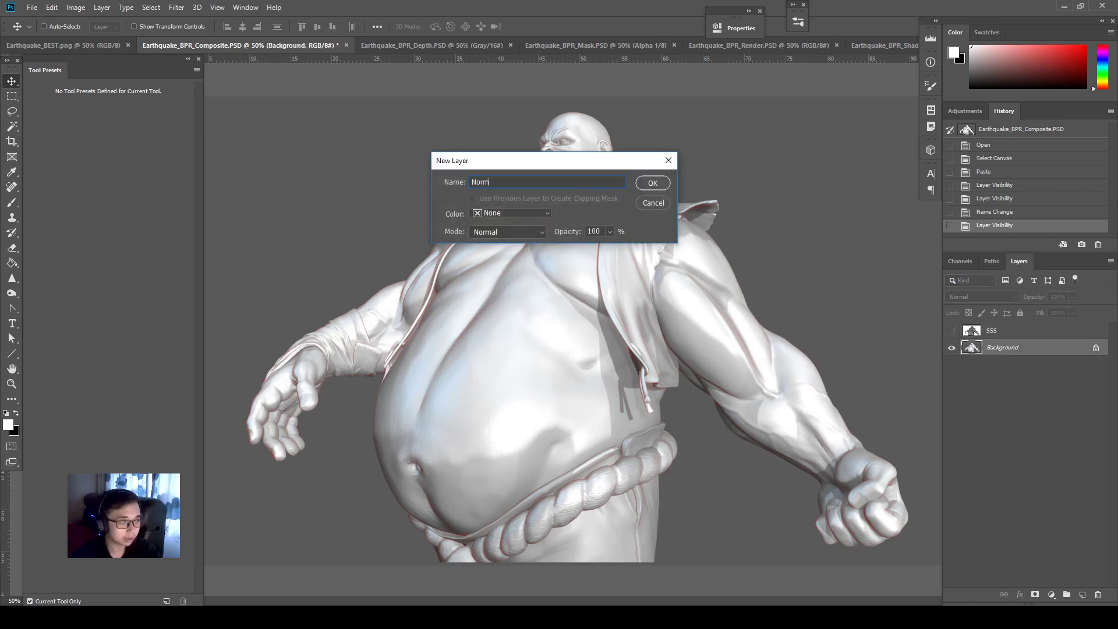
pyautogui.write('al Best rend')
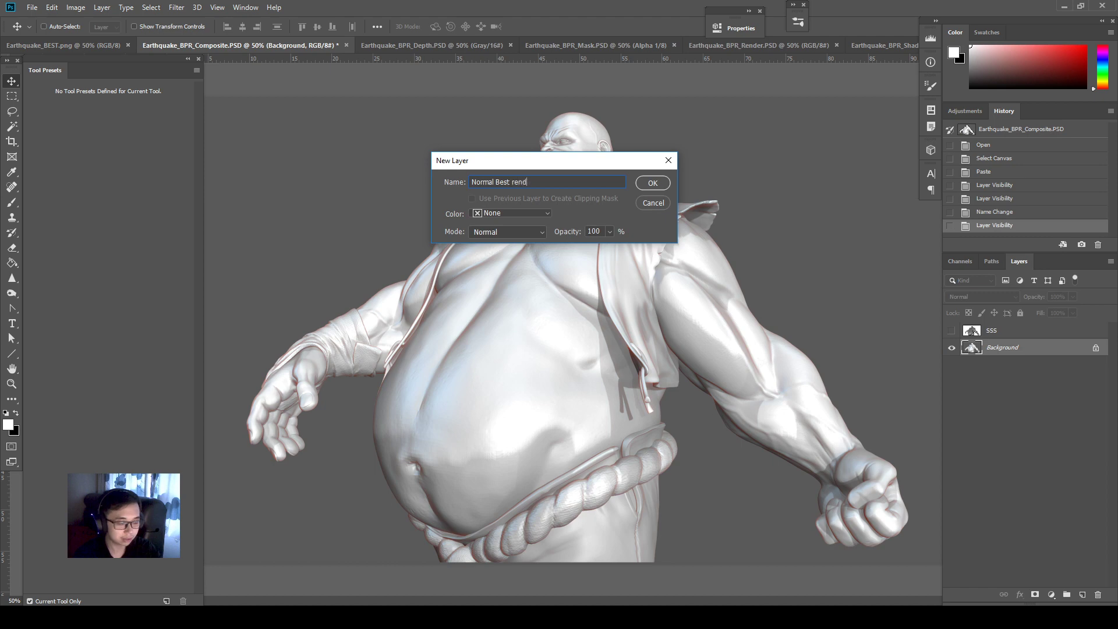
pyautogui.write('er')
pyautogui.press('Return')
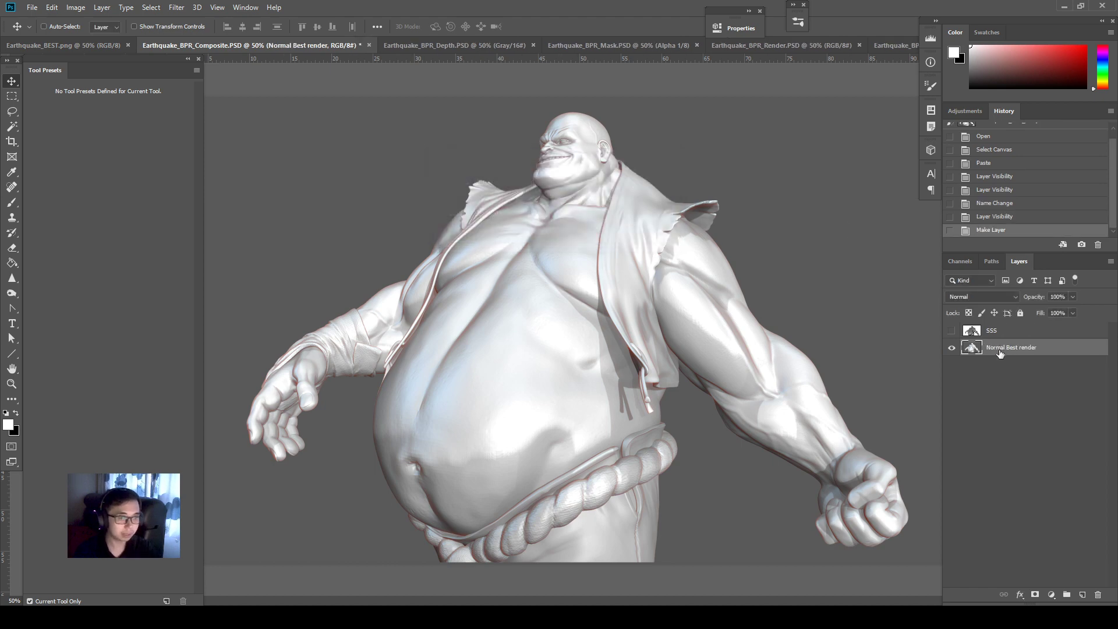
# - Rename the converted base layer as BPR Best render
pyautogui.doubleClick(1000, 349)
pyautogui.write('BPR Best render')
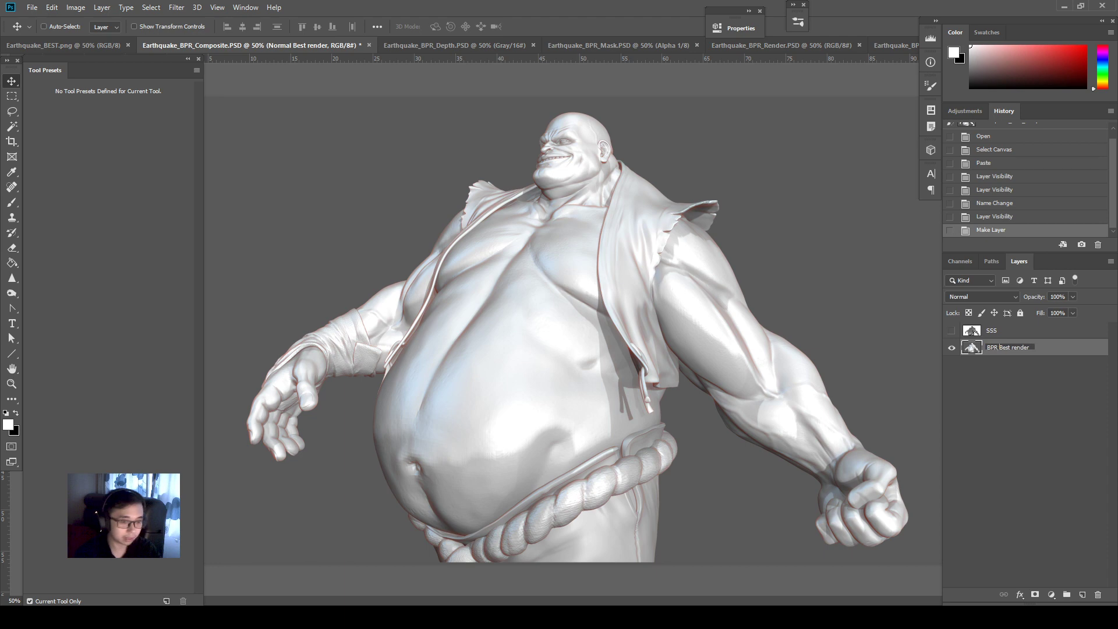
pyautogui.press('Return')
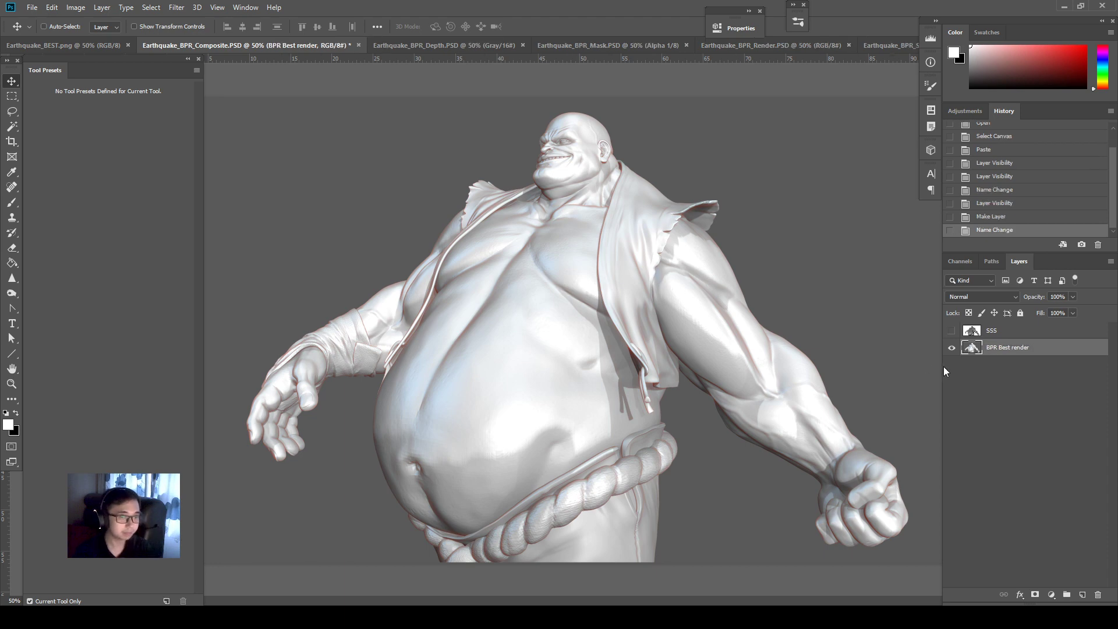
# - Copy the Earthquake_BPR_Depth image into Earthquake_BPR_Composite as a new layer above the base render and name it DEPTH
pyautogui.click(415, 48)
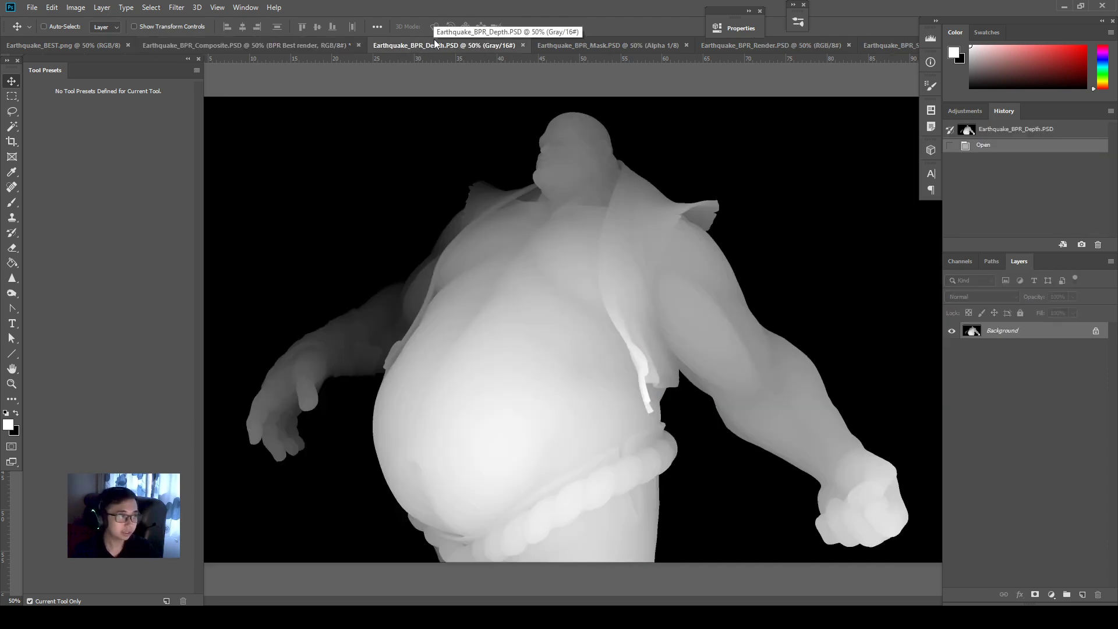
pyautogui.click(309, 45)
pyautogui.hotkey('ctrl', 'v')
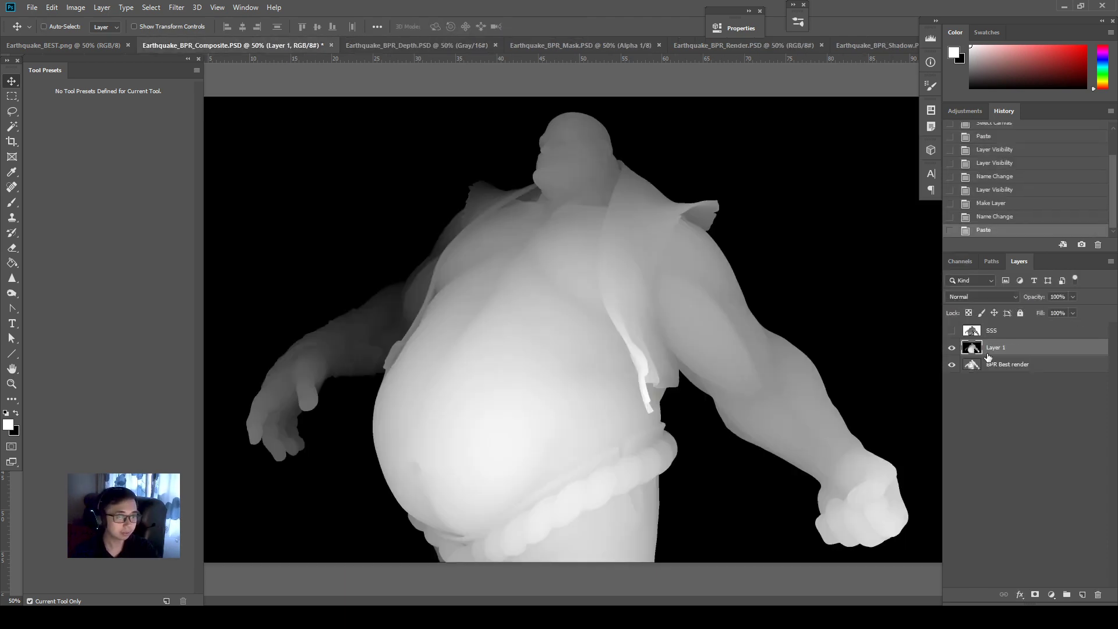
pyautogui.doubleClick(996, 347)
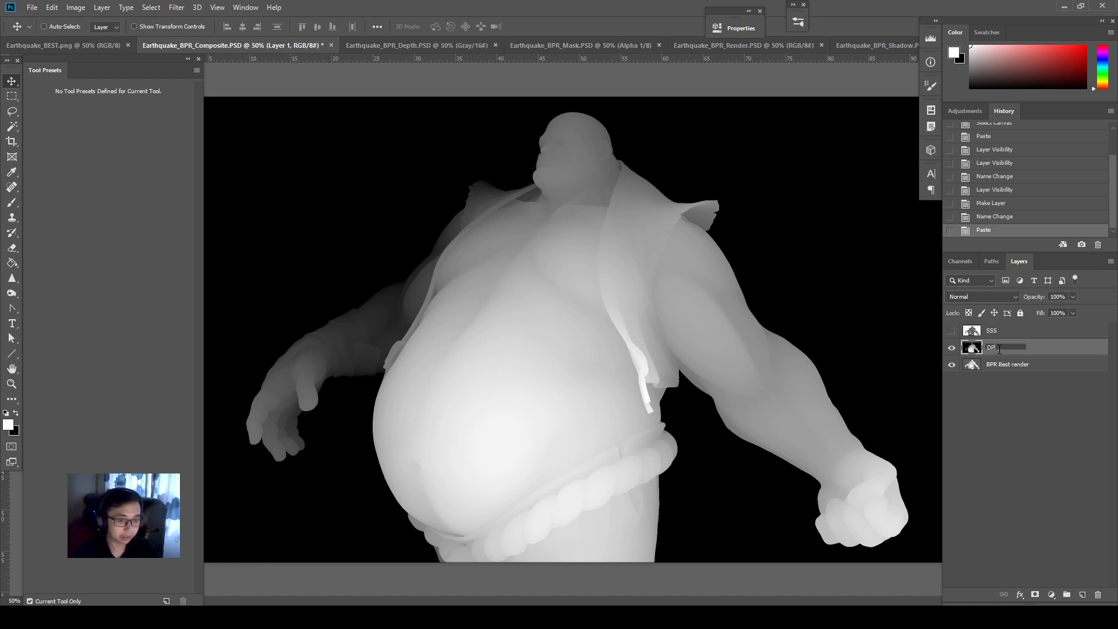
pyautogui.write('DEPTH')
pyautogui.press('Return')
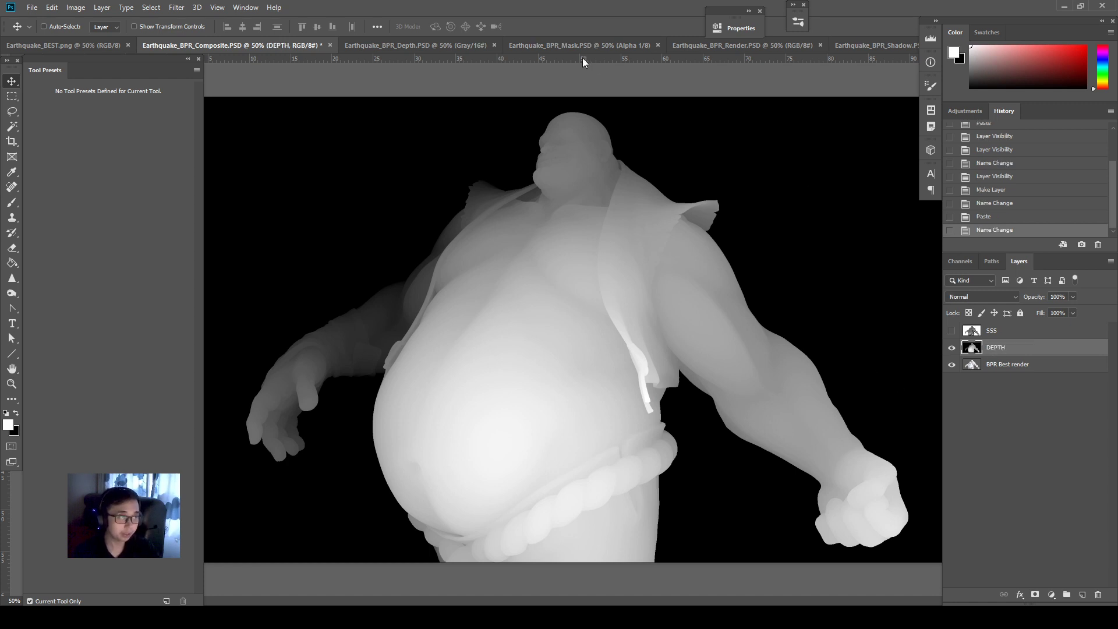
# - Copy the Earthquake_BPR_Mask image into the composite as the topmost layer, close its document and name the layer MASK
pyautogui.click(574, 51)
pyautogui.hotkey('ctrl', 'a')
pyautogui.hotkey('ctrl', 'w')
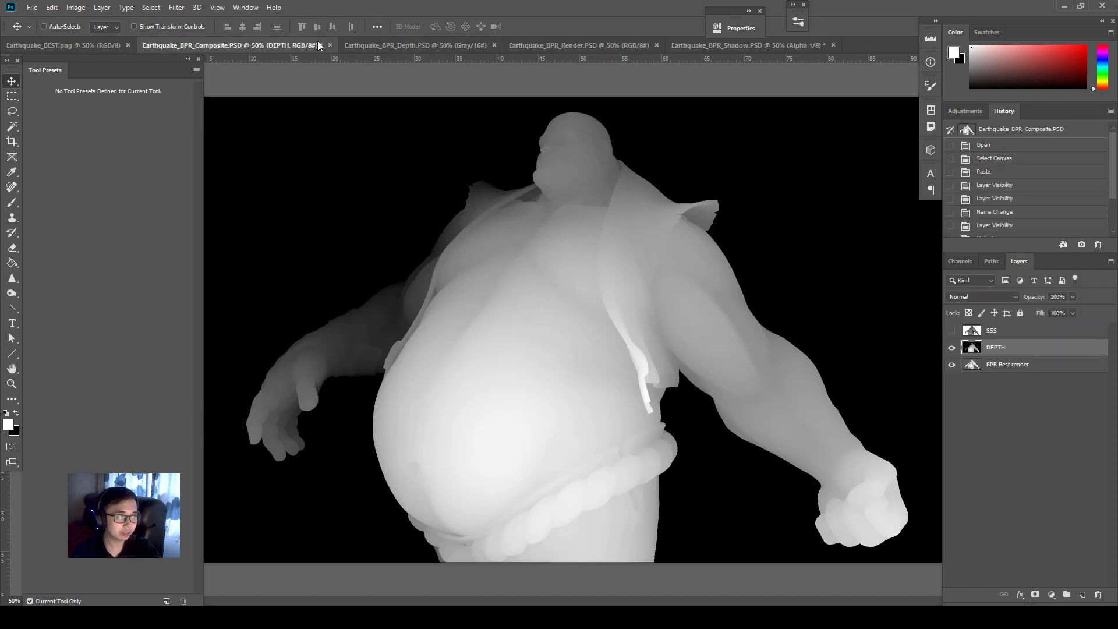
pyautogui.hotkey('ctrl', 'v')
pyautogui.moveTo(1013, 354); pyautogui.dragTo(1002, 329)
pyautogui.doubleClick(997, 330)
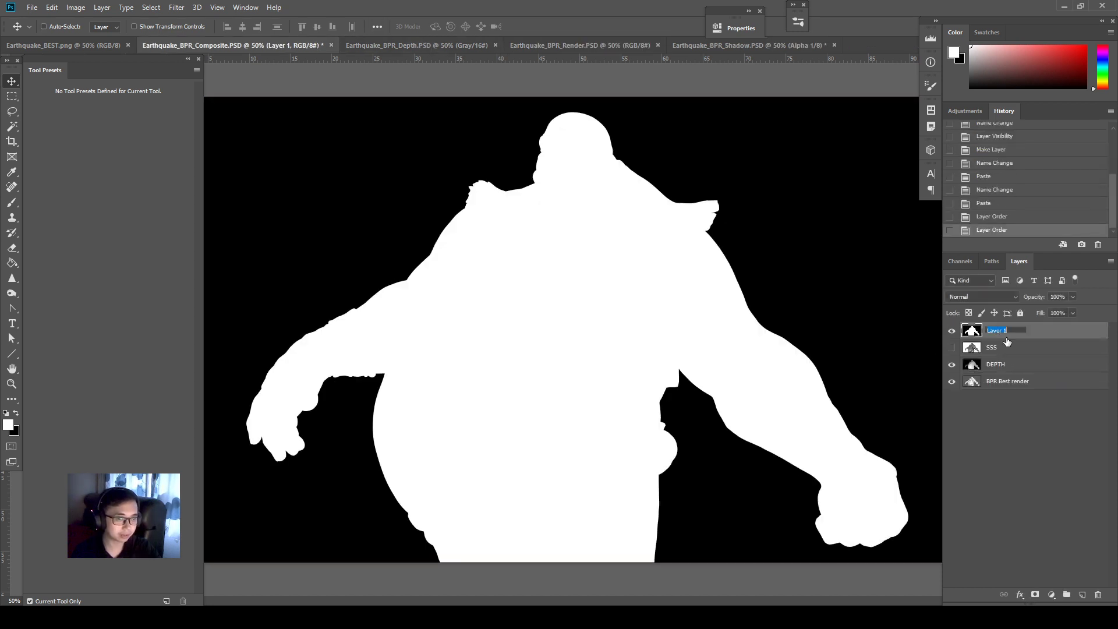
pyautogui.write('MASK')
pyautogui.press('Return')
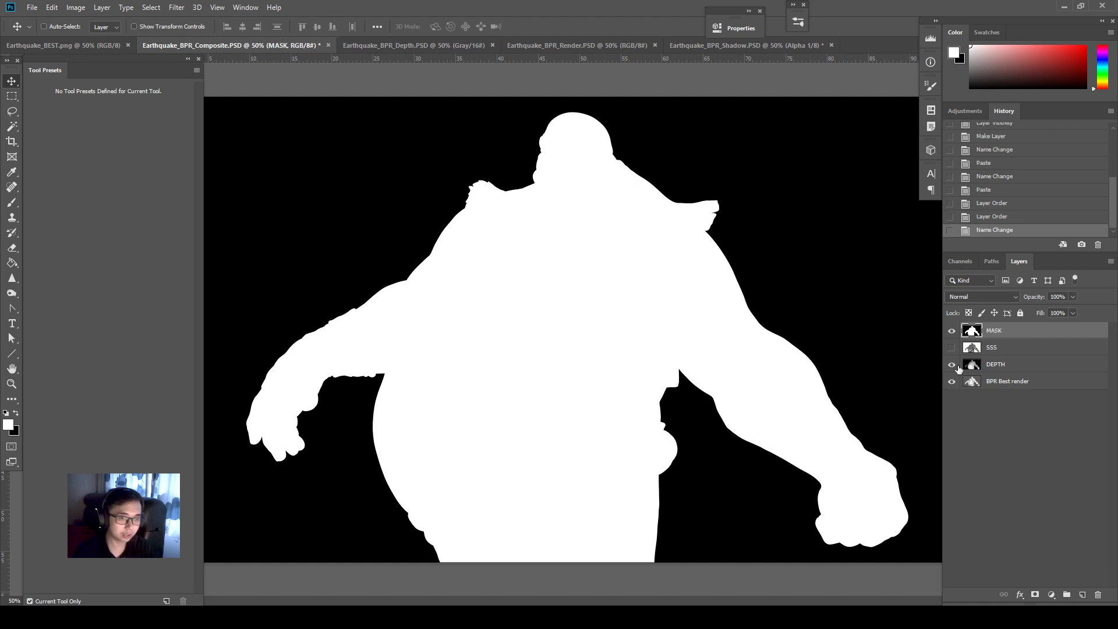
# - Select the white character silhouette on the MASK layer with the Magic Wand and hide that layer
pyautogui.press('w')
pyautogui.click(718, 312)
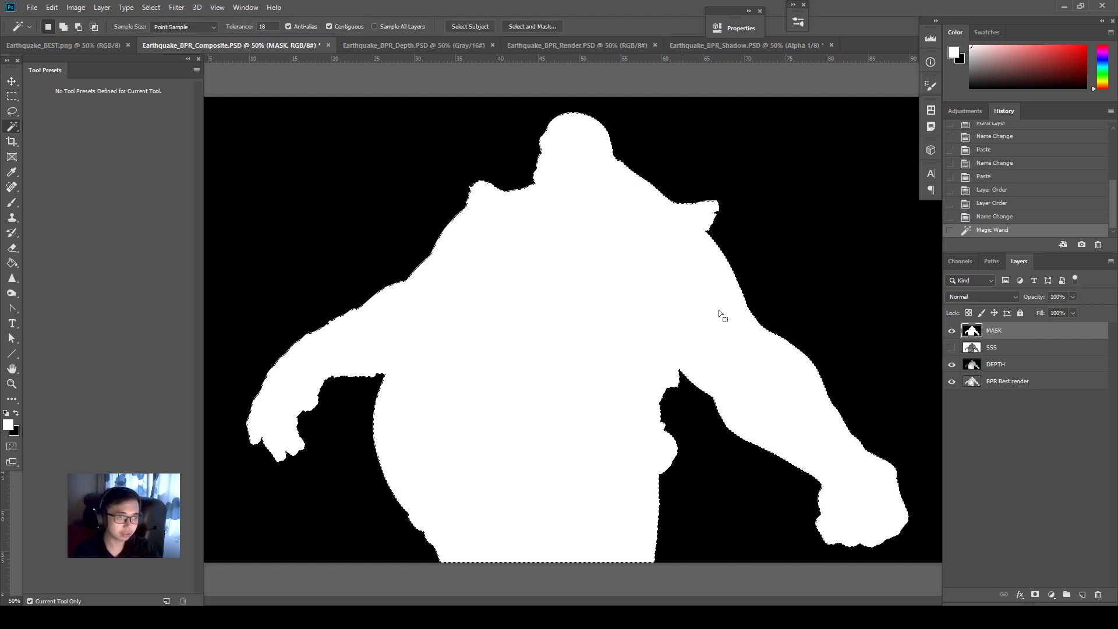
pyautogui.click(952, 331)
# - Group the SSS, DEPTH and BPR Best render layers and mask the group with the silhouette selection
pyautogui.click(1014, 347)
pyautogui.keyDown('shift'); pyautogui.click(1031, 382); pyautogui.keyUp('shift')
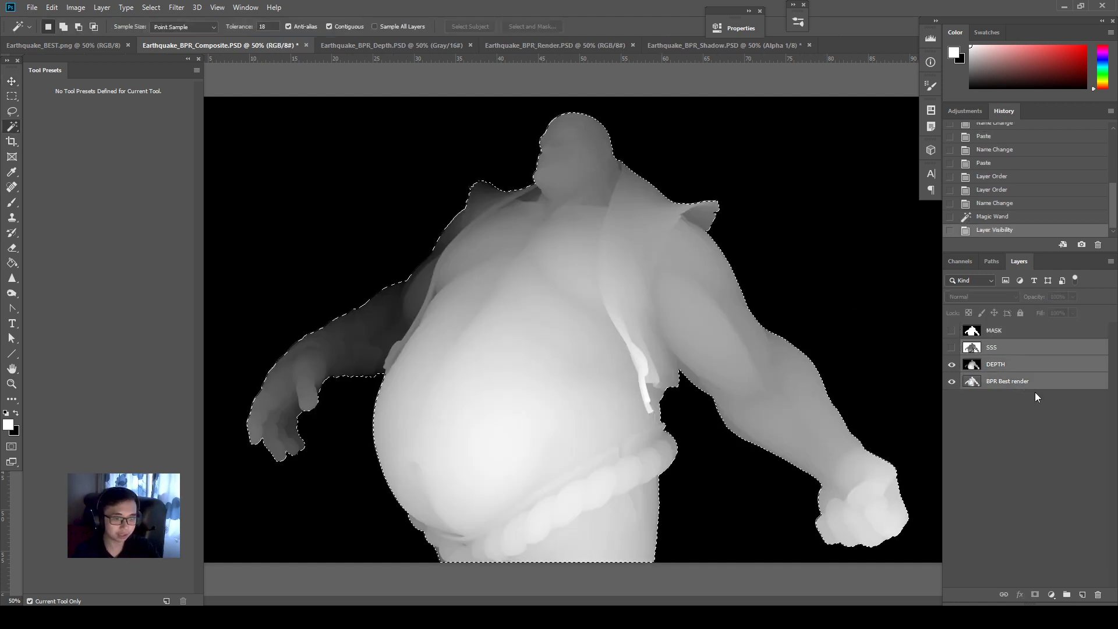
pyautogui.hotkey('ctrl', 'g')
pyautogui.click(1035, 594)
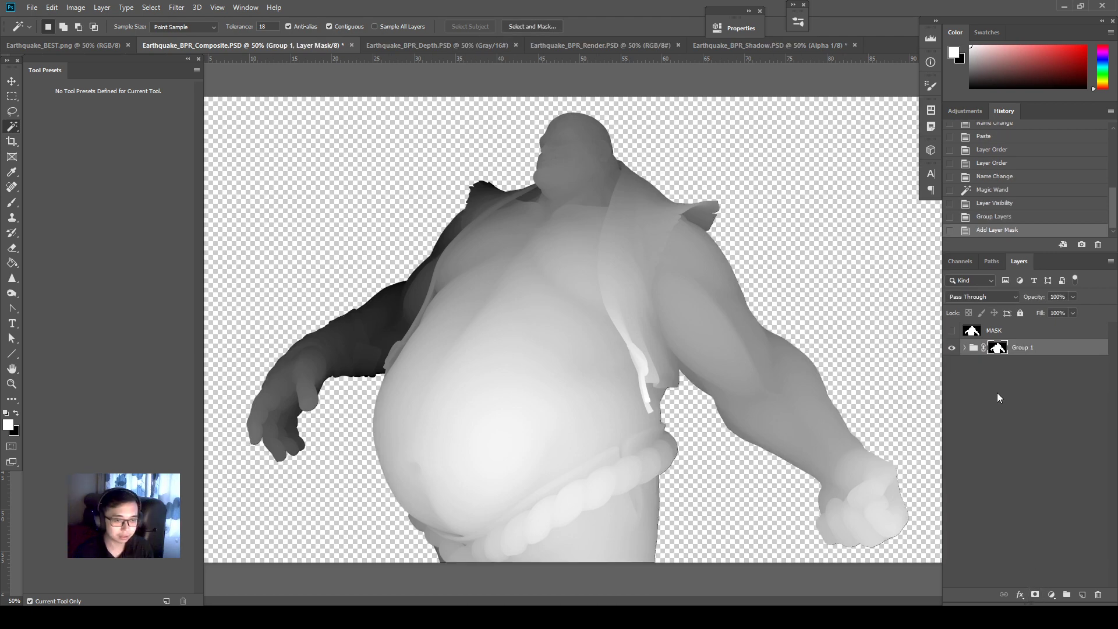
# - Add a new layer filled with light tan and place it below Group 1 as a backdrop
pyautogui.click(1083, 595)
pyautogui.press('b')
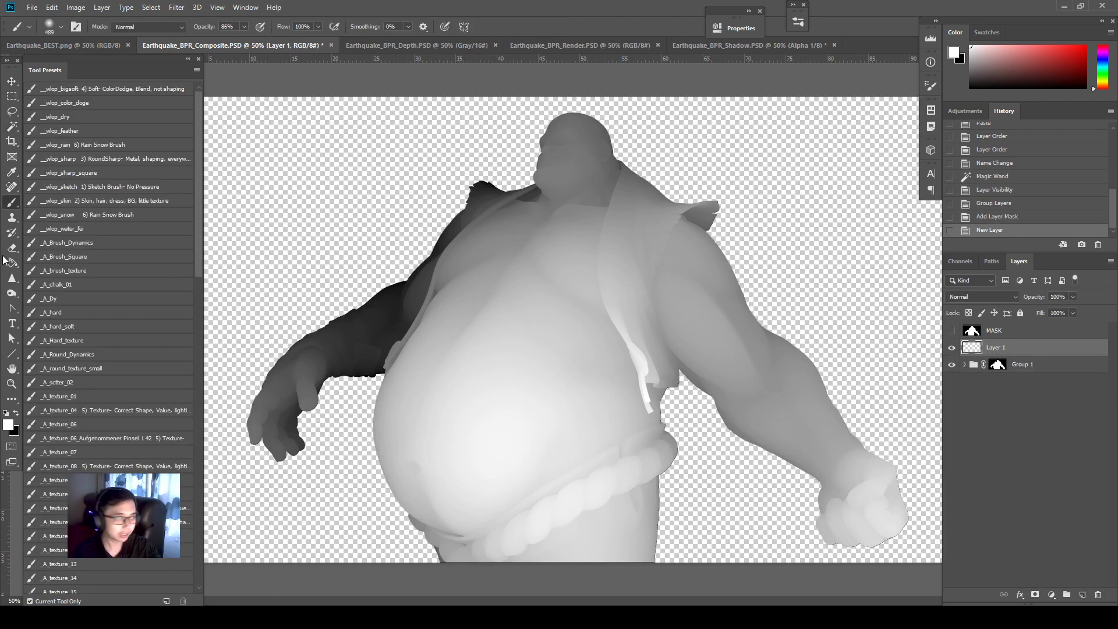
pyautogui.click(8, 426)
pyautogui.click(9, 427)
pyautogui.write('c0985e')
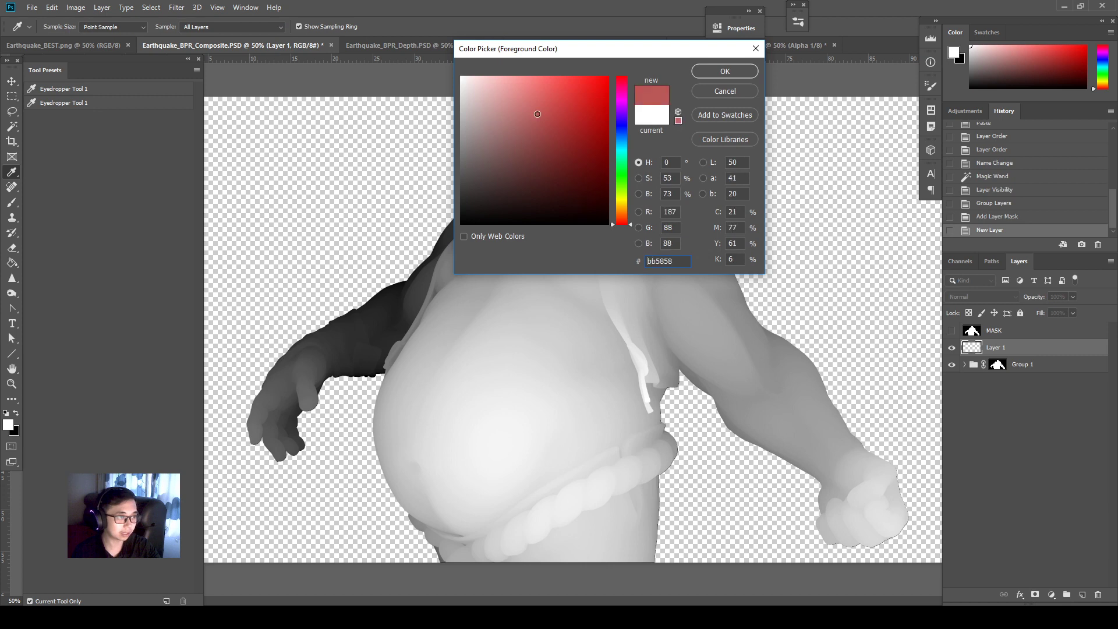
pyautogui.press('Return')
pyautogui.press('b')
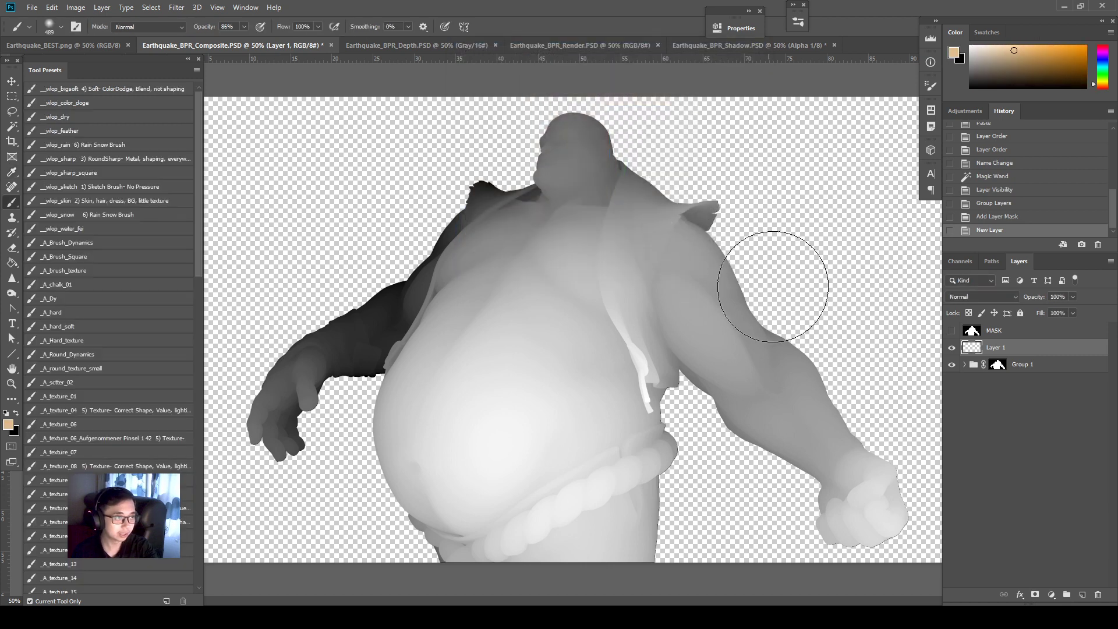
pyautogui.press('g')
pyautogui.click(883, 302)
pyautogui.press('v')
pyautogui.moveTo(1036, 352); pyautogui.dragTo(1036, 381)
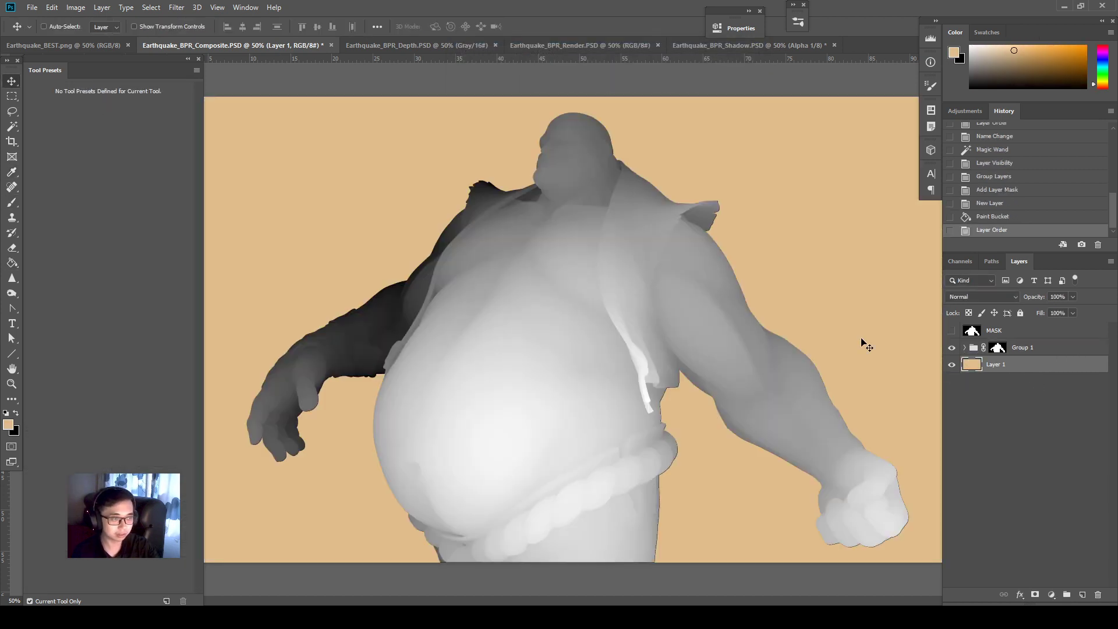
# - Reduce the saturation of the tan backdrop layer with a Hue/Saturation adjustment
pyautogui.press('i')
pyautogui.hotkey('ctrl', 'u')
pyautogui.moveTo(757, 447); pyautogui.dragTo(728, 451)
pyautogui.press('Return')
pyautogui.press('v')
# - Add a layer above the tan backdrop and fill it with a vertical gradient from violet-blue to tan
pyautogui.click(1081, 596)
pyautogui.press('g')
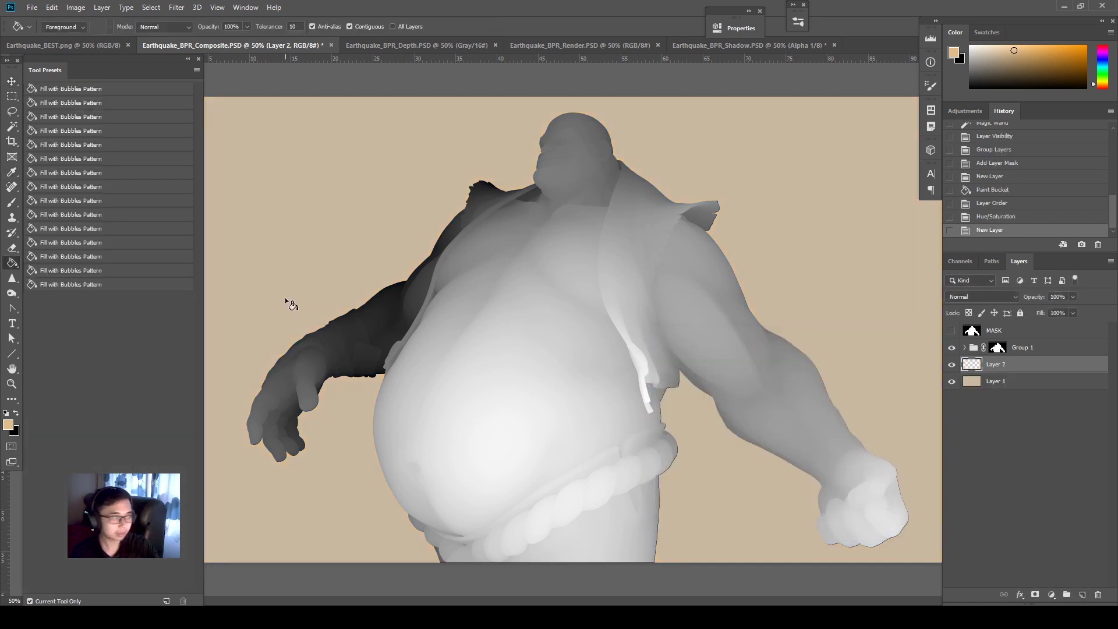
pyautogui.moveTo(387, 137); pyautogui.dragTo(514, 489)
pyautogui.hotkey('ctrl', 'z')
pyautogui.press('x')
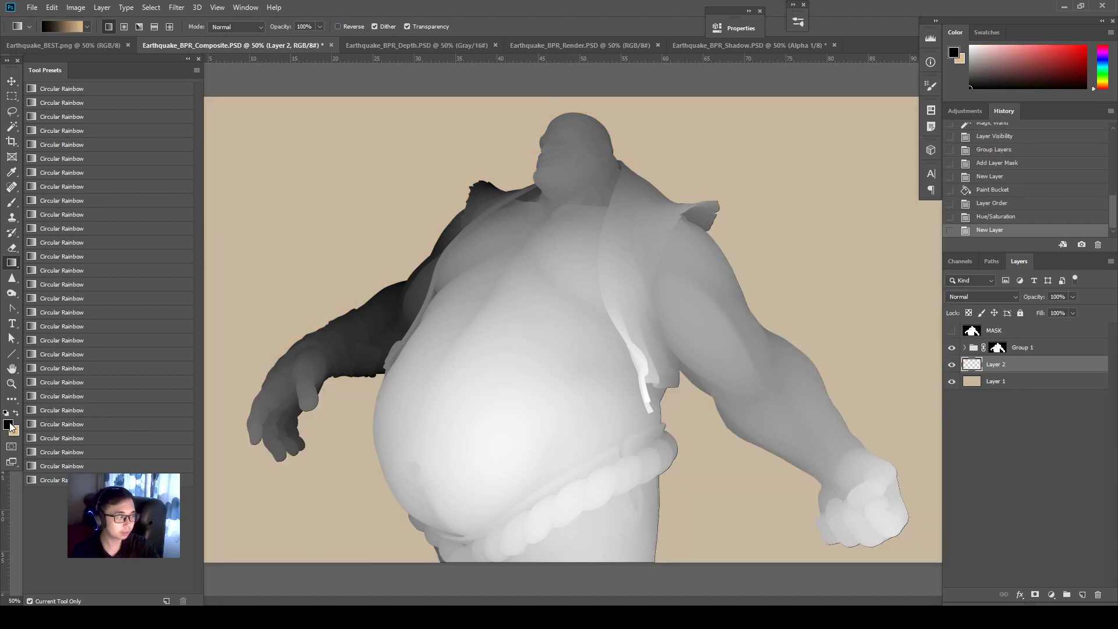
pyautogui.click(8, 424)
pyautogui.moveTo(625, 136); pyautogui.dragTo(666, 586)
pyautogui.press('Return')
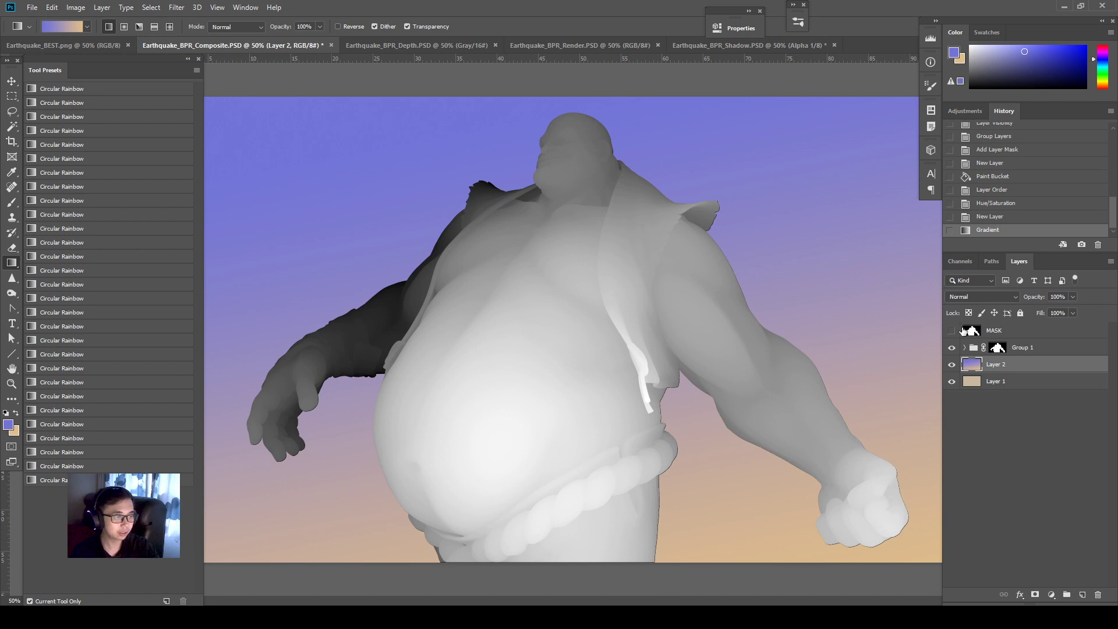
# - Rotate the gradient layer so tan is at the top and violet-blue at the bottom, and lower its opacity
pyautogui.hotkey('ctrl', 'i')
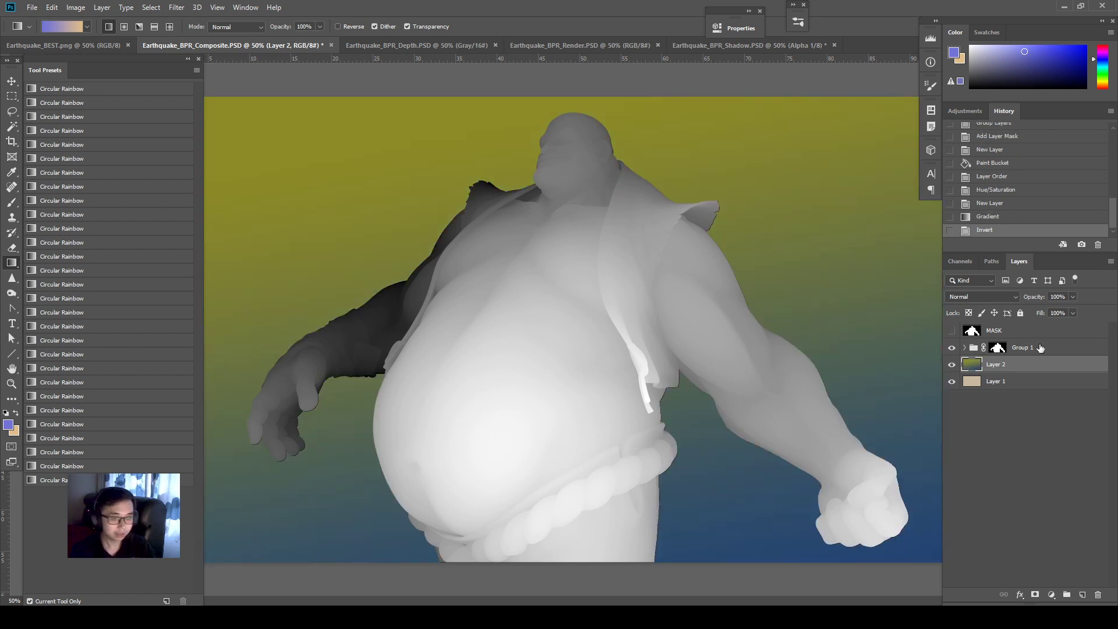
pyautogui.hotkey('ctrl', 'z')
pyautogui.hotkey('ctrl', 't')
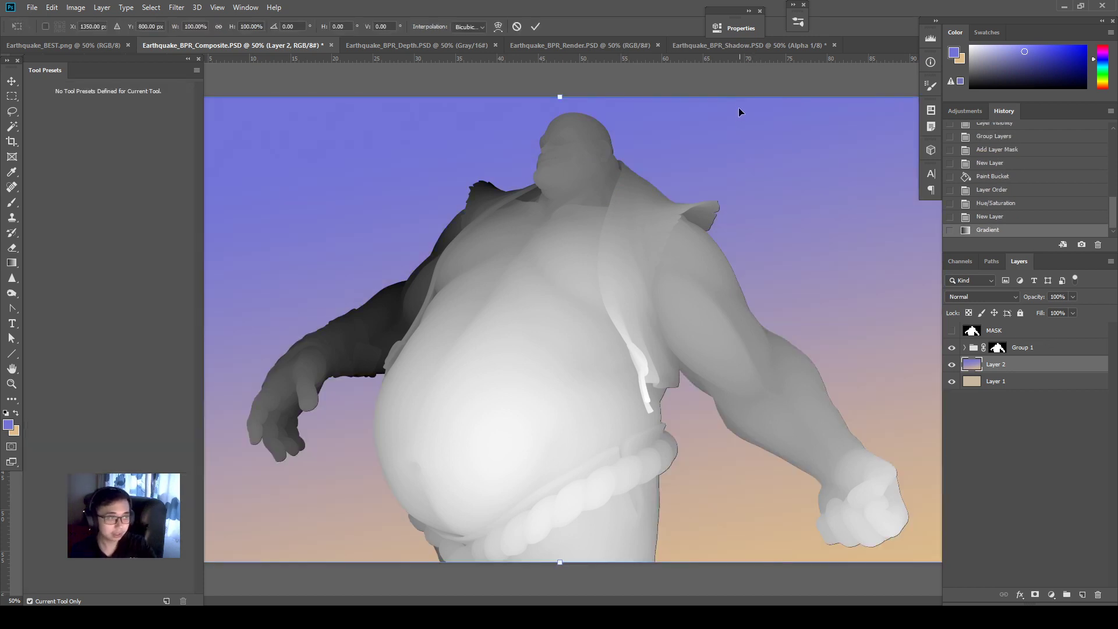
pyautogui.moveTo(738, 84); pyautogui.dragTo(412, 497)
pyautogui.press('Return')
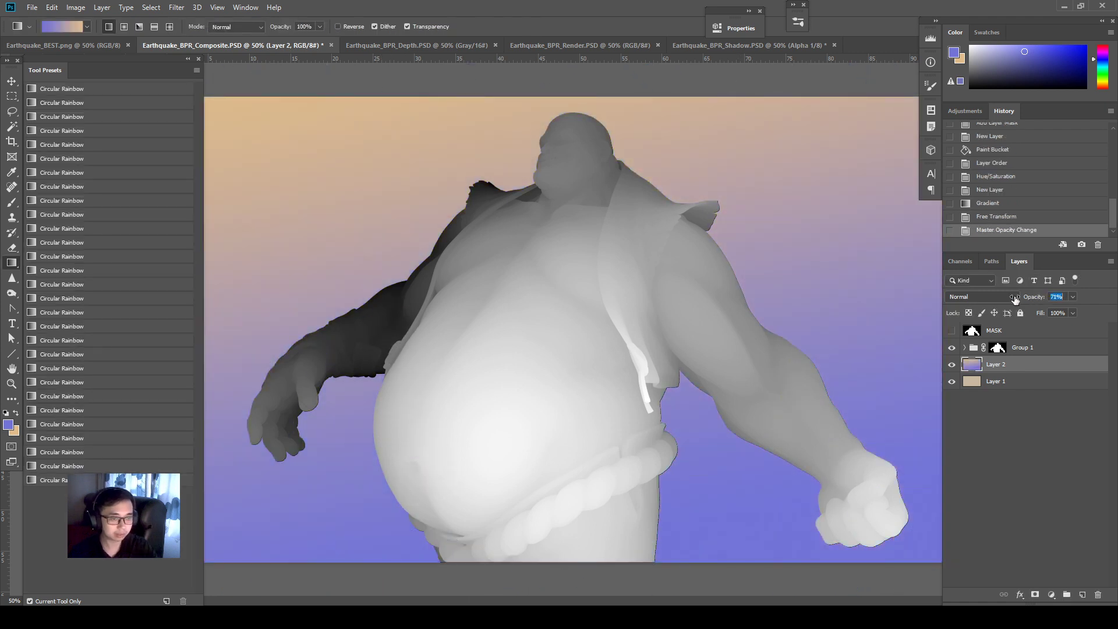
pyautogui.moveTo(1034, 296); pyautogui.dragTo(1013, 320)
# - Expand Group 1 and hide the DEPTH layer to show the masked BPR Best render against the gradient
pyautogui.click(997, 348)
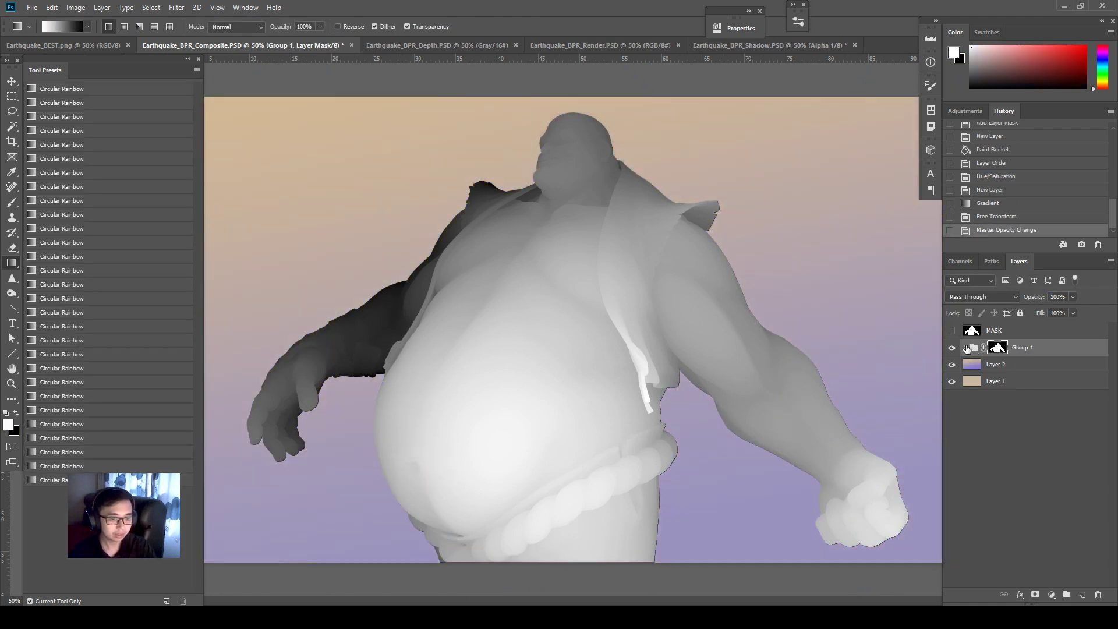
pyautogui.click(965, 347)
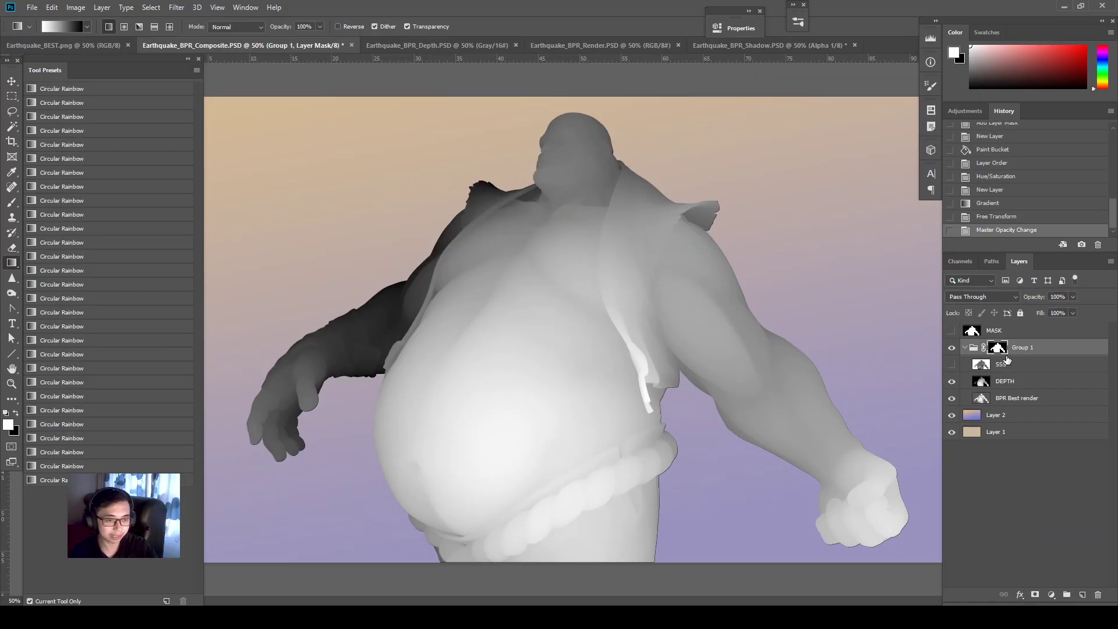
pyautogui.click(953, 365)
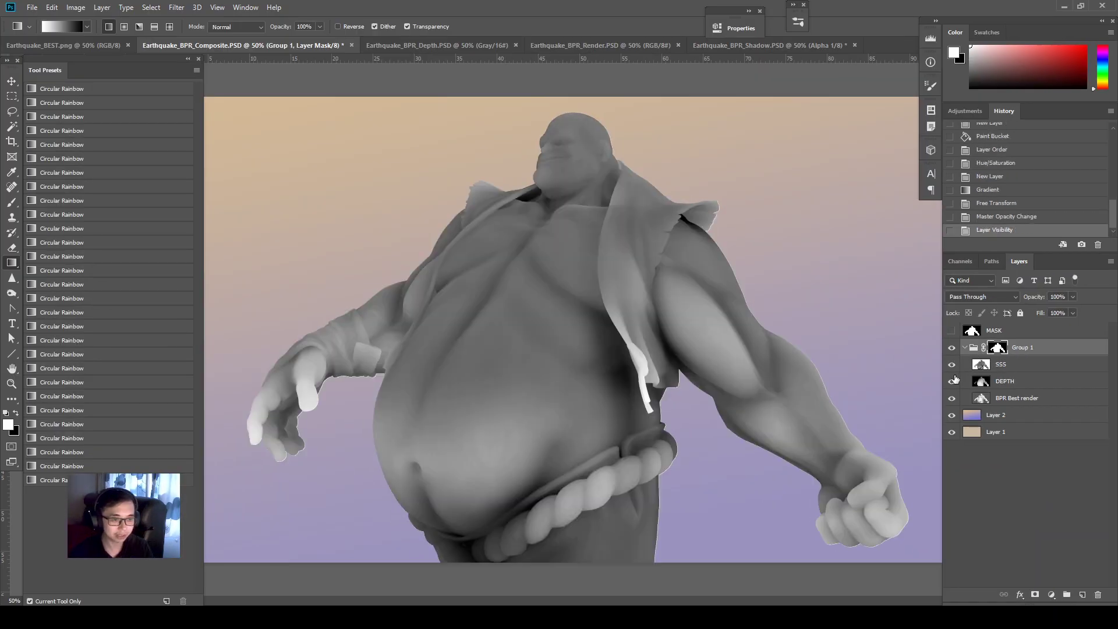
pyautogui.click(953, 364)
pyautogui.click(953, 381)
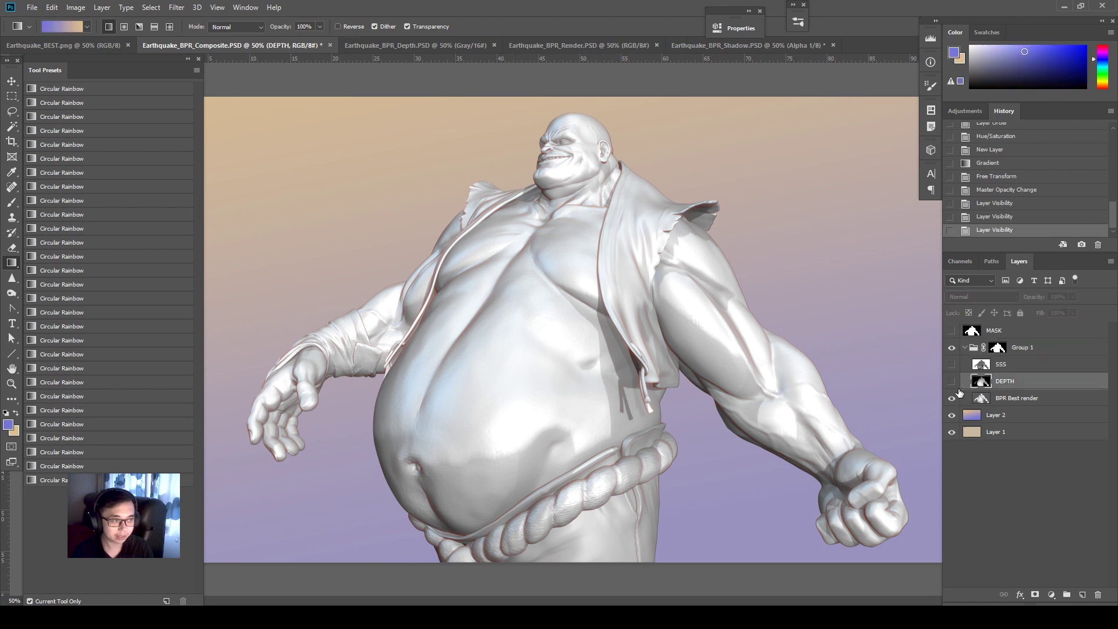
pyautogui.doubleClick(963, 395)
pyautogui.press('Escape')
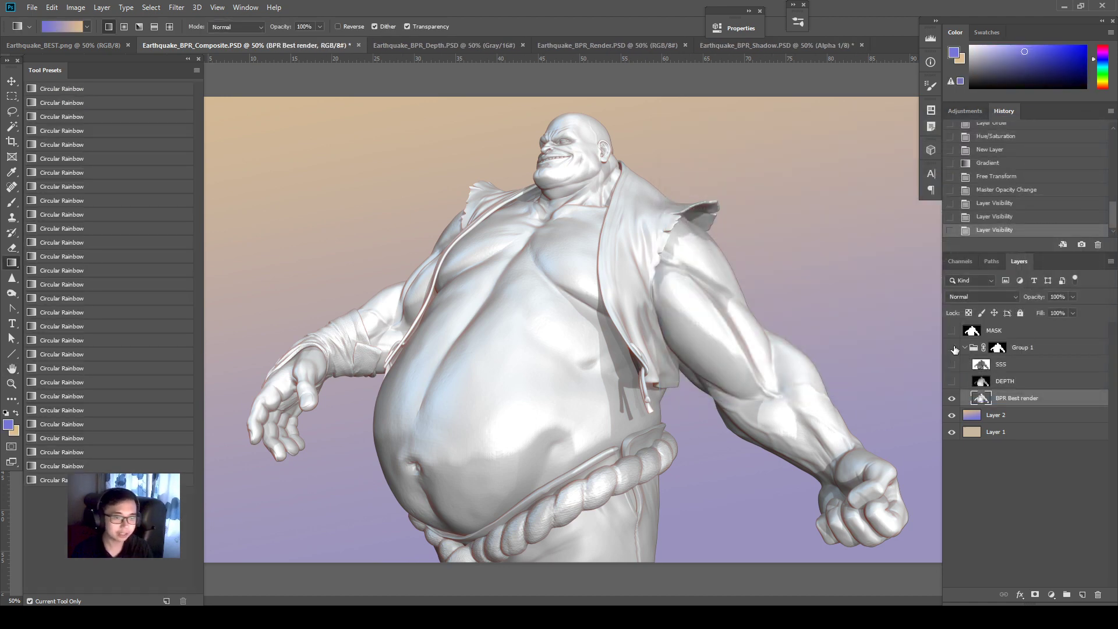
pyautogui.click(953, 348)
pyautogui.click(952, 348)
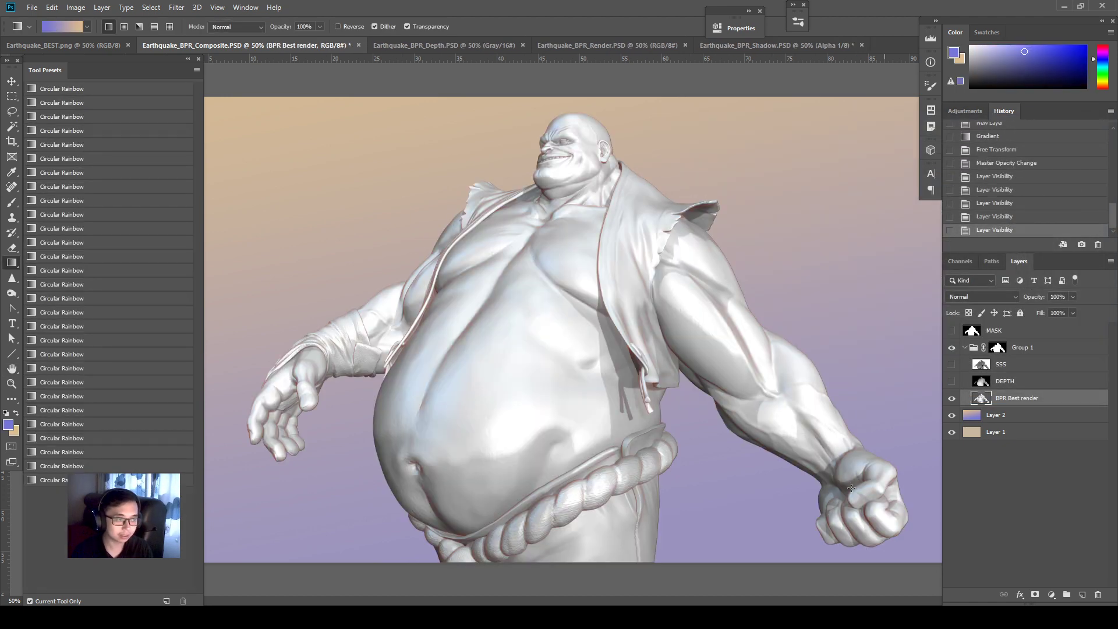
# - Close the Earthquake_BPR_Depth document
pyautogui.click(478, 45)
pyautogui.press('v')
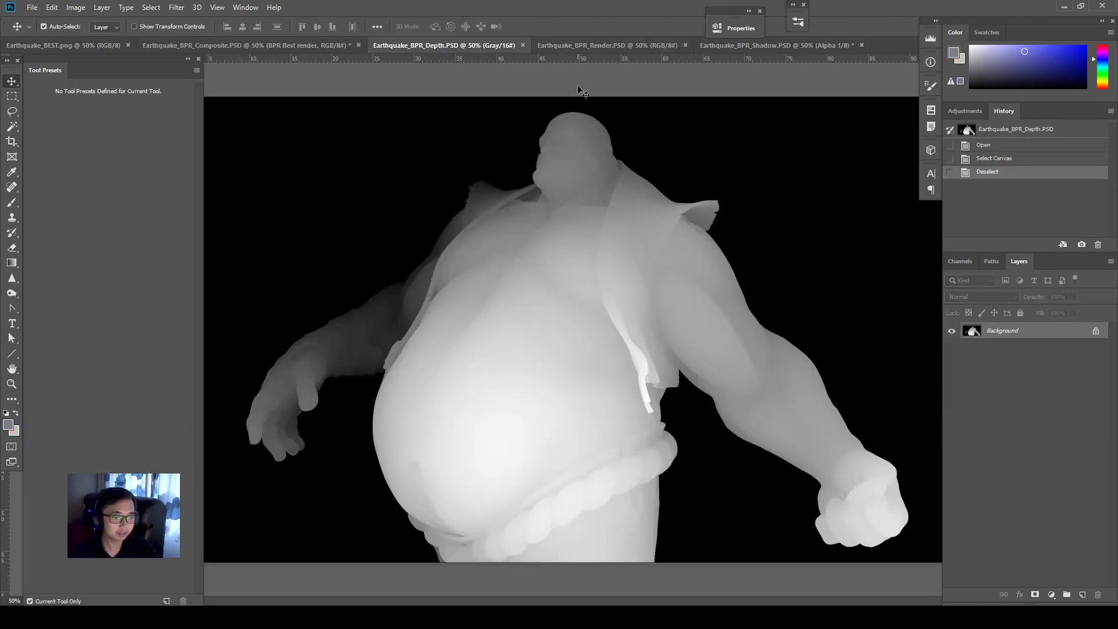
pyautogui.hotkey('ctrl', 'w')
# - Try to paste the Earthquake_BPR_Render image into the composite above the BPR Best render layer
pyautogui.hotkey('ctrl', 'Tab')
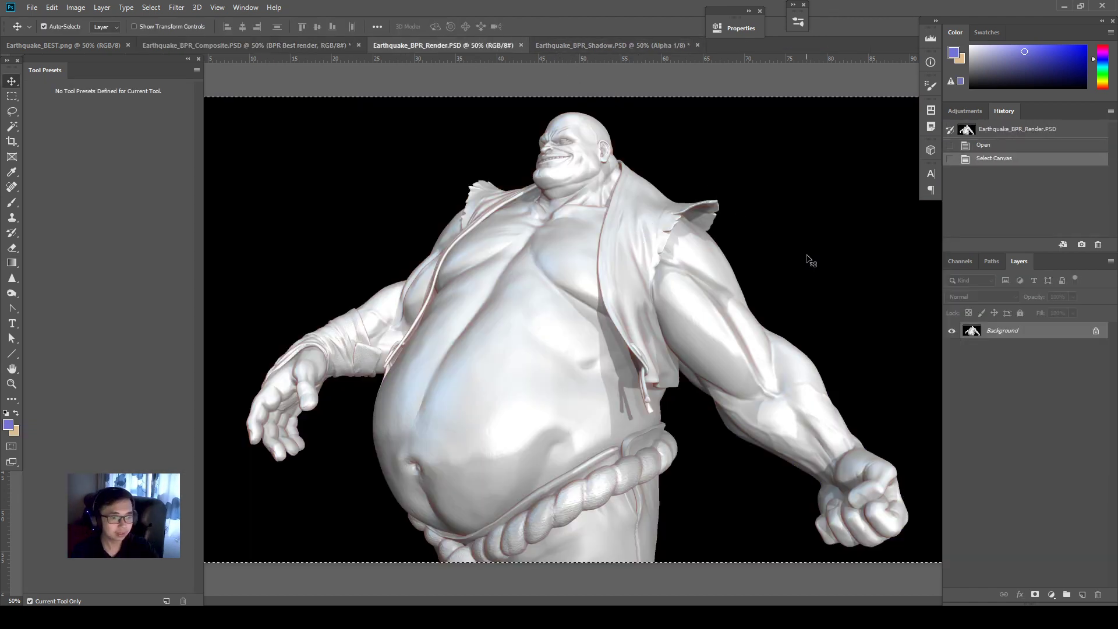
pyautogui.hotkey('ctrl', 'c')
pyautogui.hotkey('ctrl', 'w')
pyautogui.hotkey('ctrl', 'v')
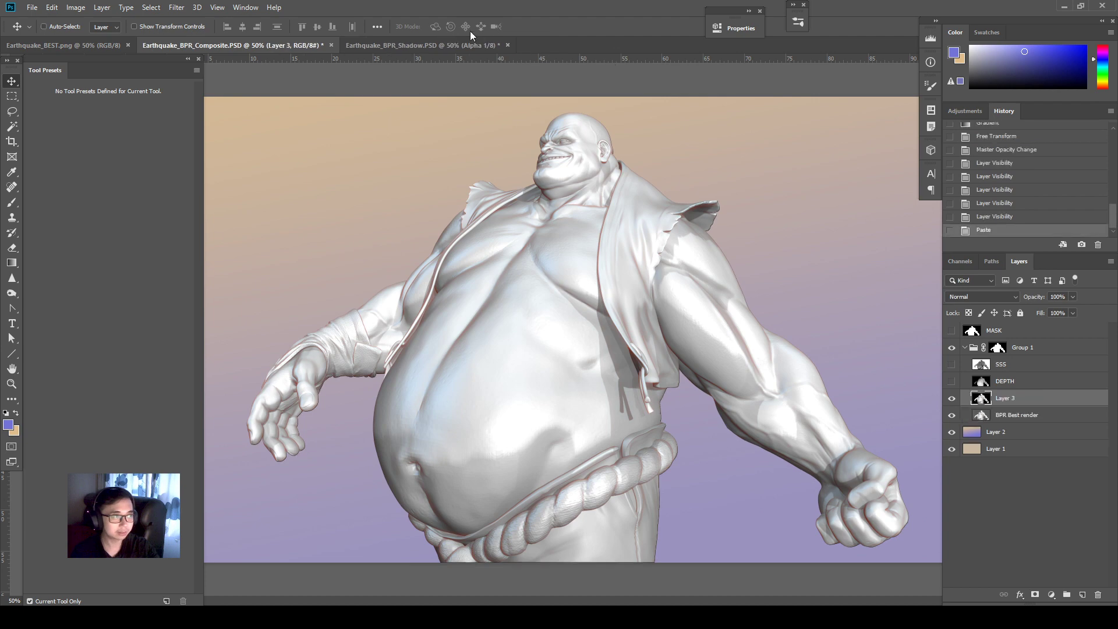
# - Revert Earthquake_BPR_Shadow to its opened state and copy the whole canvas
pyautogui.click(472, 45)
pyautogui.hotkey('ctrl', 'a')
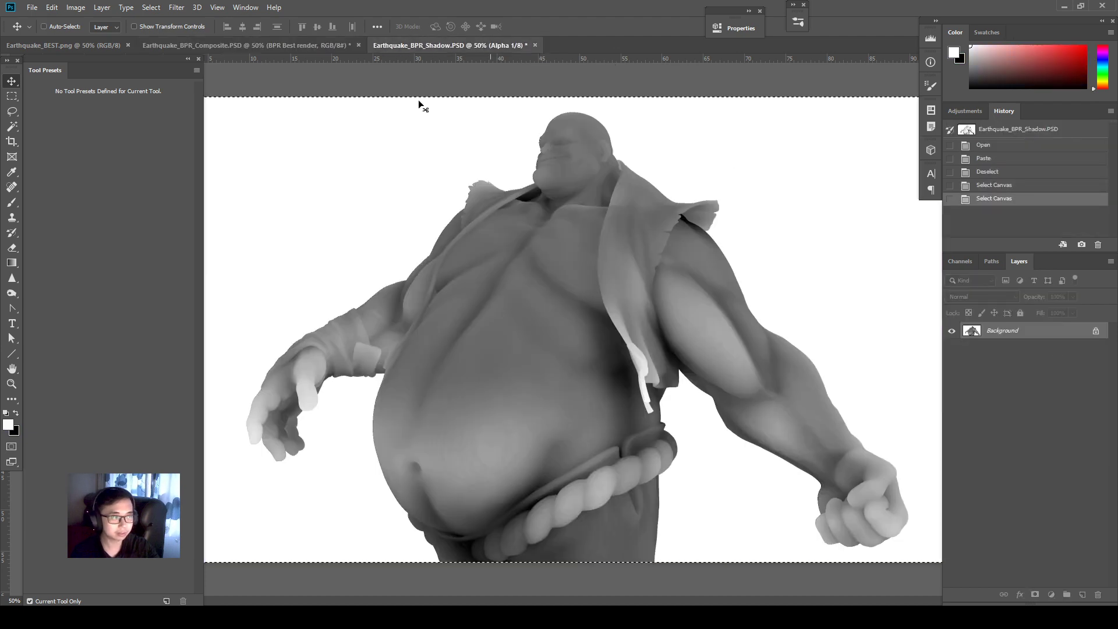
pyautogui.click(995, 149)
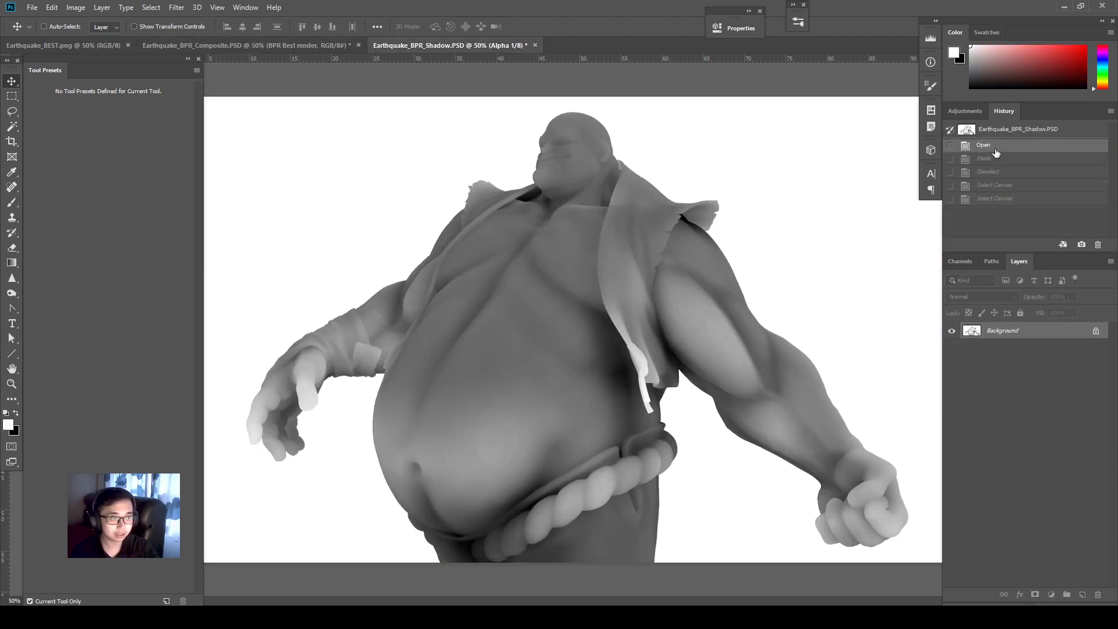
pyautogui.hotkey('ctrl', 'a')
# - Paste the shadow pass into the composite above BPR Best render and name the layer Shadow
pyautogui.click(246, 46)
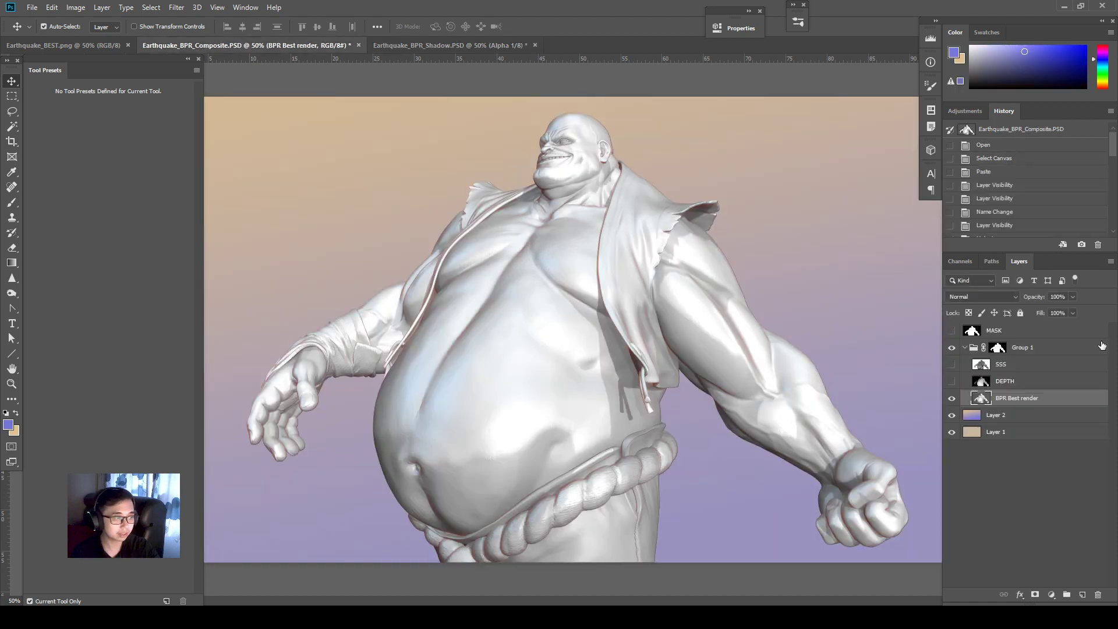
pyautogui.hotkey('ctrl', 'v')
pyautogui.doubleClick(1006, 398)
pyautogui.write('Shad')
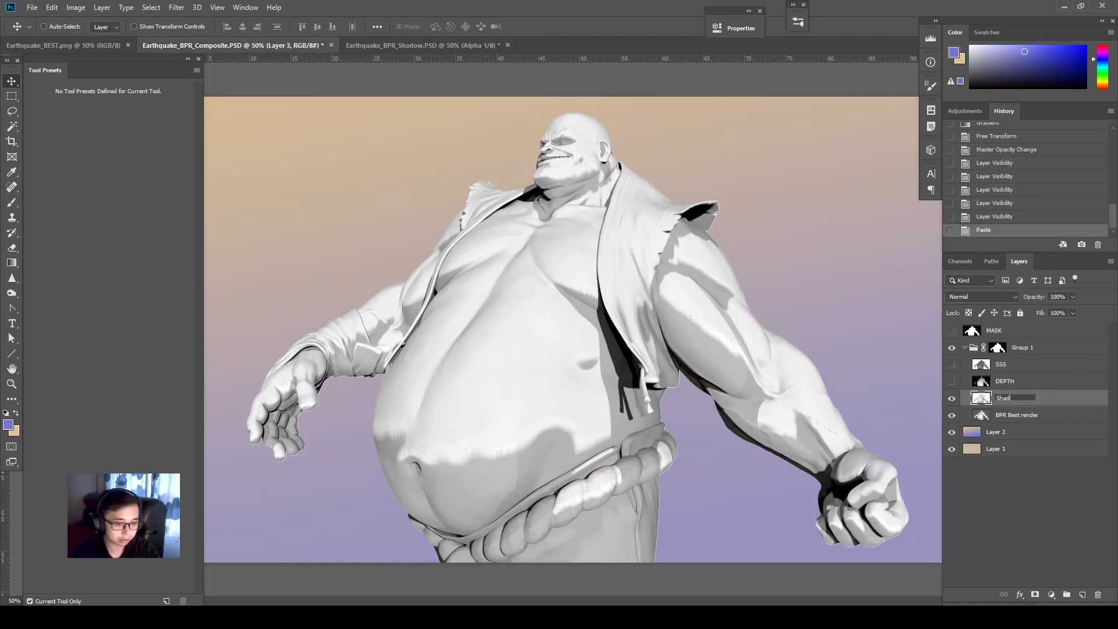
pyautogui.write('ow')
pyautogui.press('Return')
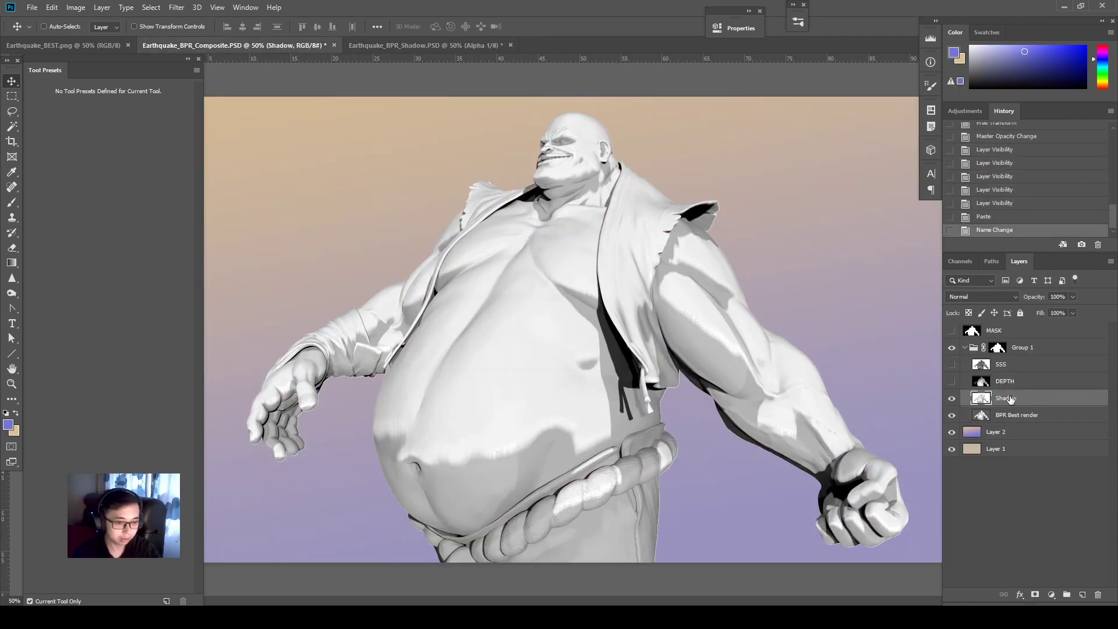
# - Set the Shadow layer's blend mode to Multiply and compare the render with and without it, leaving it hidden
pyautogui.click(977, 296)
pyautogui.click(973, 346)
pyautogui.click(952, 399)
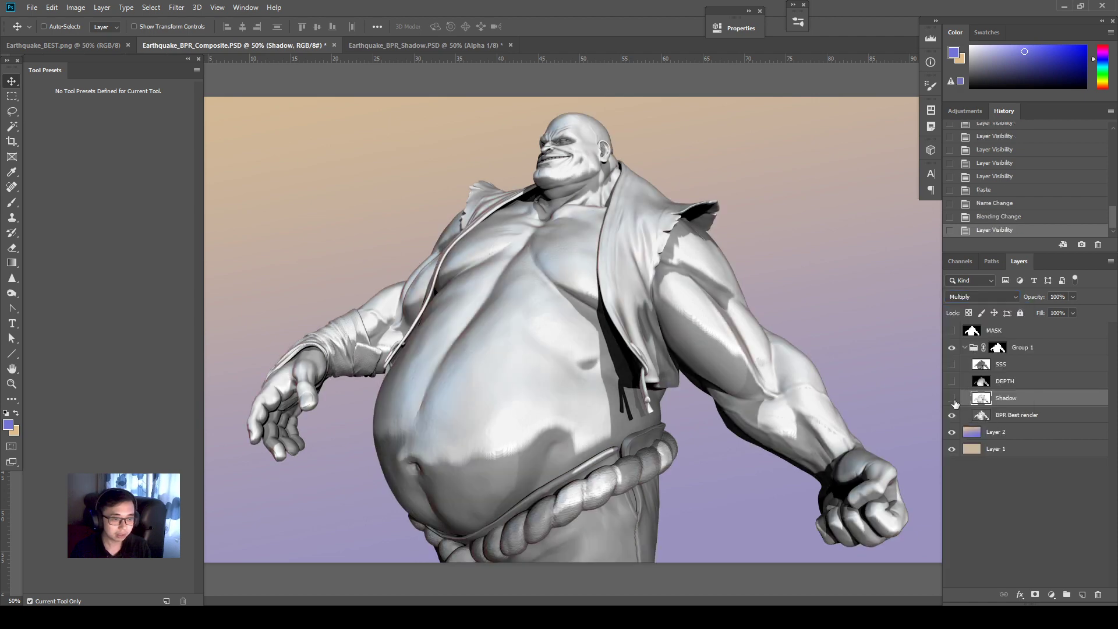
pyautogui.click(952, 398)
pyautogui.click(951, 398)
pyautogui.click(952, 399)
pyautogui.click(952, 398)
pyautogui.click(952, 399)
pyautogui.click(952, 398)
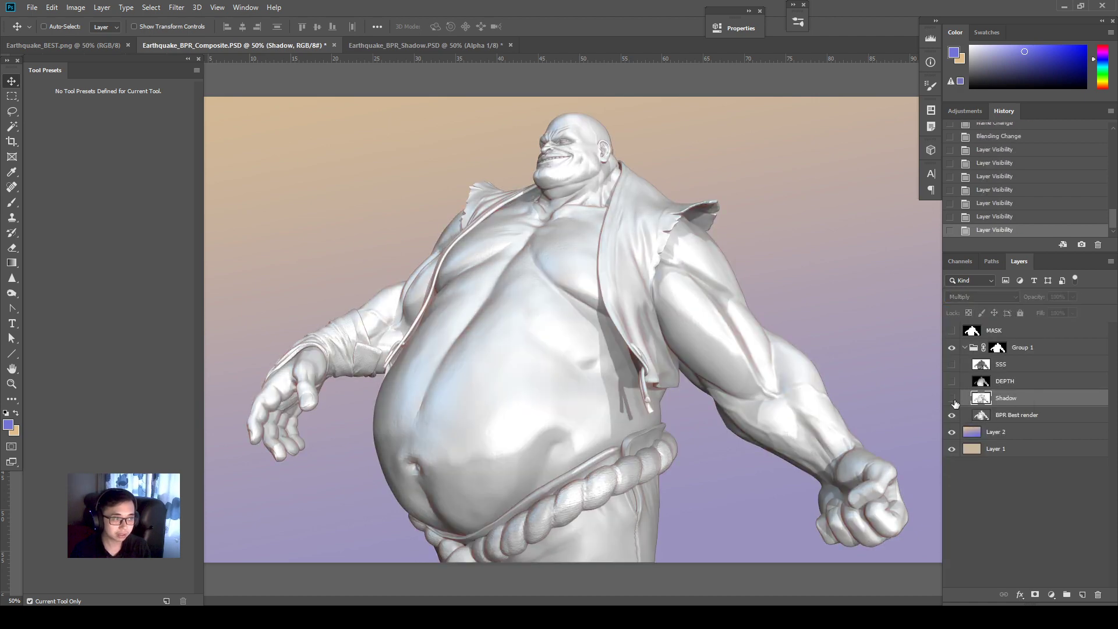
pyautogui.click(951, 398)
pyautogui.click(952, 399)
pyautogui.click(951, 399)
pyautogui.click(951, 399)
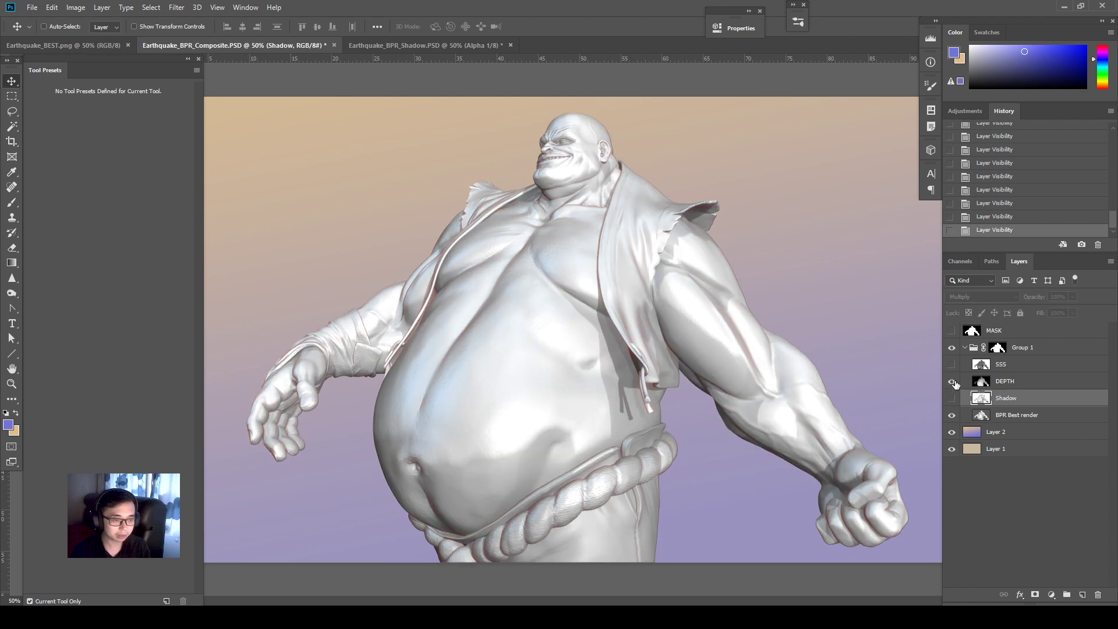
# - Select the DEPTH layer inside Group 1 and make it visible
pyautogui.click(952, 381)
pyautogui.click(981, 383)
pyautogui.click(952, 381)
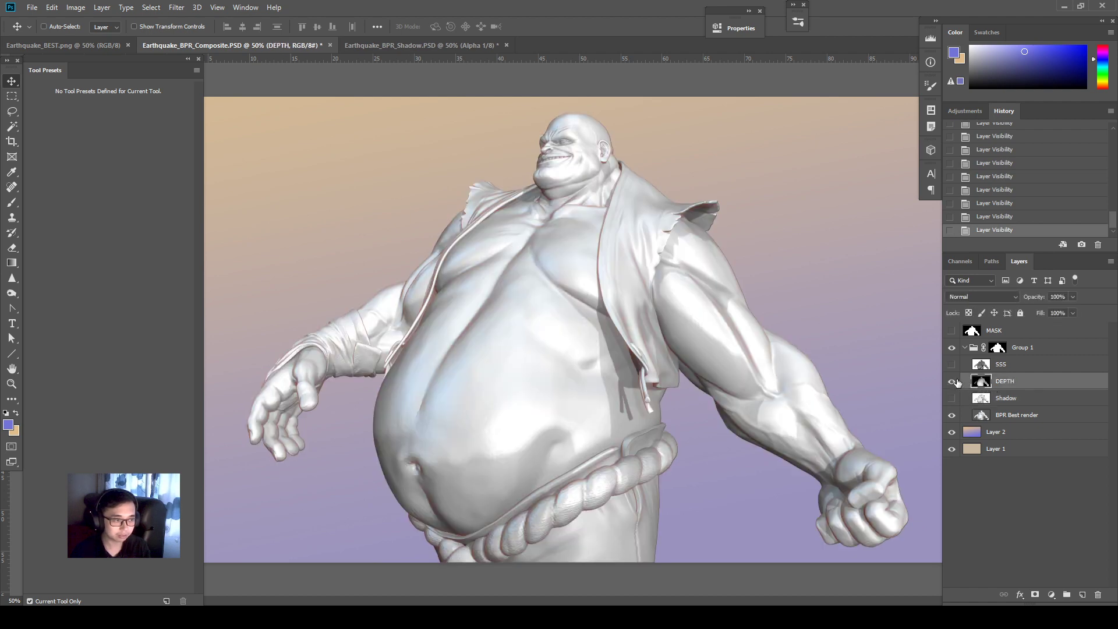
pyautogui.click(952, 382)
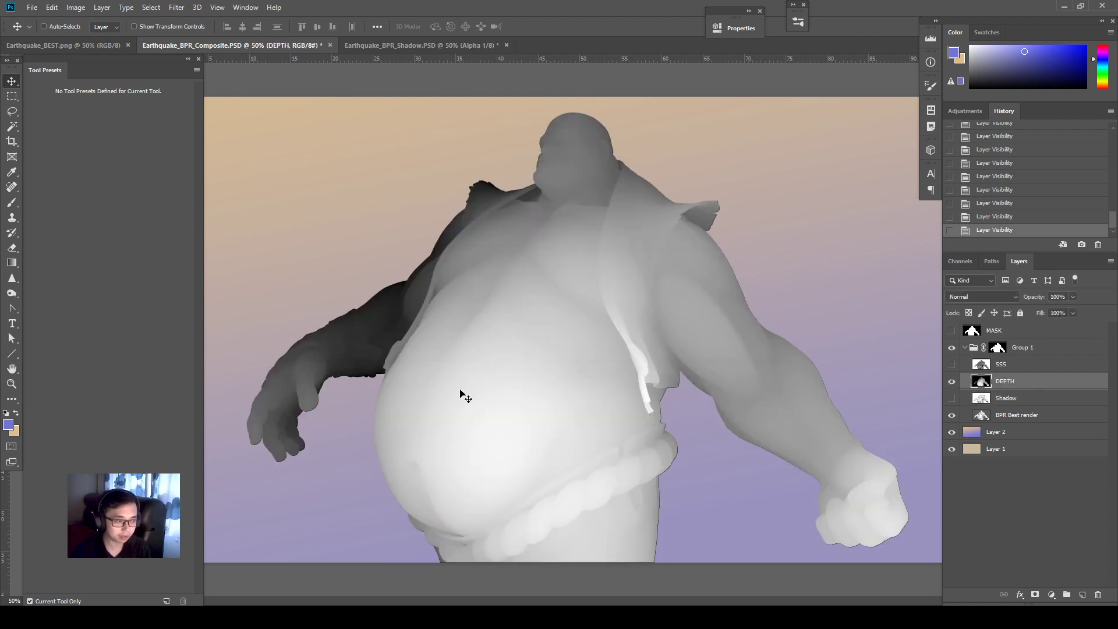
# - Hide the DEPTH layer in Group 1 and show and select the SSS layer
pyautogui.click(952, 382)
pyautogui.click(953, 382)
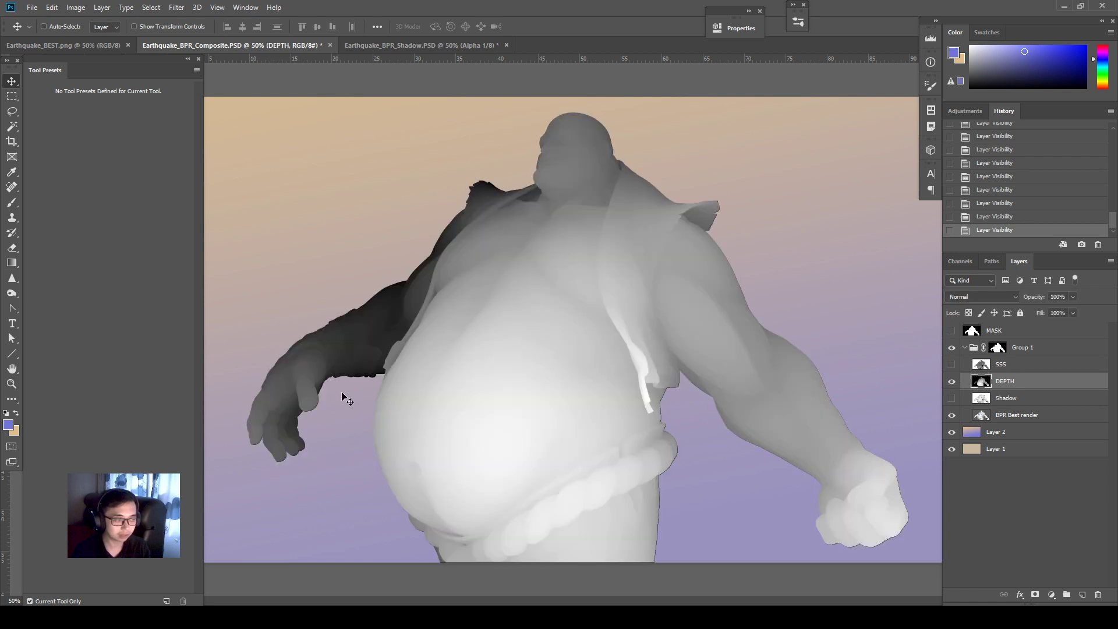
pyautogui.click(952, 365)
pyautogui.click(952, 382)
pyautogui.click(1003, 364)
# - Compare the render with and without the SSS layer, leaving it visible
pyautogui.click(951, 367)
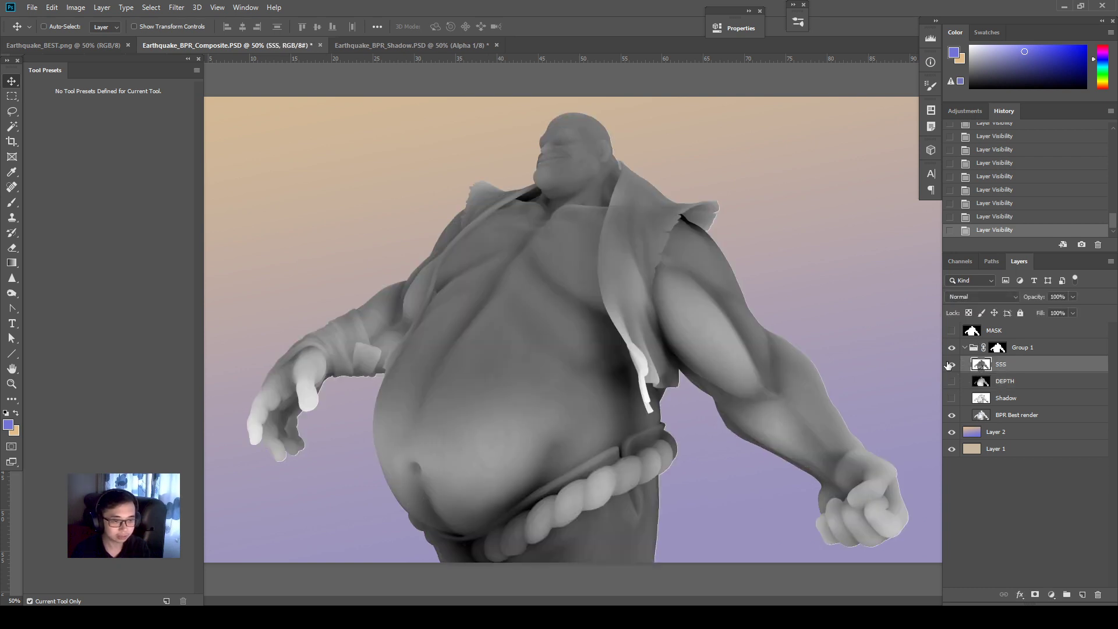
pyautogui.click(952, 365)
pyautogui.click(951, 364)
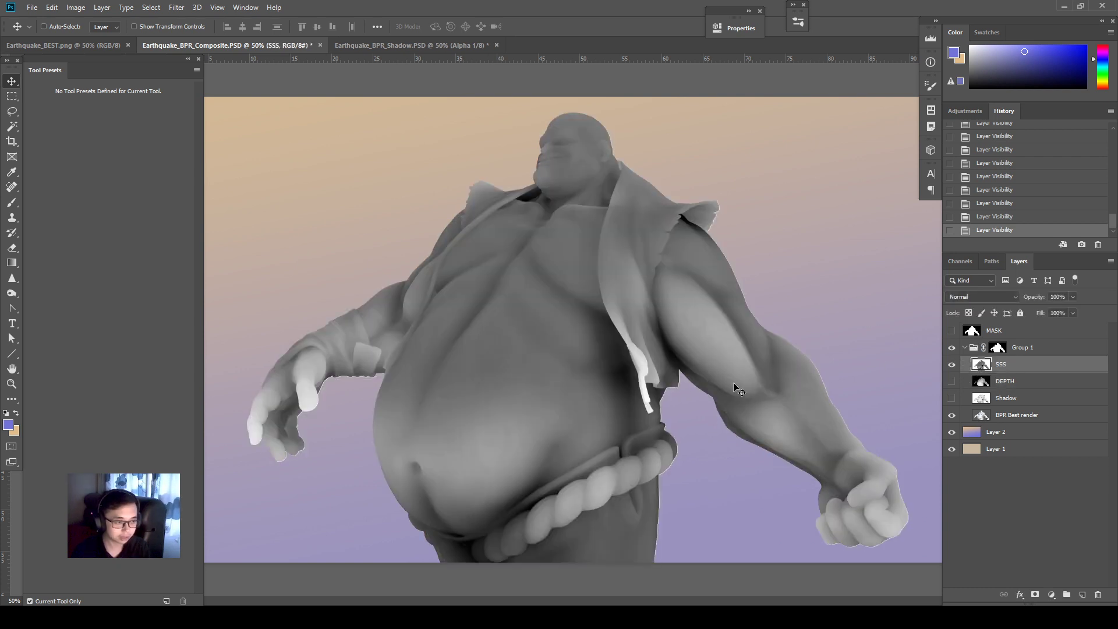
pyautogui.click(953, 364)
pyautogui.click(952, 366)
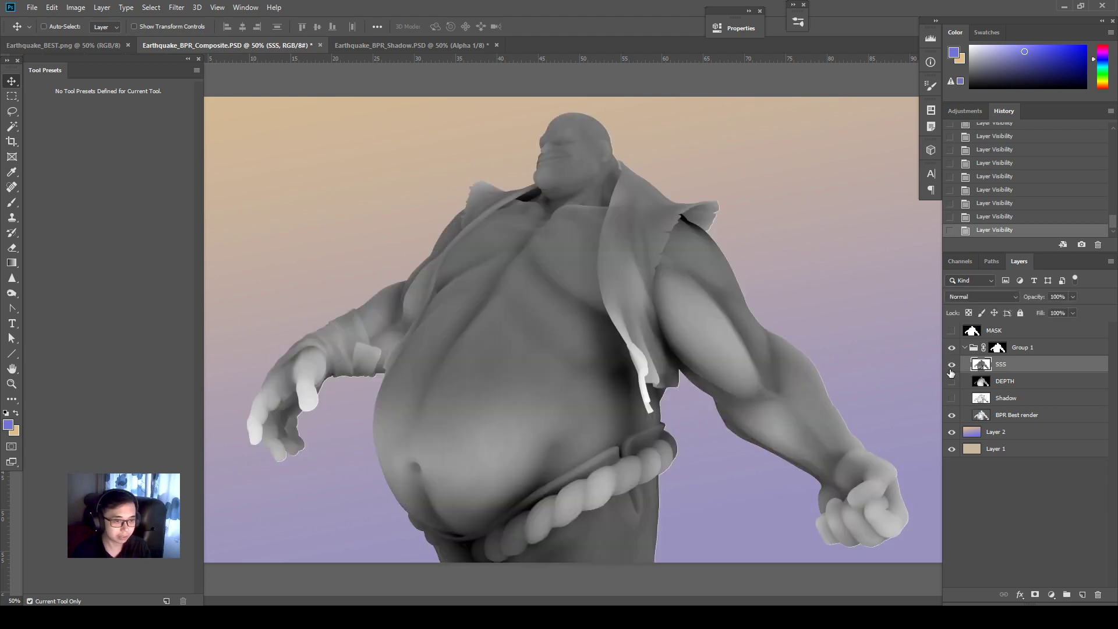
pyautogui.click(952, 367)
pyautogui.click(952, 367)
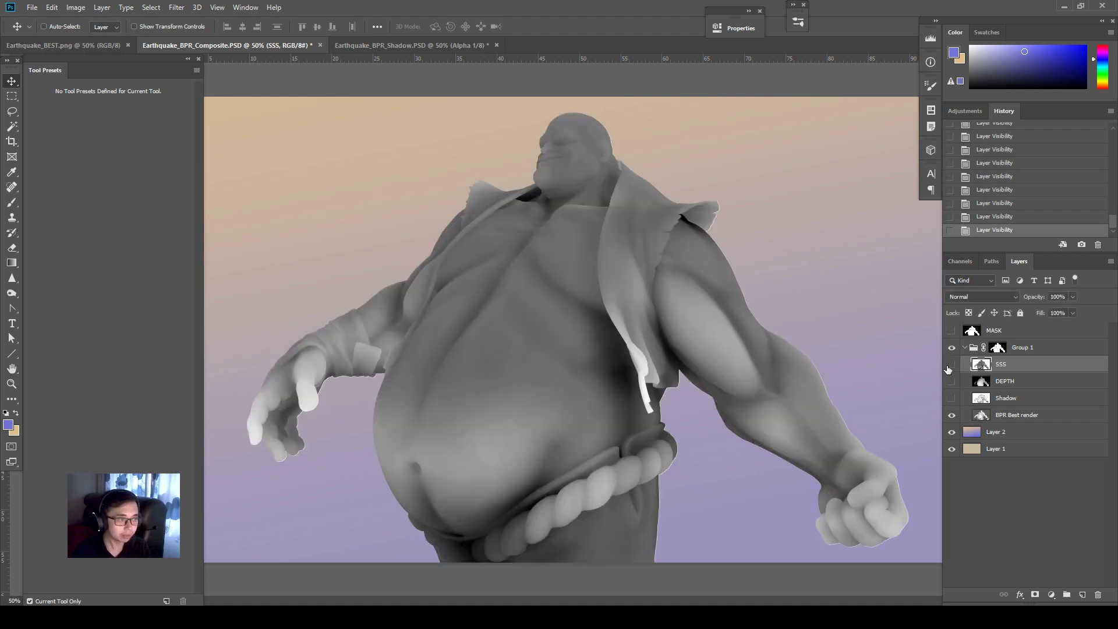
pyautogui.click(951, 367)
pyautogui.click(951, 367)
pyautogui.click(952, 366)
pyautogui.click(952, 365)
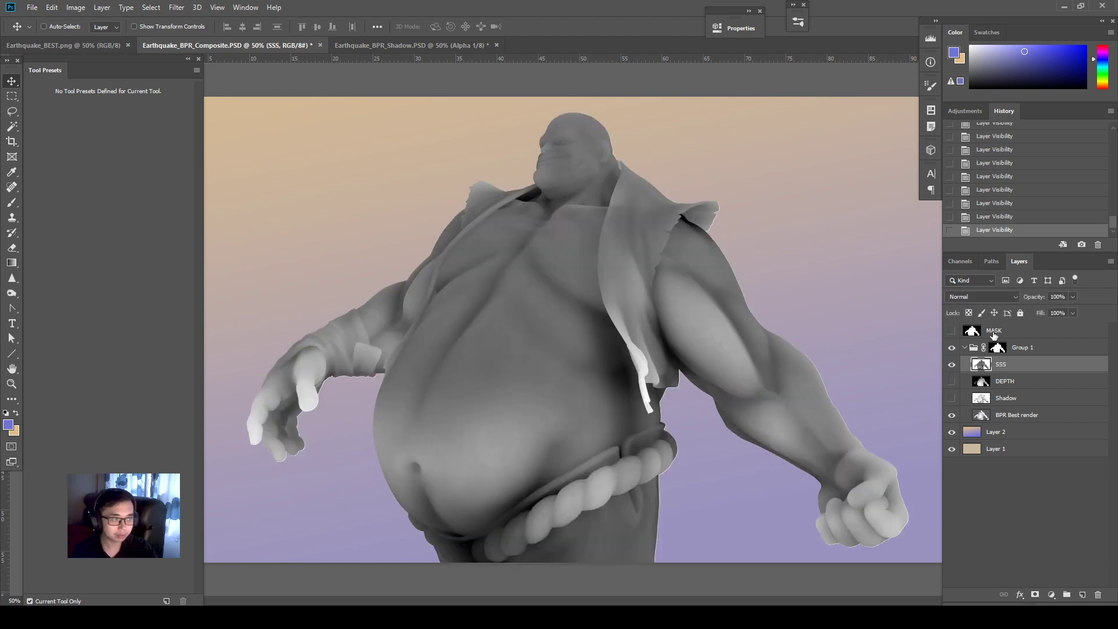
# - Set the SSS layer's blend mode to Overlay and compare the render with and without it
pyautogui.click(989, 300)
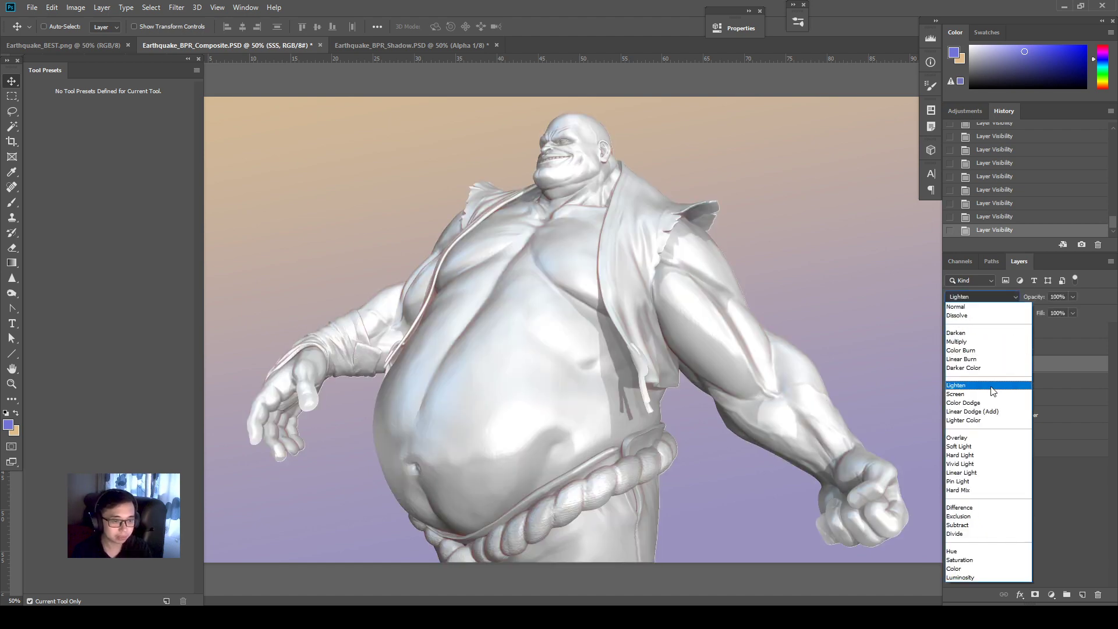
pyautogui.click(991, 437)
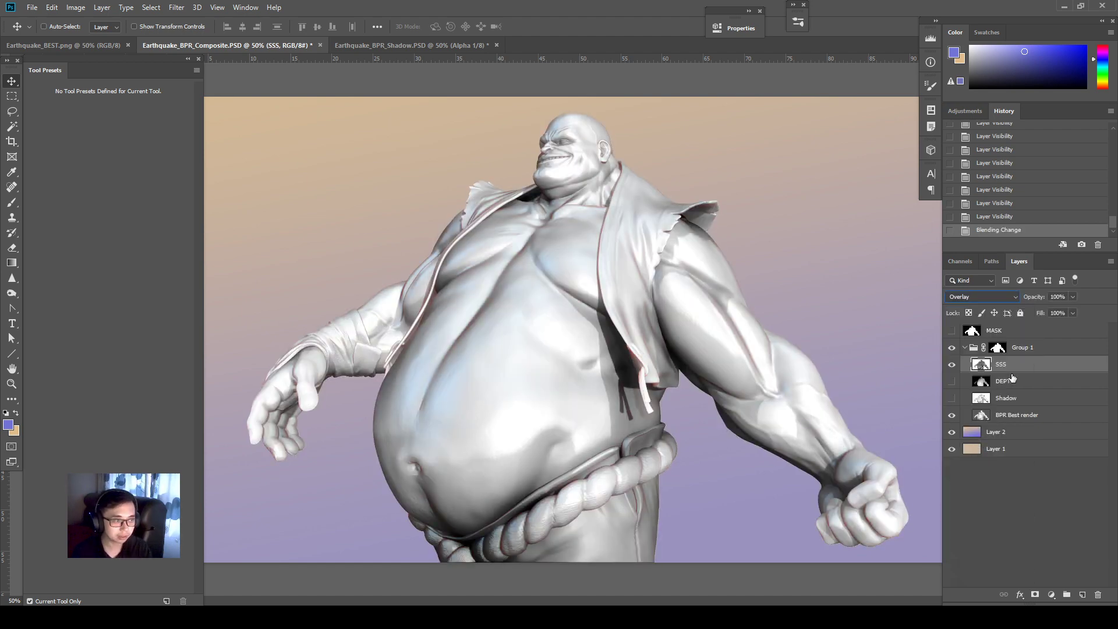
pyautogui.click(951, 366)
pyautogui.click(951, 366)
pyautogui.click(952, 366)
pyautogui.click(952, 366)
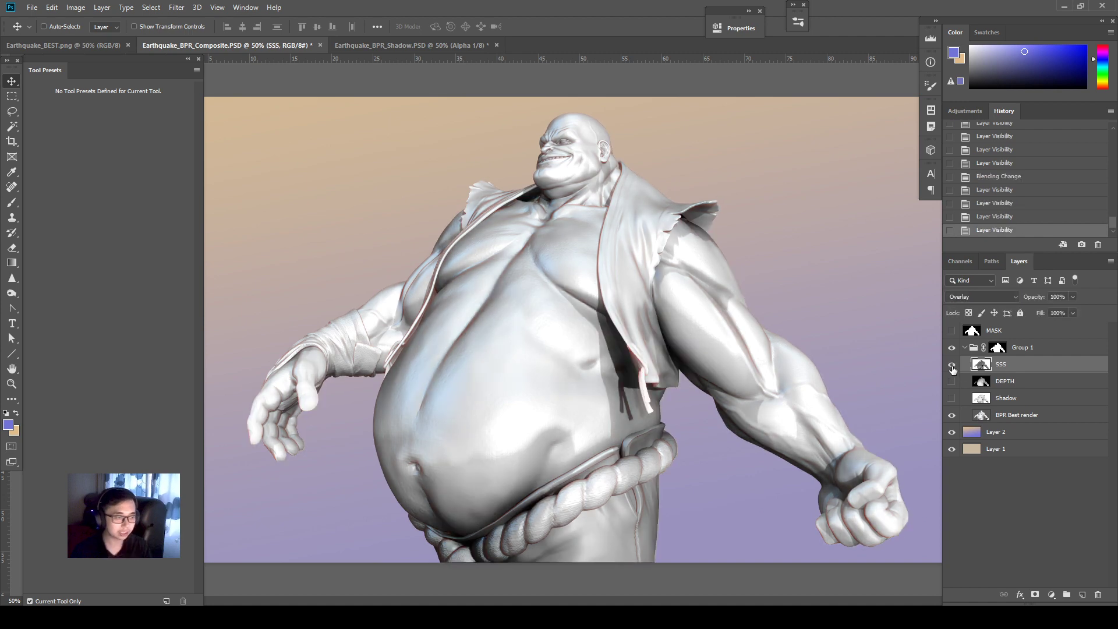
pyautogui.click(952, 366)
pyautogui.click(952, 366)
# - Lower the SSS layer's fill to 75%, compare the render with and without it, and collapse Group 1
pyautogui.moveTo(1042, 317); pyautogui.dragTo(1026, 318)
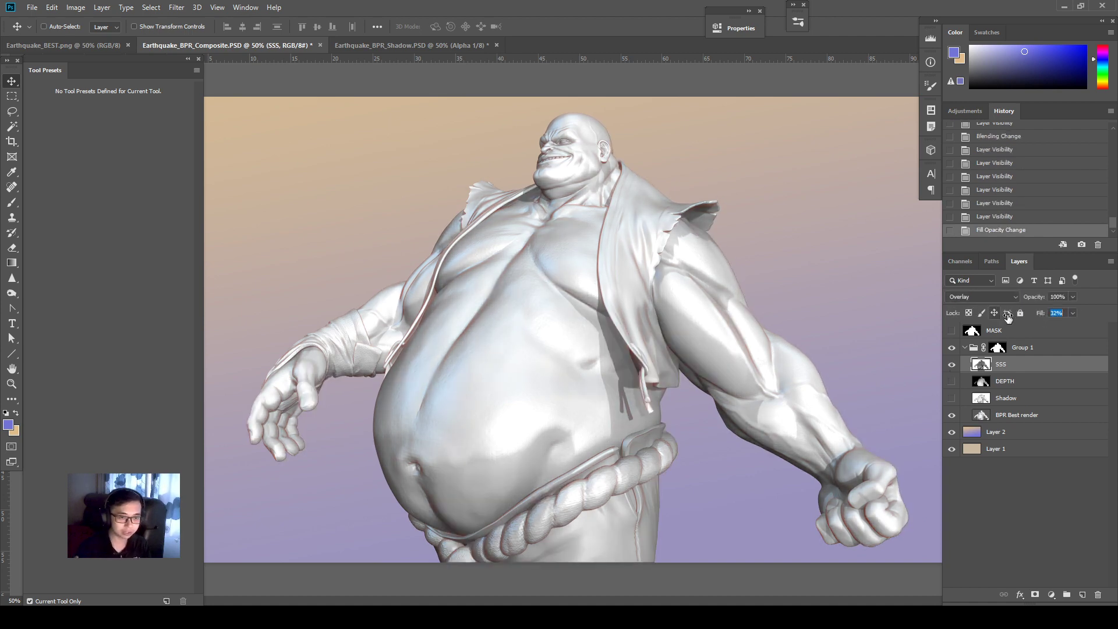
pyautogui.click(952, 365)
pyautogui.click(951, 365)
pyautogui.click(951, 366)
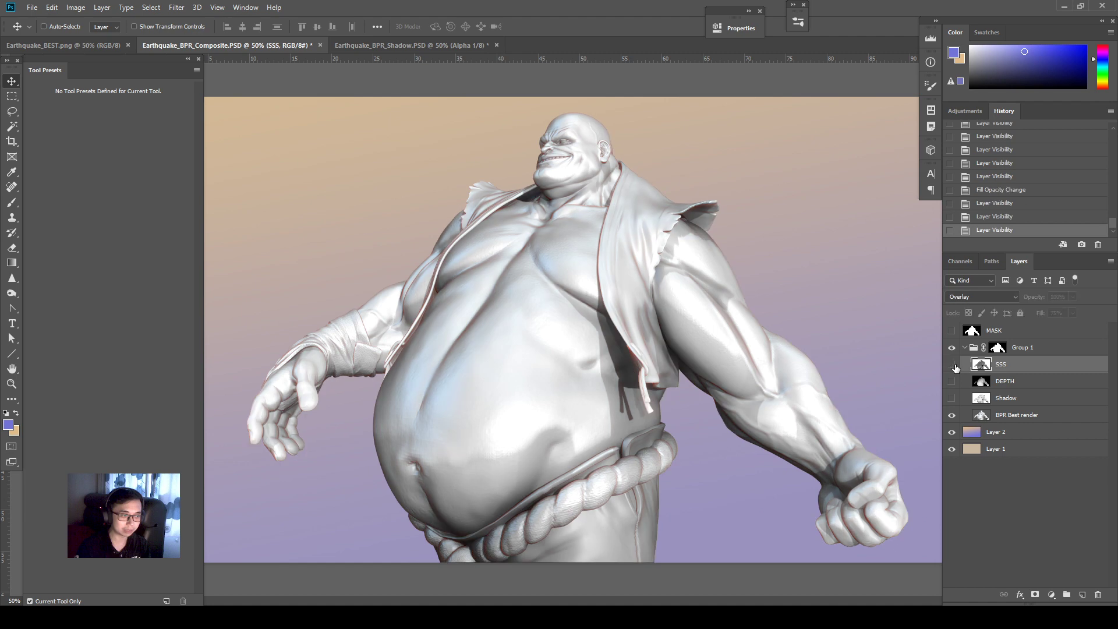
pyautogui.click(952, 365)
pyautogui.click(965, 348)
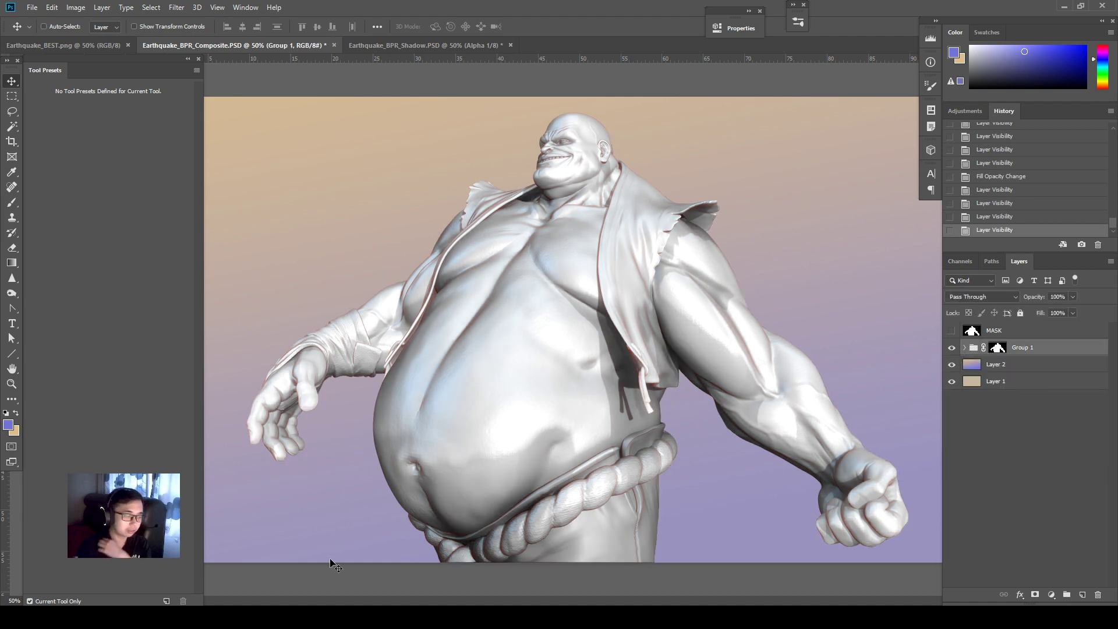
# - Switch to the Earthquake model in ZBrush, where the BPR render passes are available for export
pyautogui.click(721, 617)
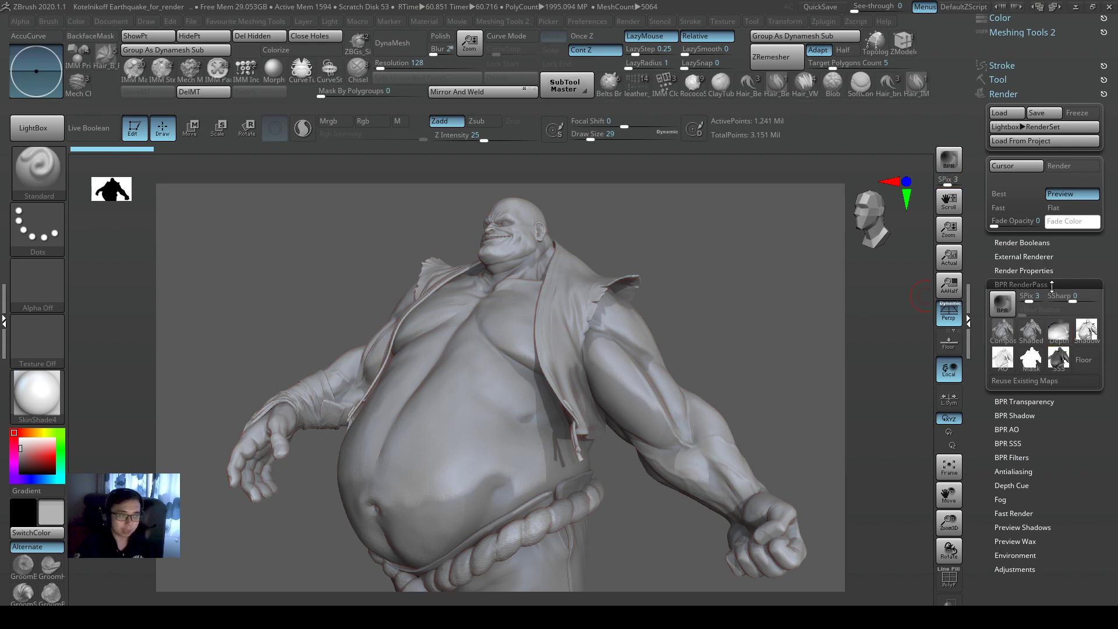
pyautogui.moveTo(1007, 330)
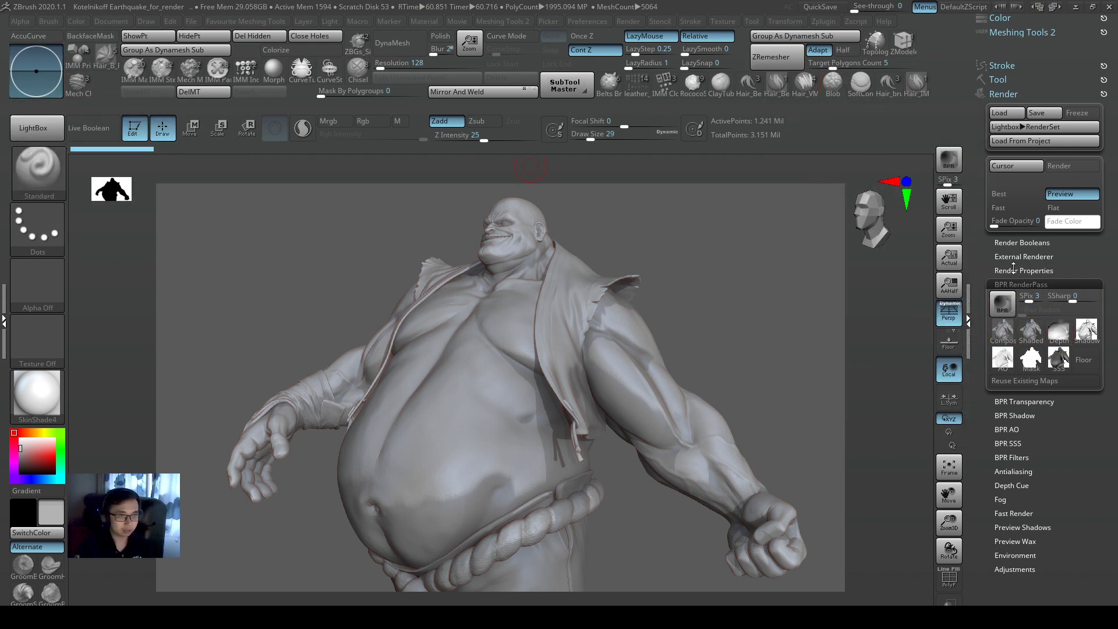
pyautogui.click(1013, 343)
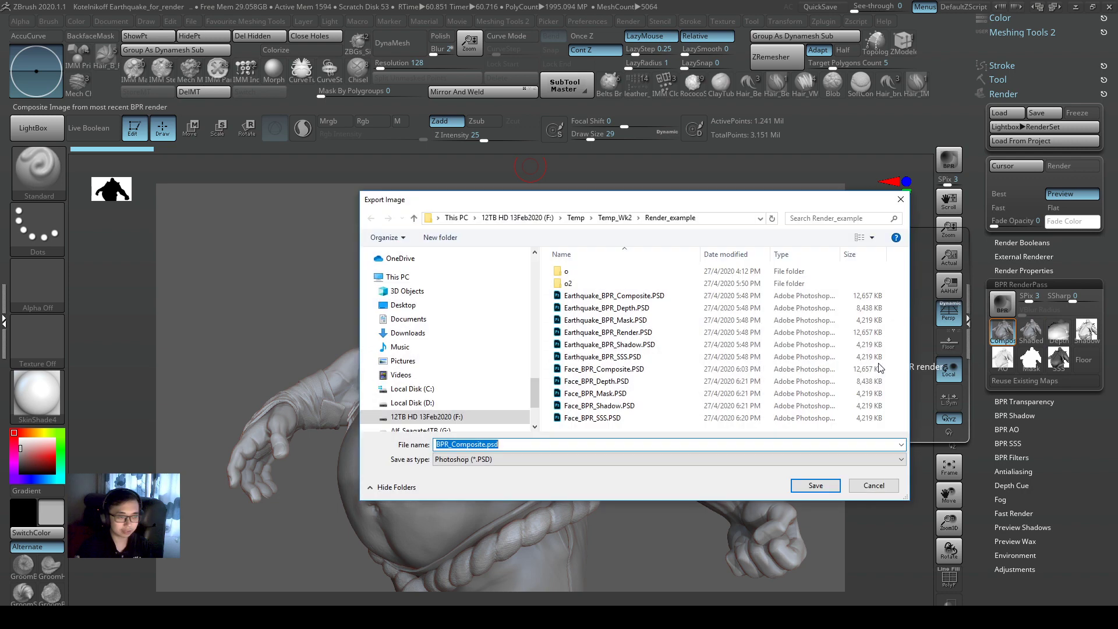
pyautogui.click(622, 297)
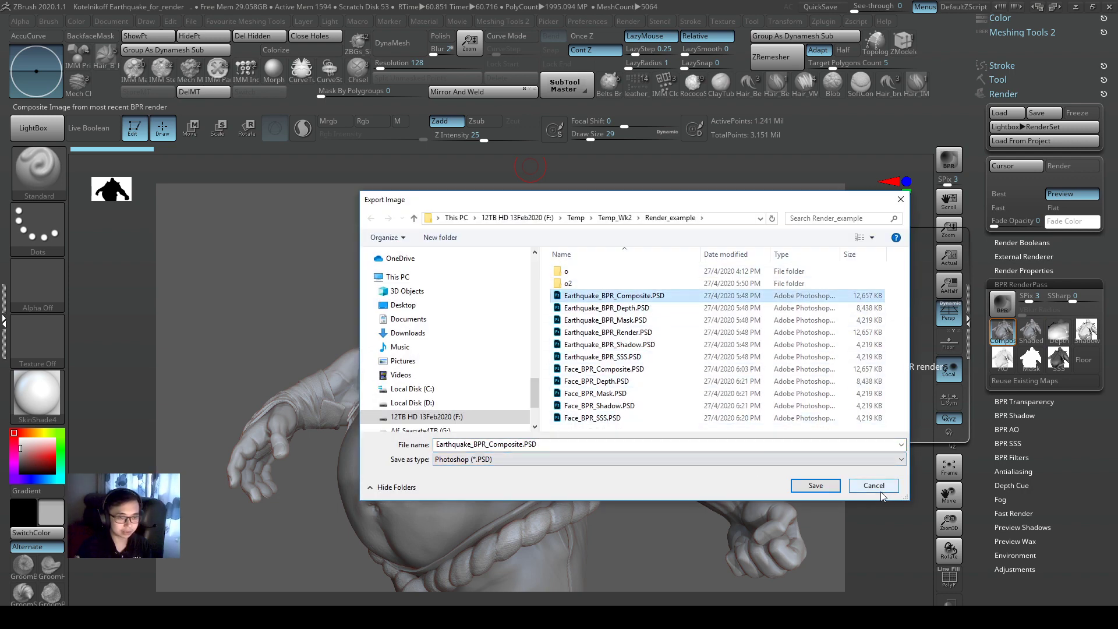
pyautogui.click(874, 486)
pyautogui.click(1058, 331)
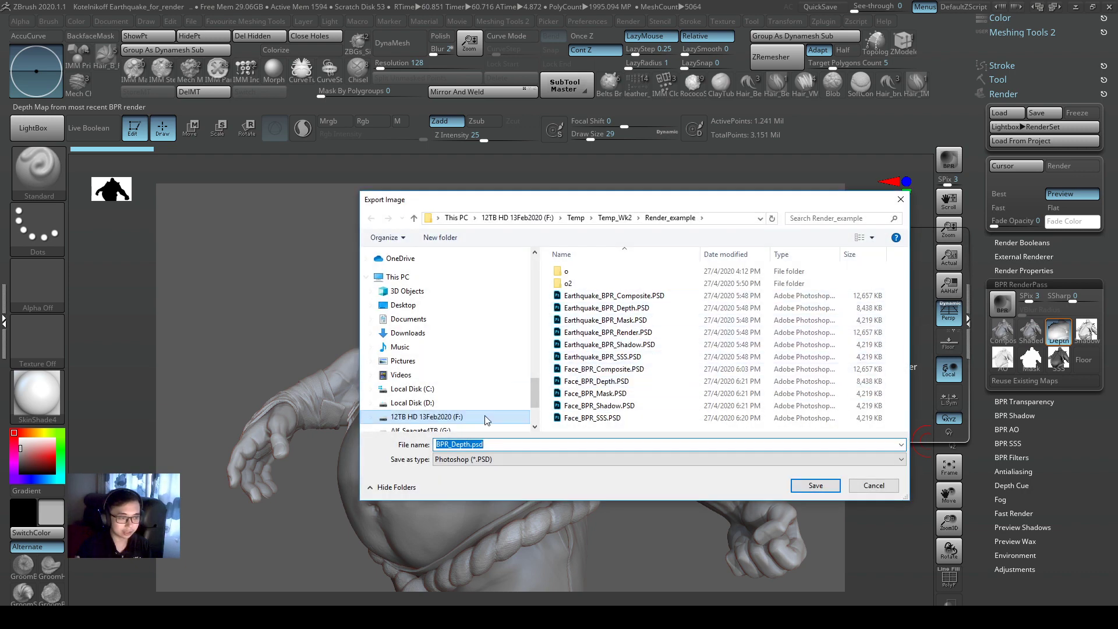
pyautogui.moveTo(470, 445); pyautogui.dragTo(430, 445)
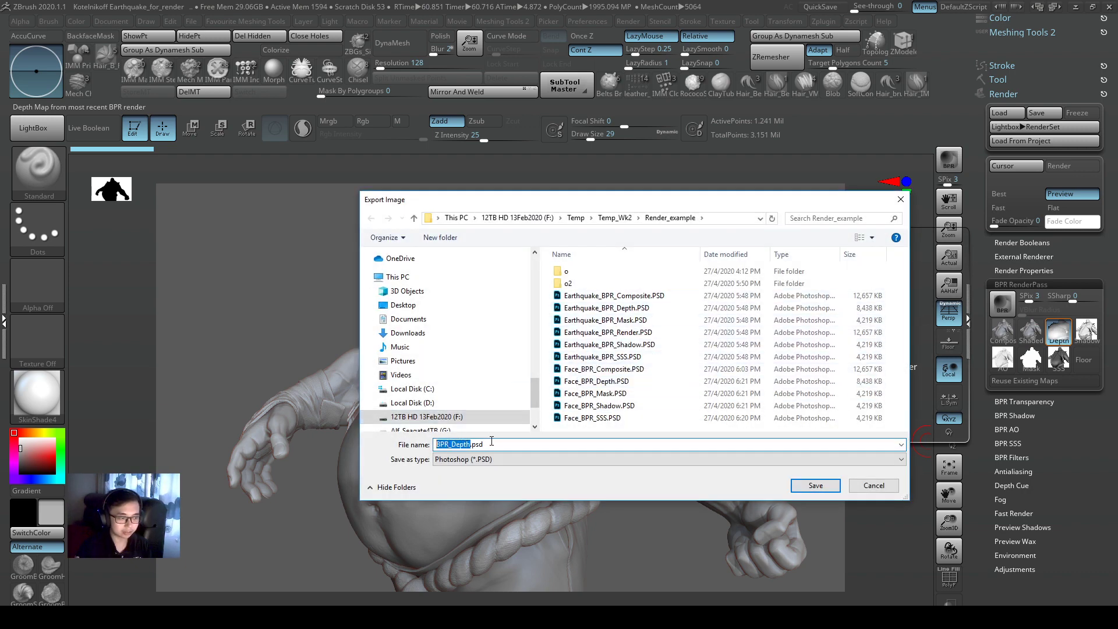
pyautogui.click(871, 486)
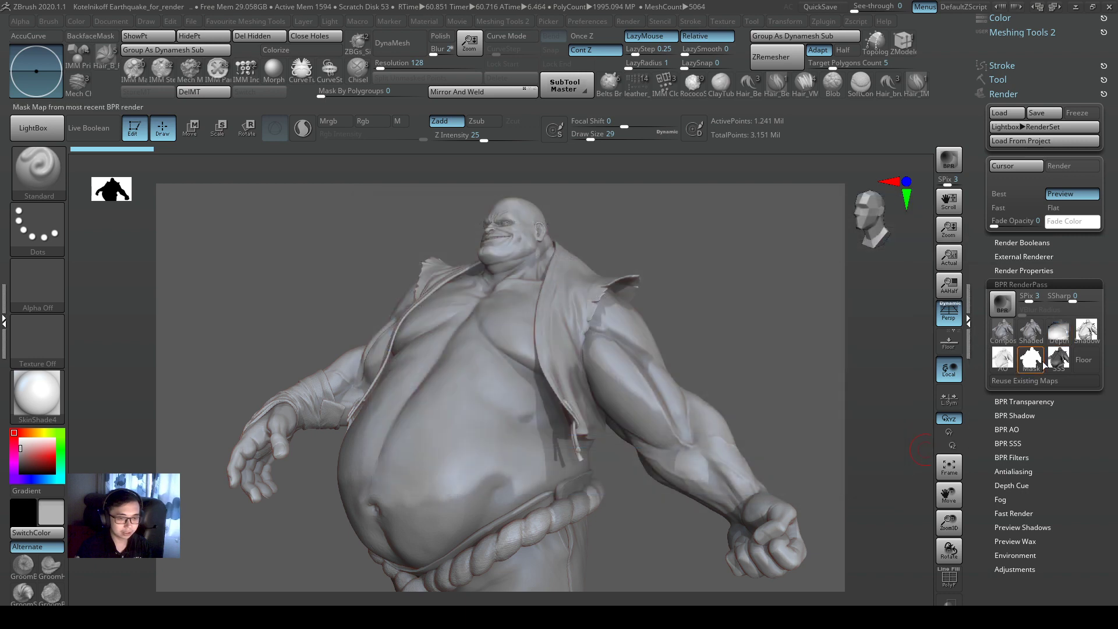
pyautogui.click(1087, 330)
pyautogui.click(509, 460)
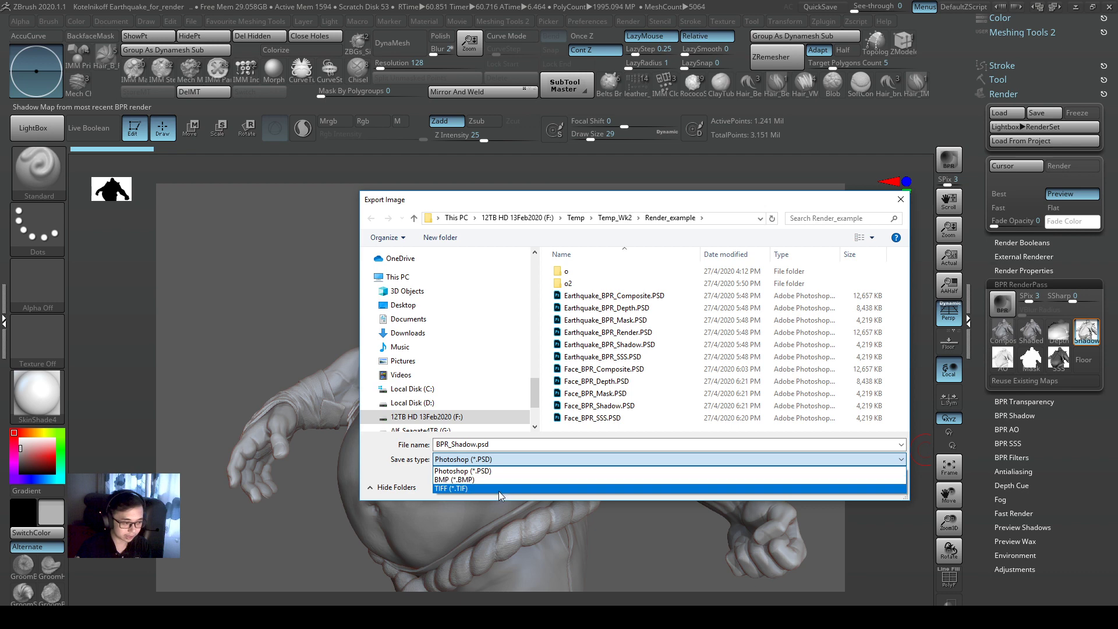
pyautogui.click(515, 471)
pyautogui.click(519, 459)
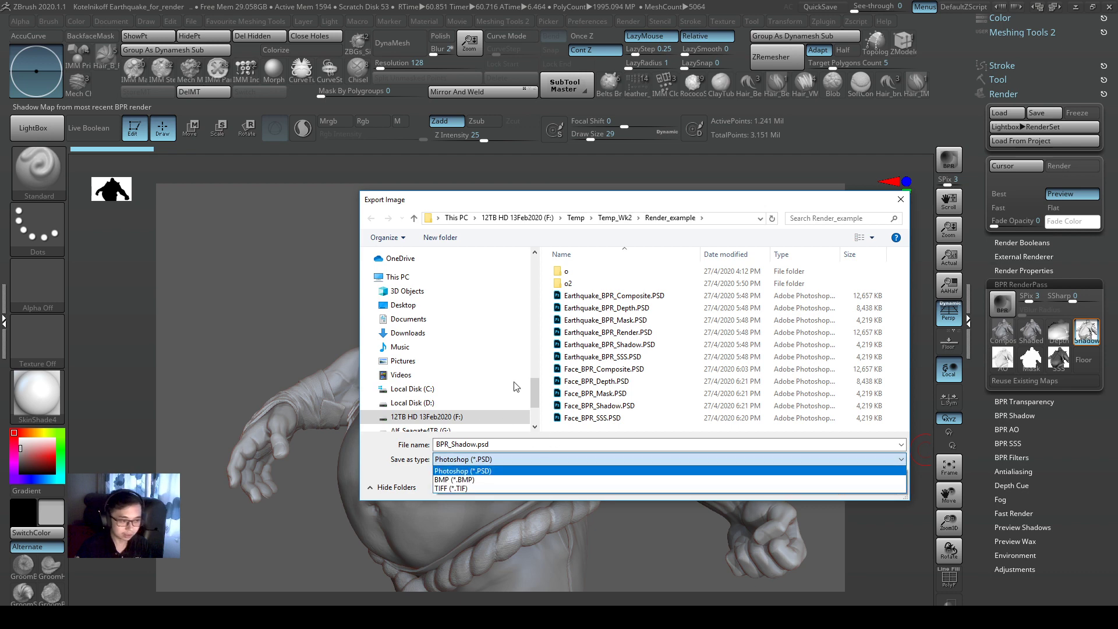
pyautogui.click(813, 340)
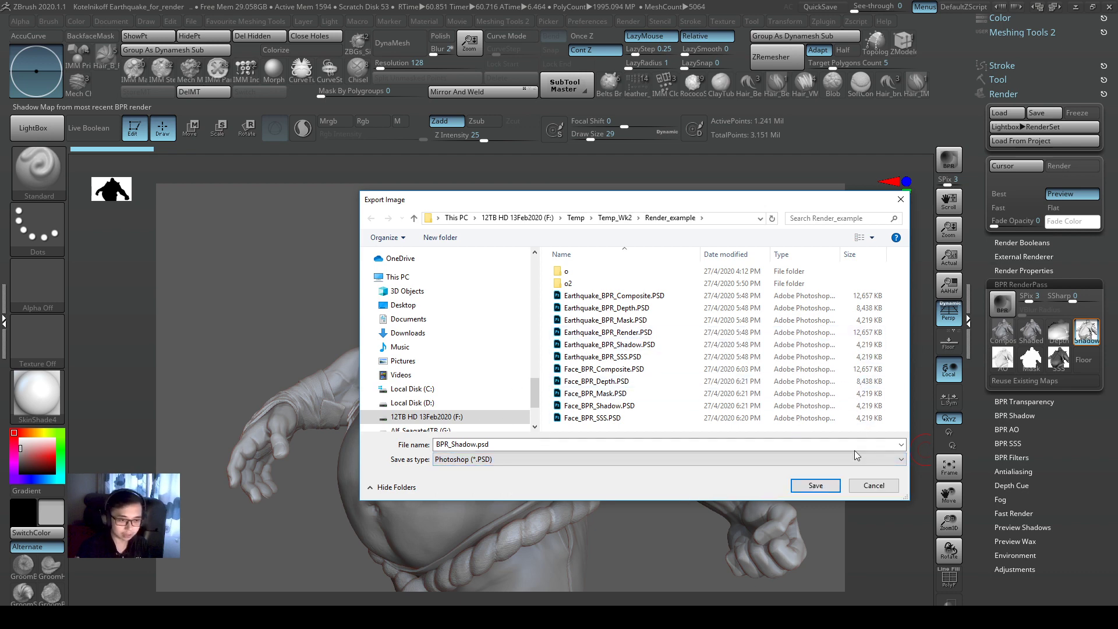
pyautogui.click(868, 485)
pyautogui.click(1002, 358)
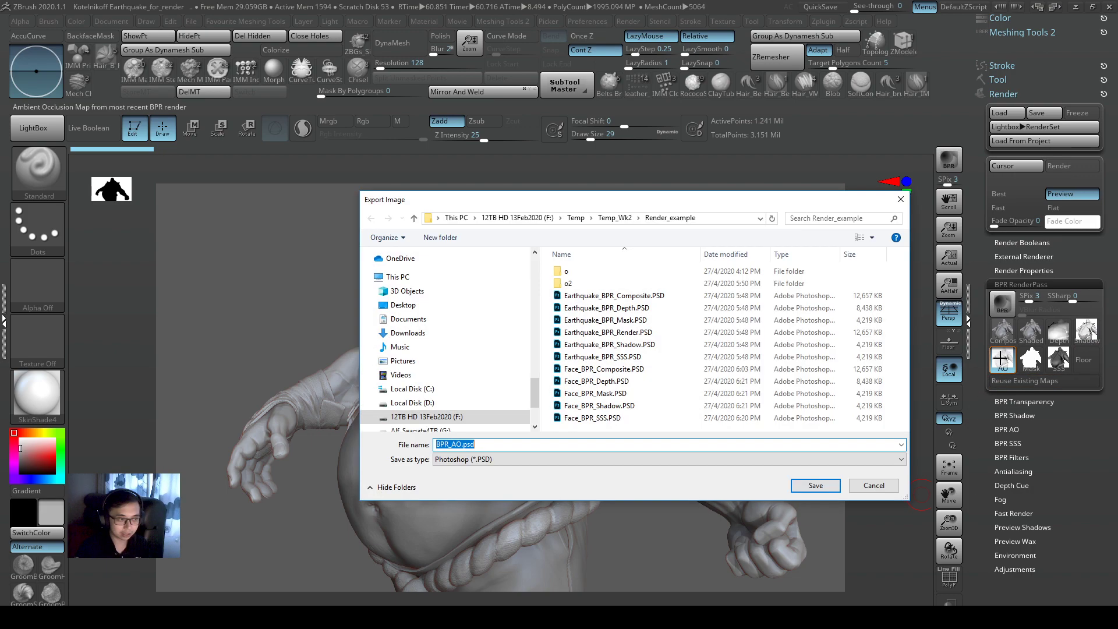
pyautogui.click(873, 485)
# - Export the ambient occlusion pass to the Render_example folder as Earthquake_BPR_AmbientO.PSD
pyautogui.click(1001, 357)
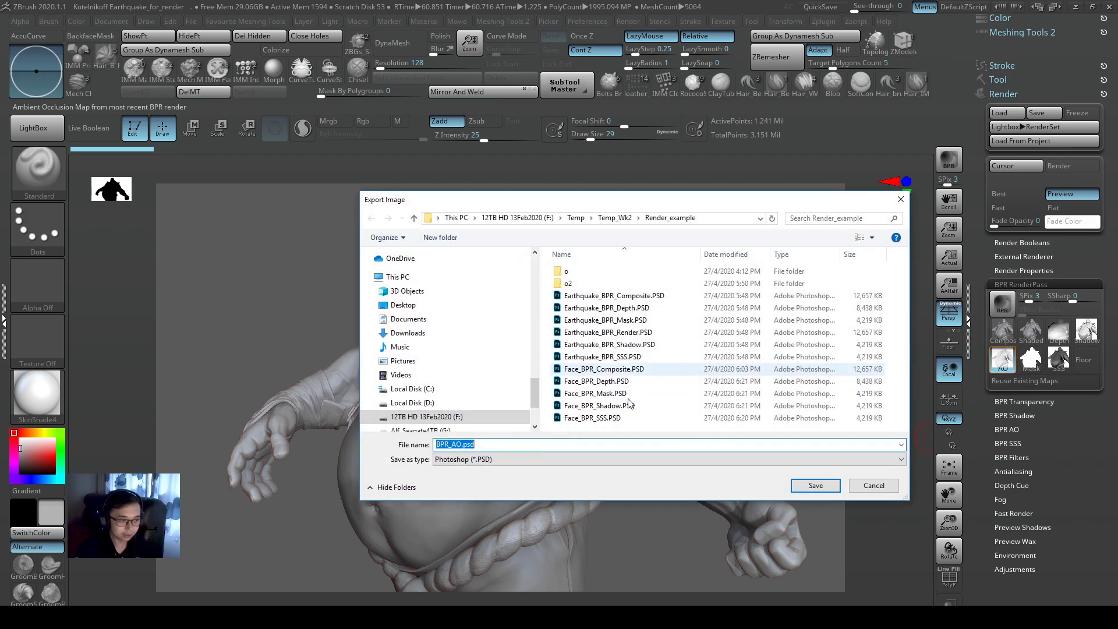
pyautogui.click(606, 308)
pyautogui.click(612, 295)
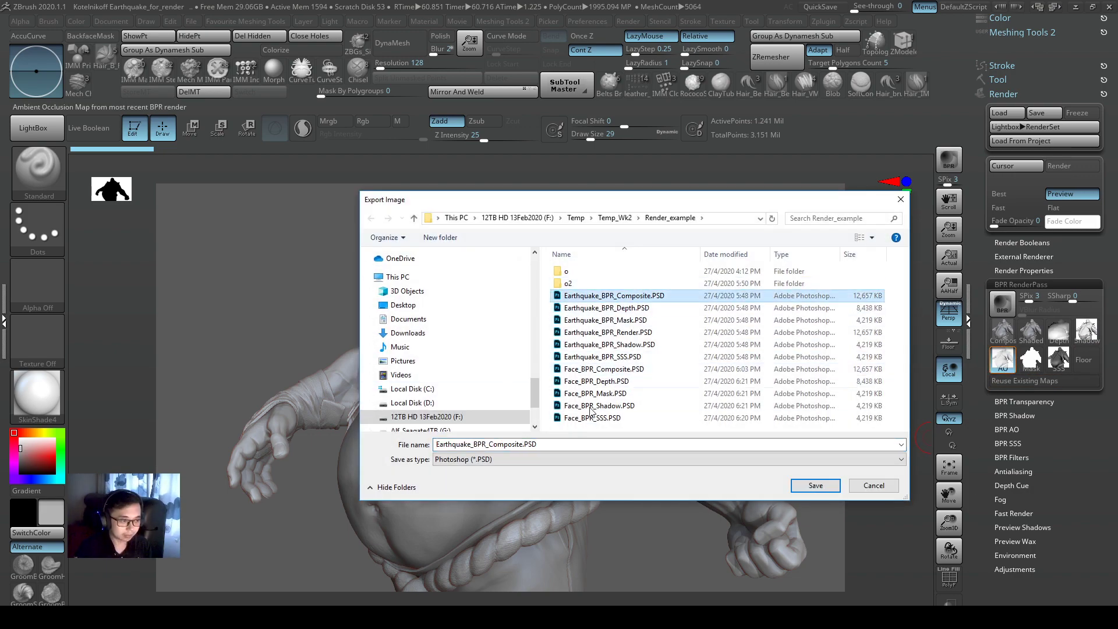
pyautogui.click(517, 442)
pyautogui.moveTo(523, 444); pyautogui.dragTo(490, 444)
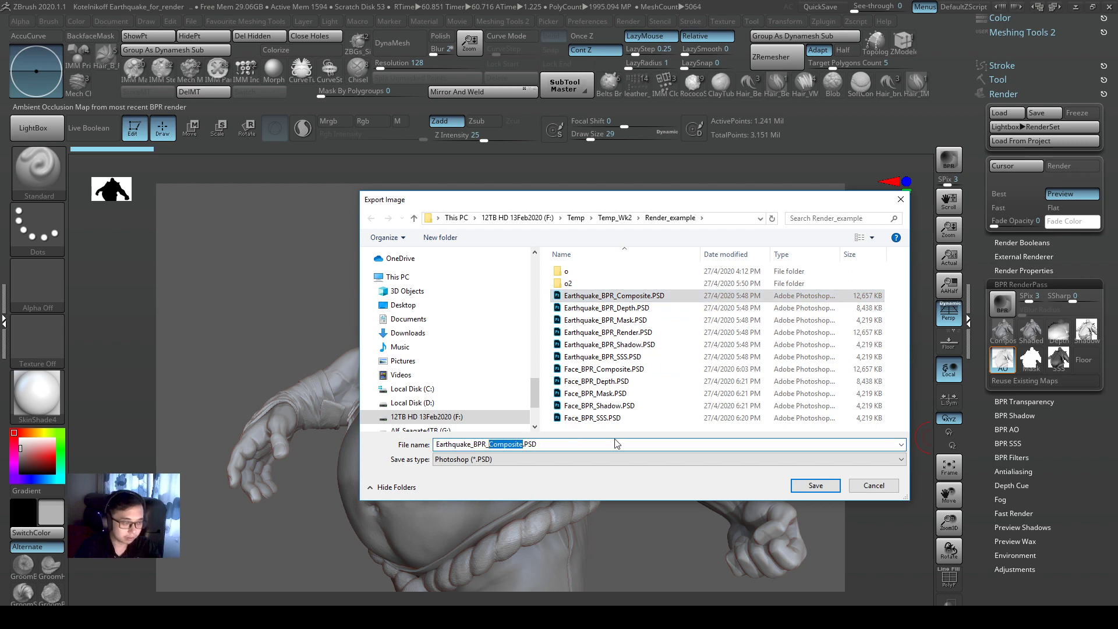
pyautogui.write('AmbientO')
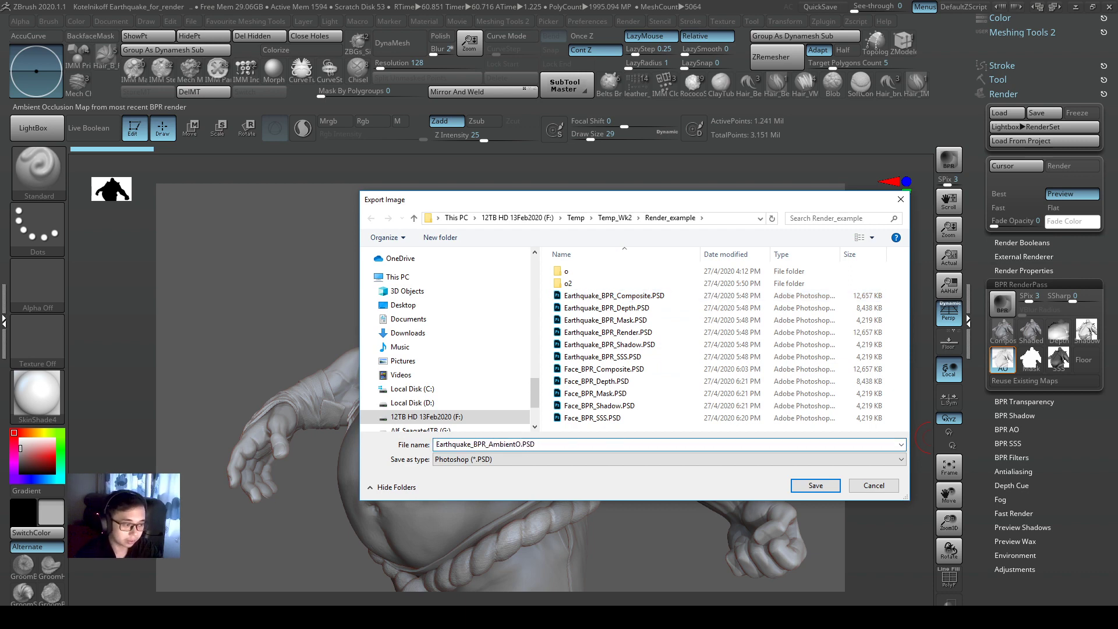
pyautogui.press('Return')
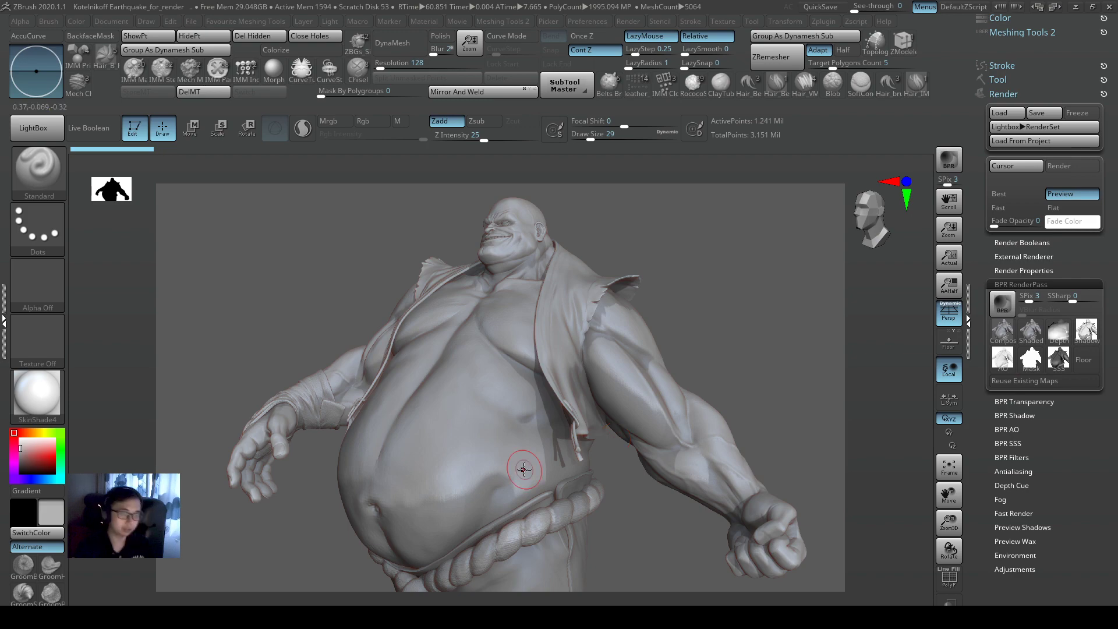
# - Open Earthquake_BPR_AmbientO.PSD from the Render_example folder in Photoshop, copy its whole canvas and close the file
pyautogui.press('super')
pyautogui.hotkey('alt', 'Tab')
pyautogui.click(394, 204)
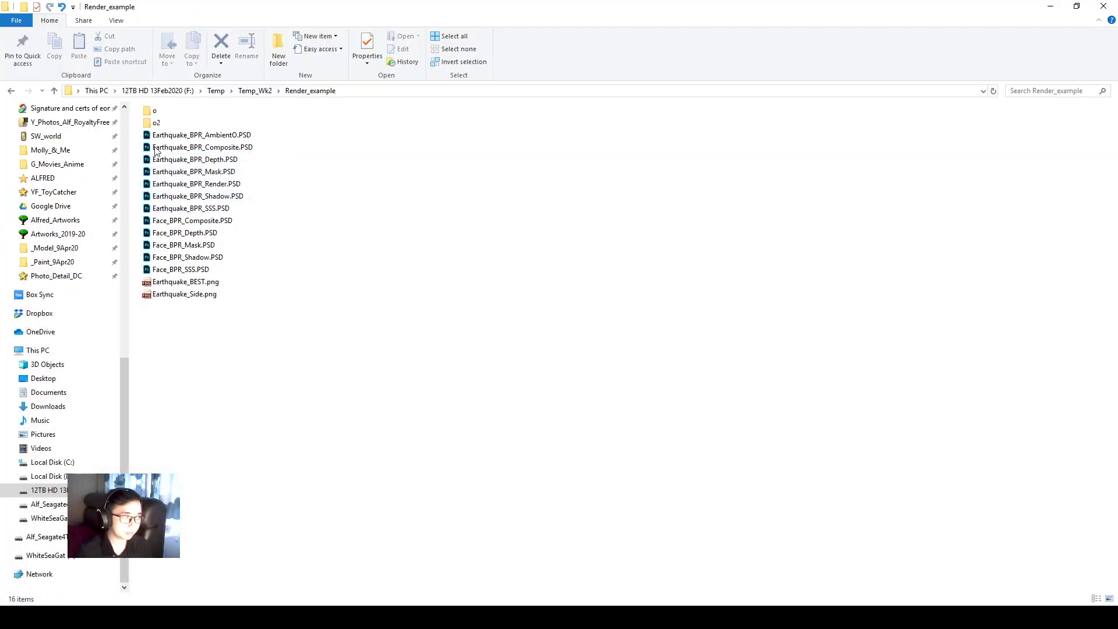
pyautogui.doubleClick(201, 135)
pyautogui.doubleClick(202, 137)
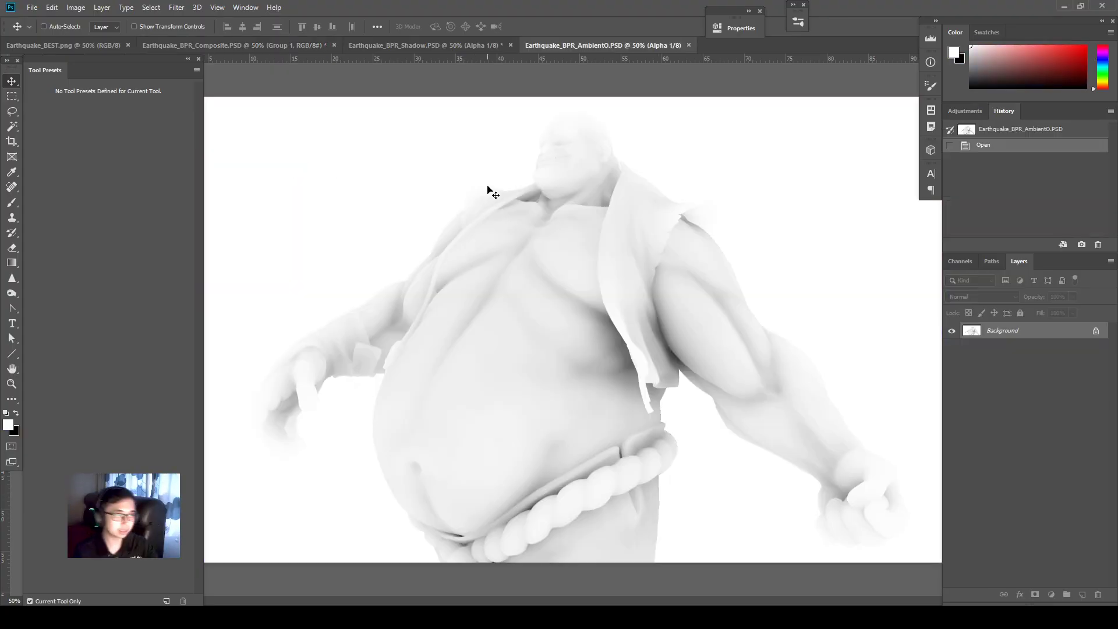
pyautogui.hotkey('ctrl', 'a')
pyautogui.hotkey('ctrl', 'w')
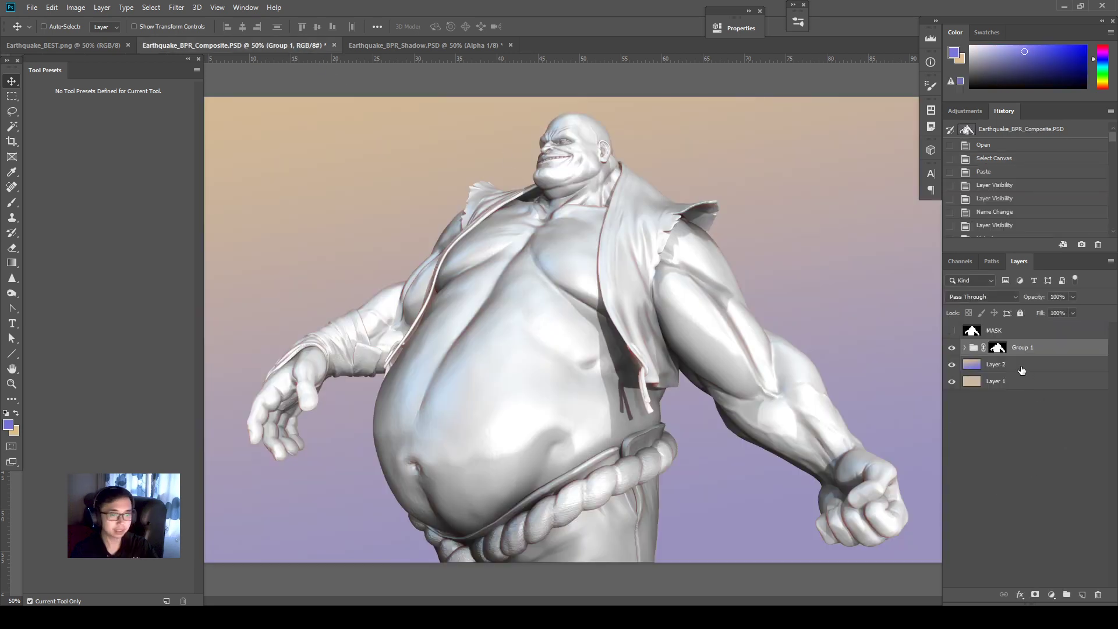
# - Paste the ambient occlusion pass above the SSS layer in Group 1 and rename the group Char
pyautogui.click(965, 348)
pyautogui.click(1010, 366)
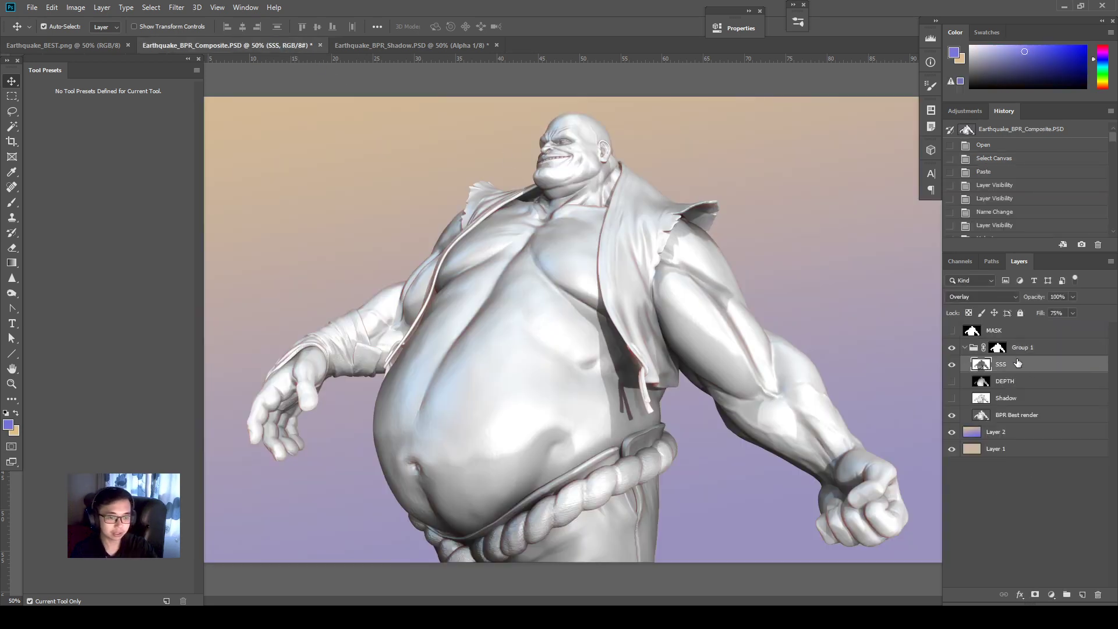
pyautogui.hotkey('ctrl', 'v')
pyautogui.doubleClick(1025, 348)
pyautogui.write('Char')
pyautogui.press('Return')
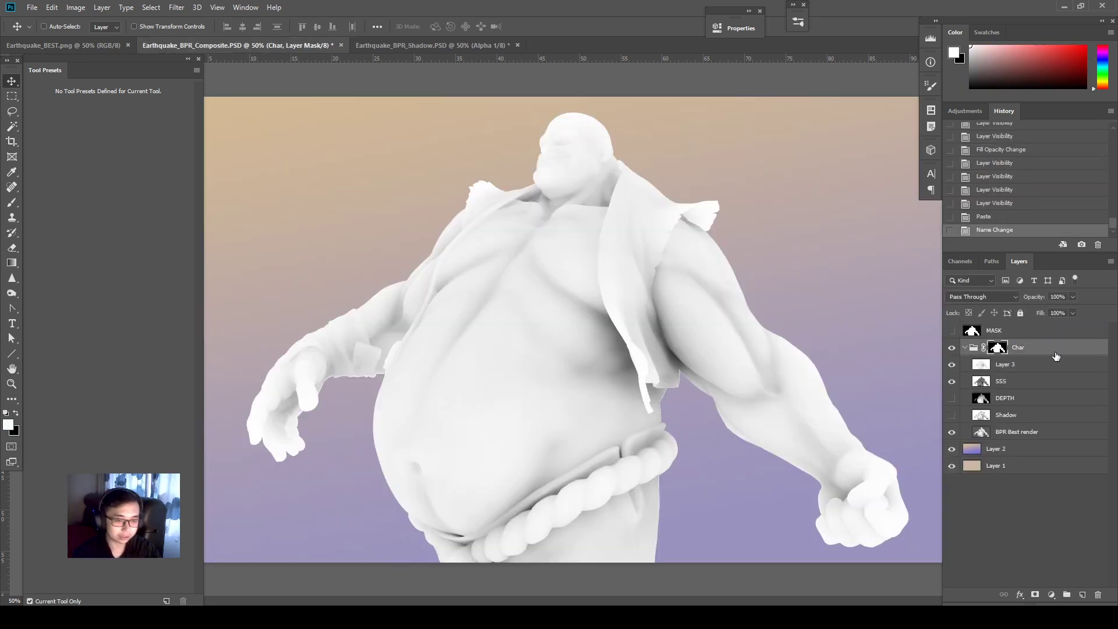
# - Select the pasted ambient occlusion layer and compare the render with it and the SSS layer shown and hidden
pyautogui.click(1014, 365)
pyautogui.click(952, 364)
pyautogui.click(952, 365)
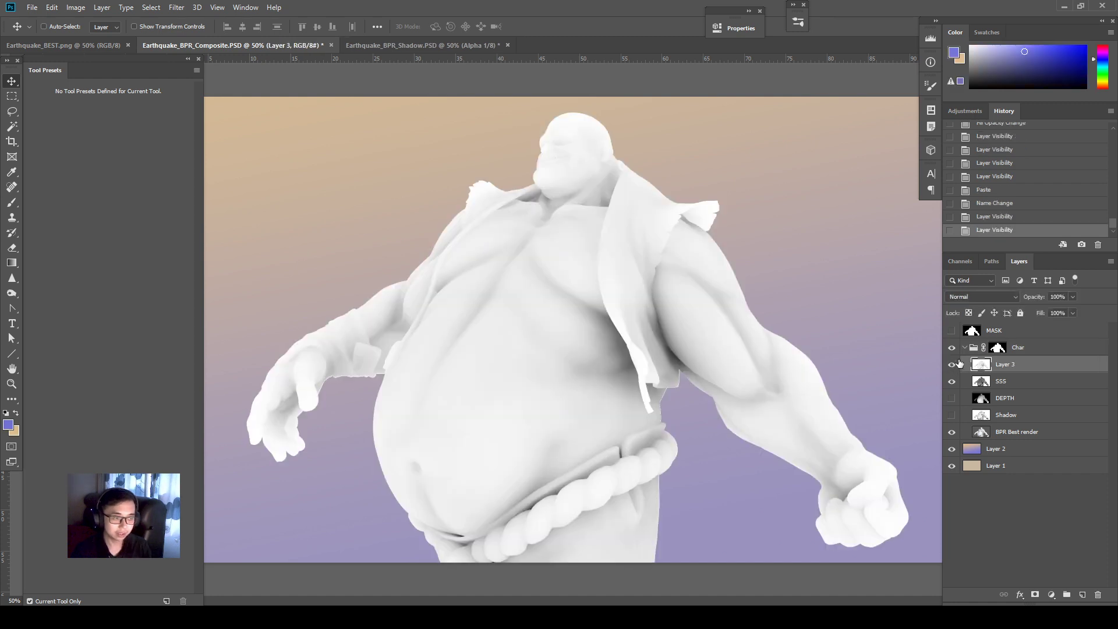
pyautogui.click(951, 379)
pyautogui.click(951, 379)
pyautogui.click(951, 365)
pyautogui.click(951, 365)
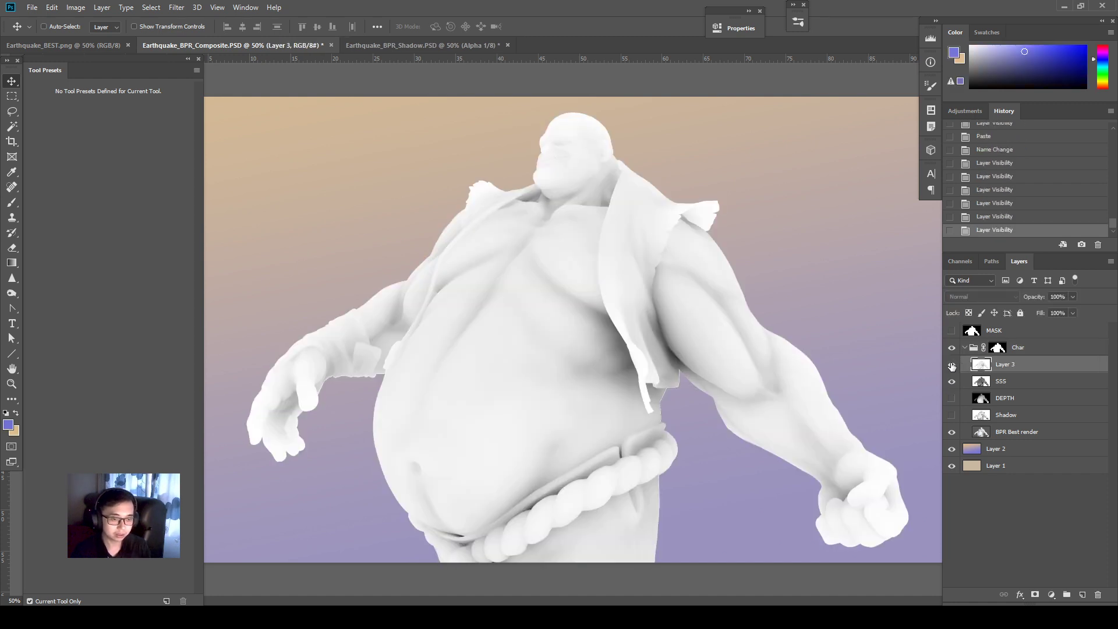
# - Rename the ambient occlusion layer as AO and delete the MASK layer above the Char group
pyautogui.doubleClick(1014, 363)
pyautogui.write('AO')
pyautogui.press('Return')
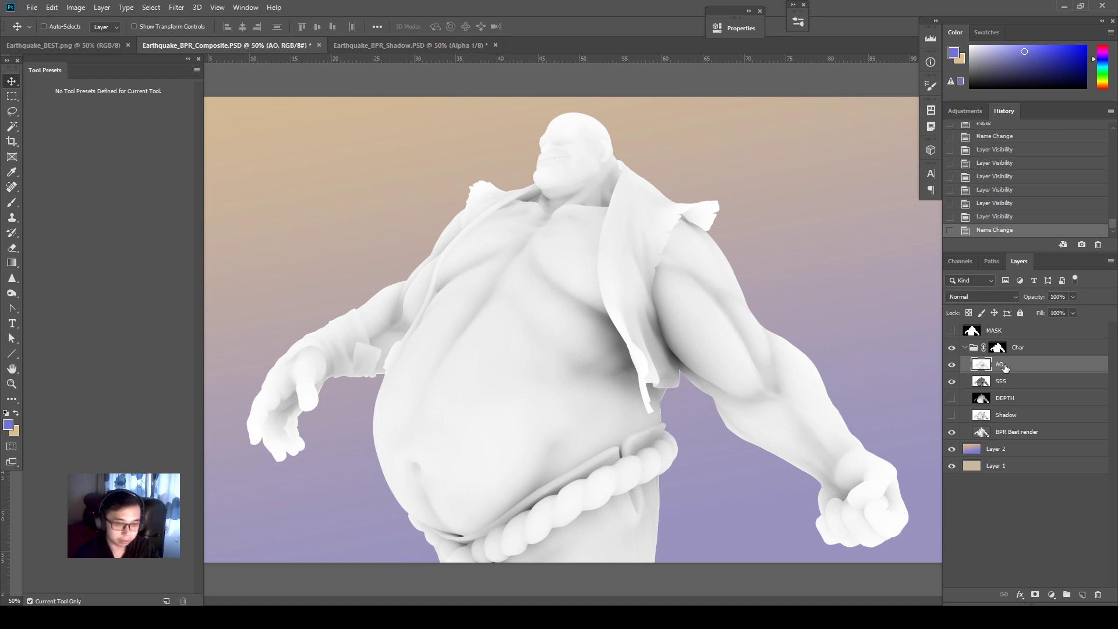
pyautogui.click(1034, 336)
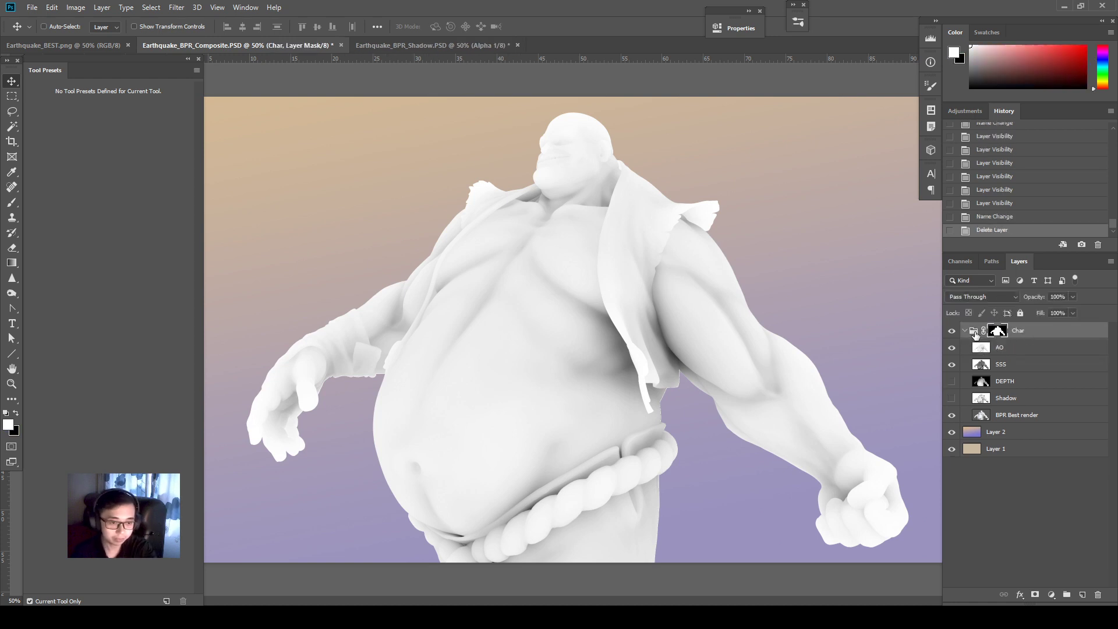
pyautogui.press('Delete')
# - Set the AO layer's blending mode to Multiply
pyautogui.click(990, 297)
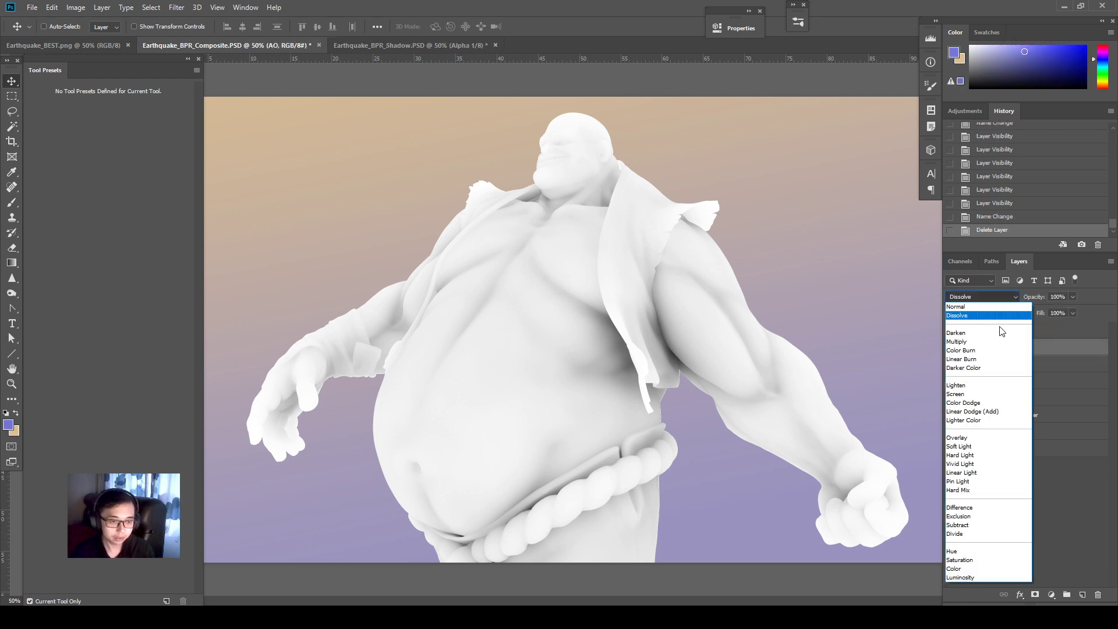
pyautogui.click(967, 348)
# - Compare the composite with the multiplied AO layer shown and hidden to examine its contact shading
pyautogui.click(956, 351)
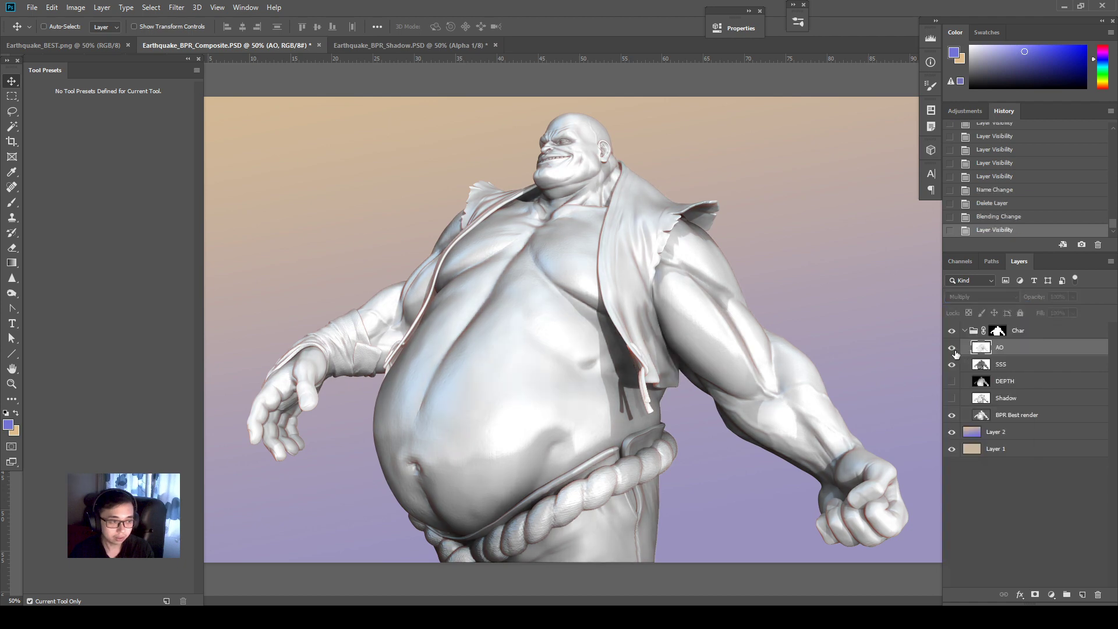
pyautogui.click(955, 351)
pyautogui.click(956, 351)
pyautogui.click(956, 352)
pyautogui.click(956, 352)
pyautogui.click(956, 351)
pyautogui.click(955, 351)
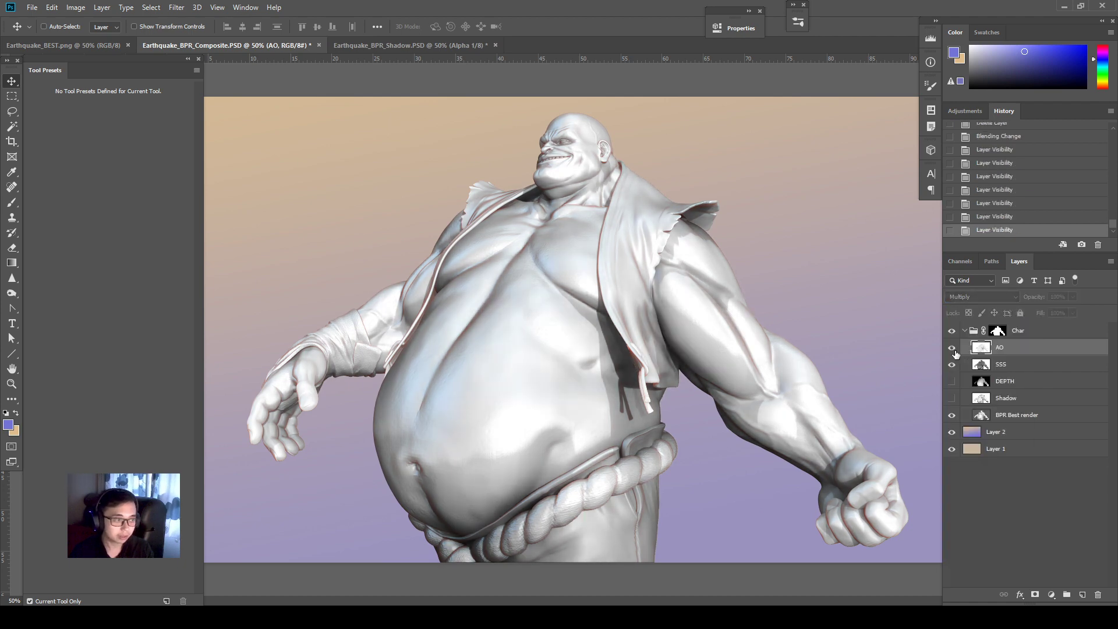
pyautogui.click(956, 352)
pyautogui.click(956, 352)
pyautogui.click(956, 352)
pyautogui.click(956, 351)
pyautogui.click(956, 351)
pyautogui.click(956, 351)
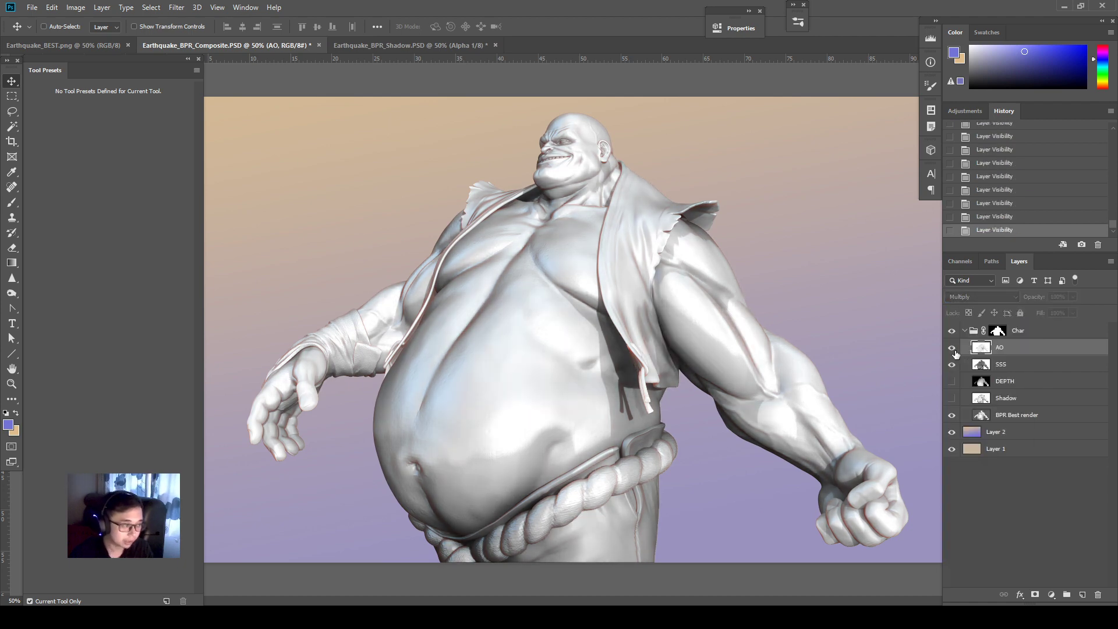
pyautogui.click(956, 351)
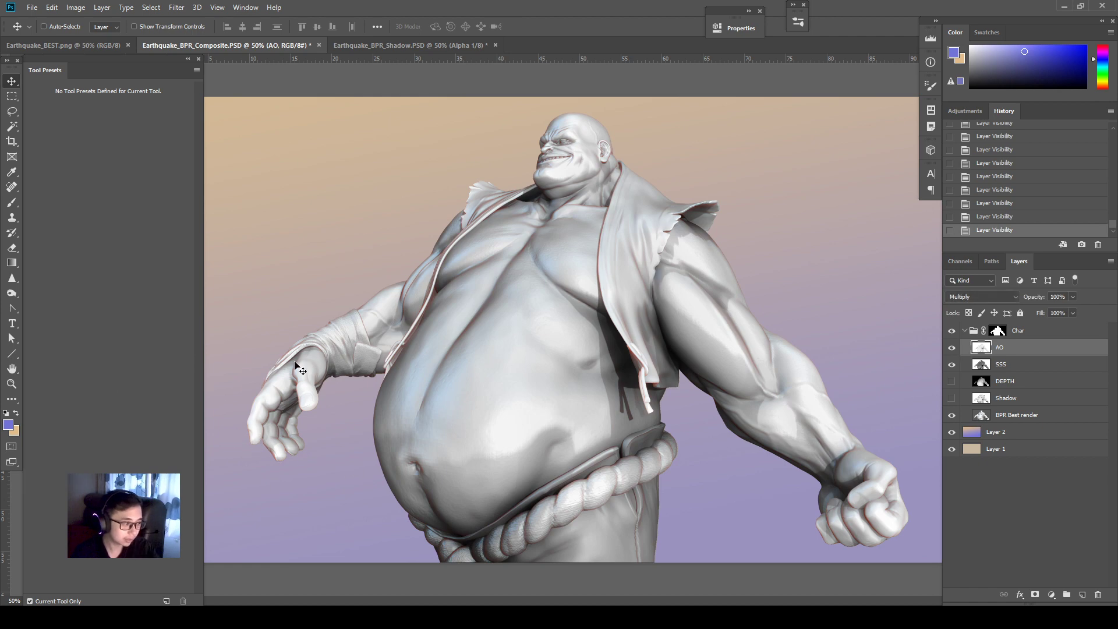
pyautogui.click(951, 350)
pyautogui.click(951, 350)
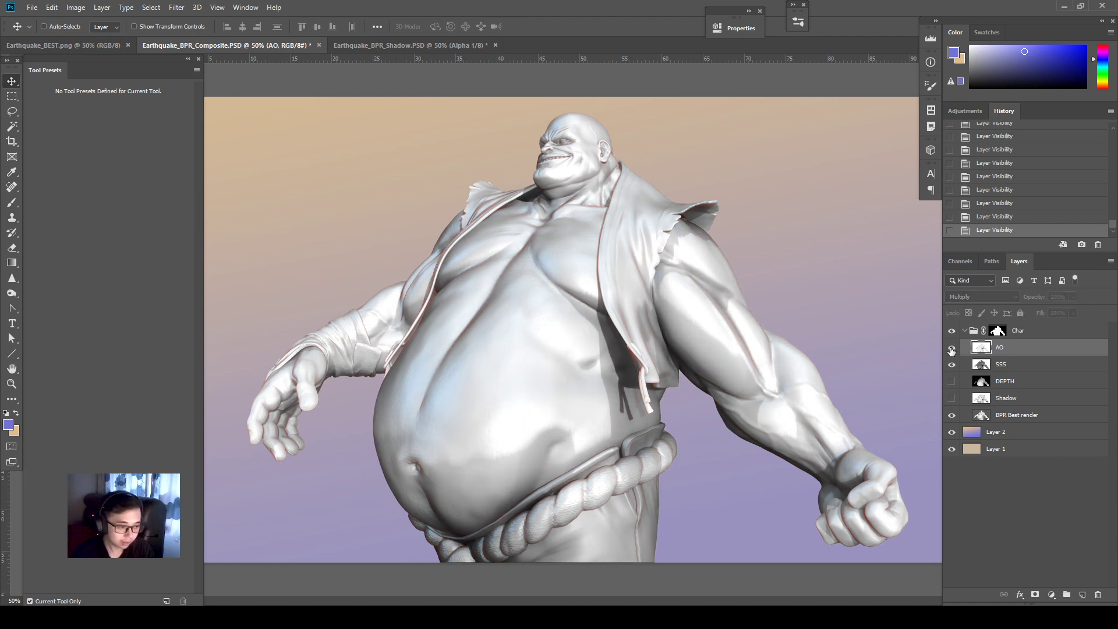
pyautogui.click(951, 349)
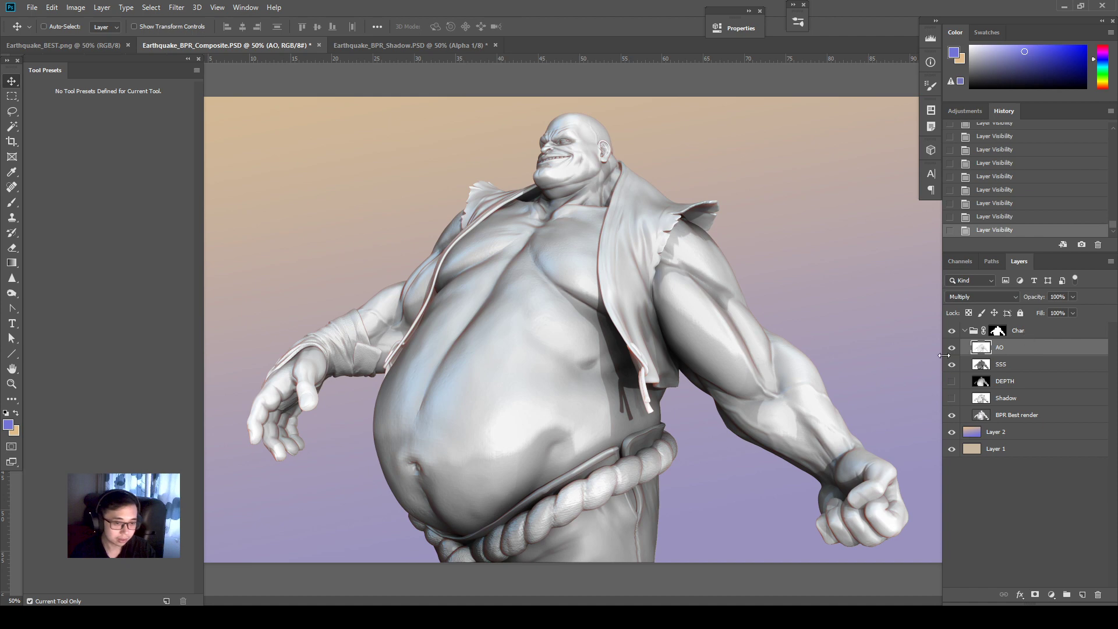
# - Darken the AO layer with a Levels adjustment, setting the midtone input to 0.54
pyautogui.hotkey('ctrl', 'l')
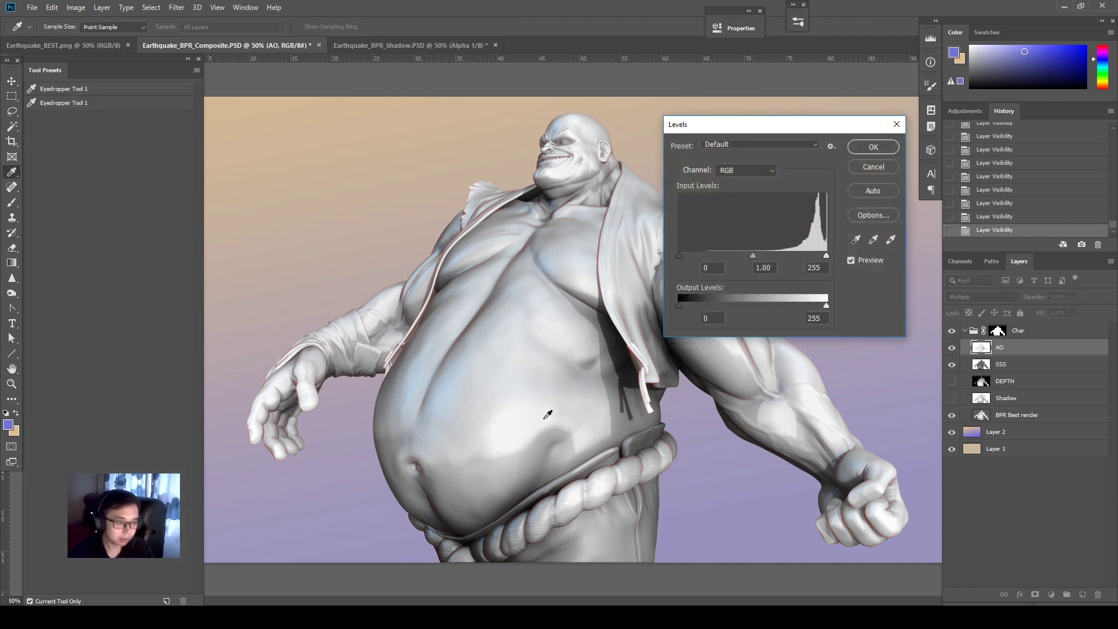
pyautogui.moveTo(755, 259); pyautogui.dragTo(775, 253)
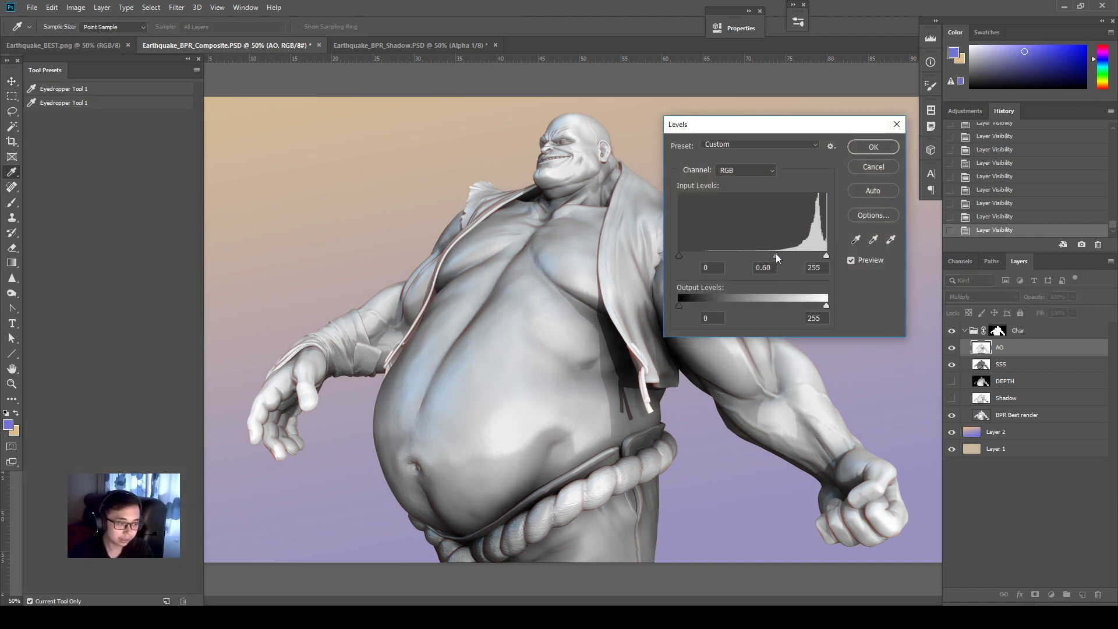
pyautogui.moveTo(826, 306)
pyautogui.mouseDown()
pyautogui.moveTo(793, 307)
pyautogui.moveTo(826, 306)
pyautogui.mouseUp()
pyautogui.moveTo(780, 257); pyautogui.dragTo(785, 257)
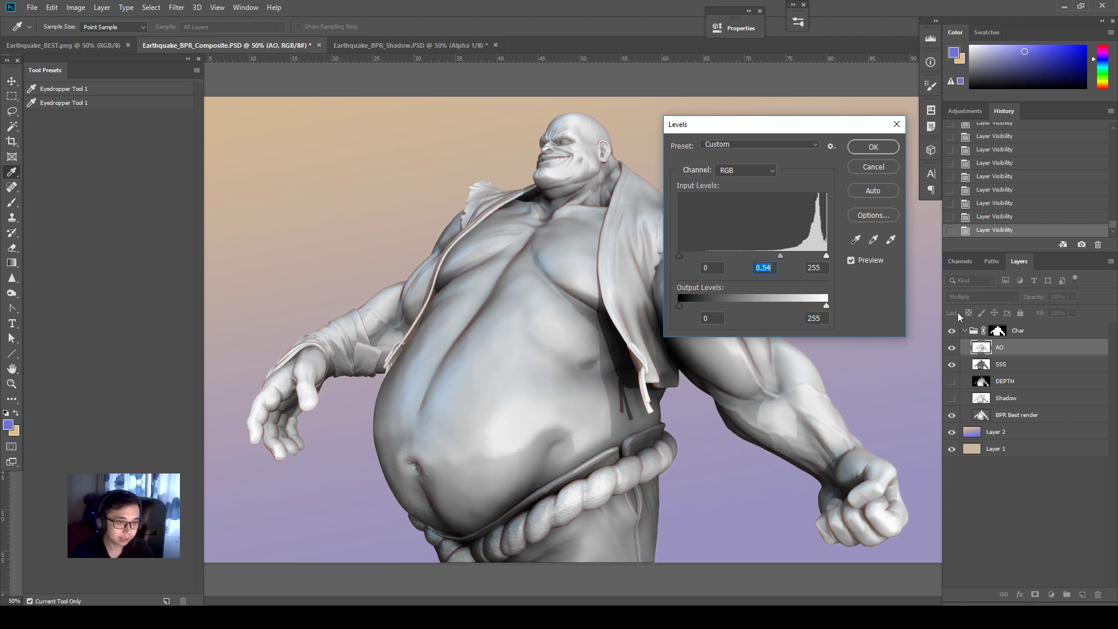
pyautogui.click(874, 147)
# - Examine the effect of the darkened AO layer by hiding and showing it, leaving it shown
pyautogui.click(951, 348)
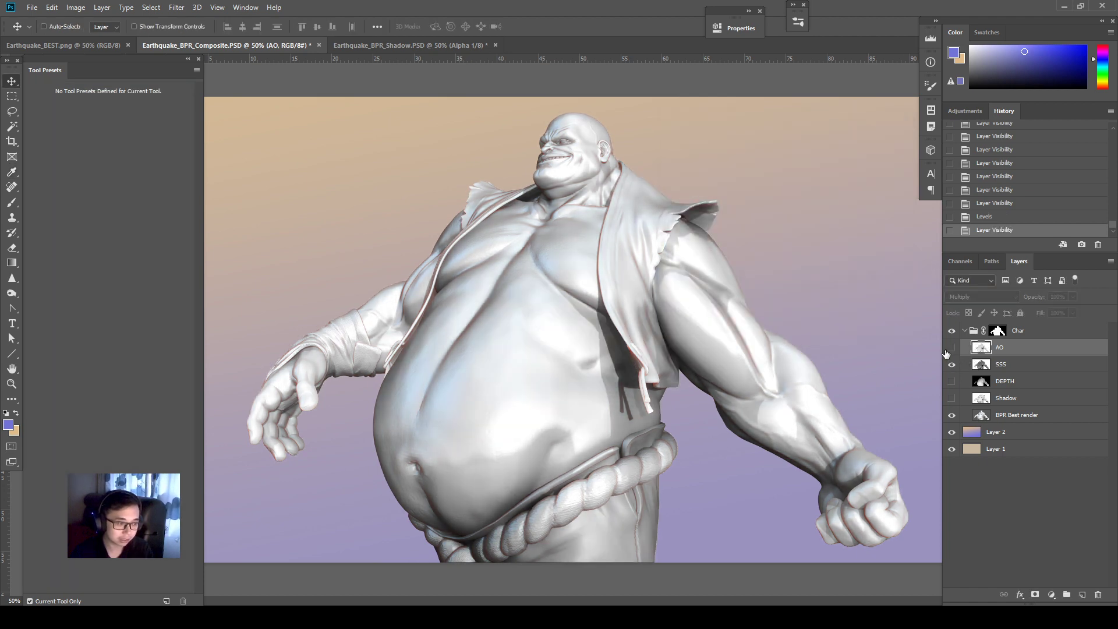
pyautogui.click(951, 348)
pyautogui.click(951, 348)
pyautogui.click(949, 349)
pyautogui.click(950, 348)
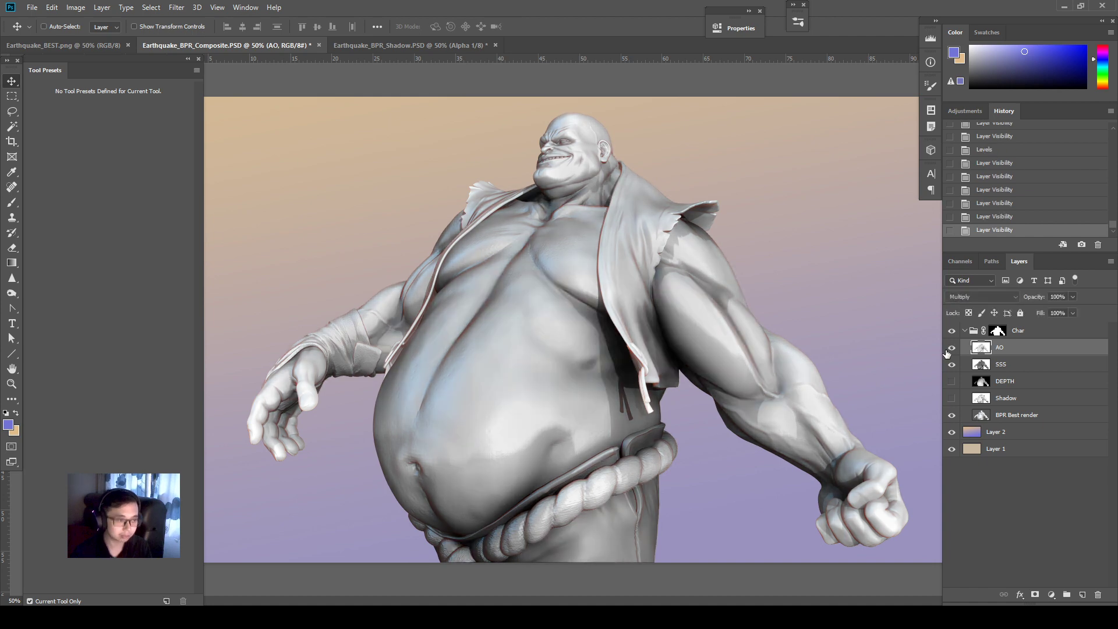
pyautogui.click(950, 349)
pyautogui.click(949, 349)
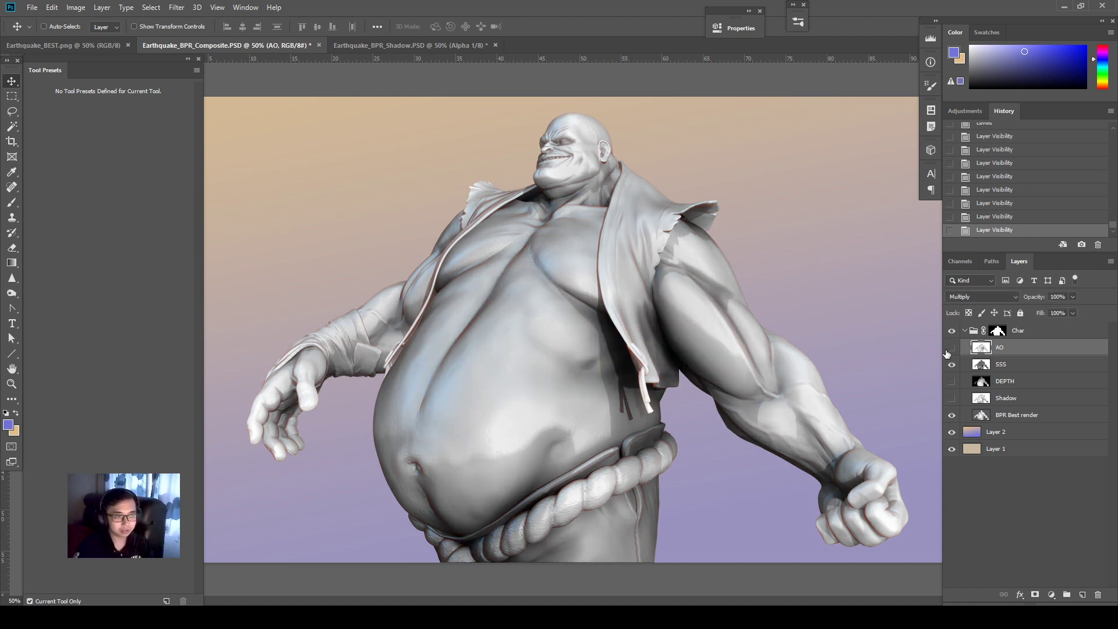
pyautogui.click(949, 349)
# - Check the composite with the BPR Best render and AO layers hidden and shown, leaving the AO layer selected
pyautogui.click(1011, 414)
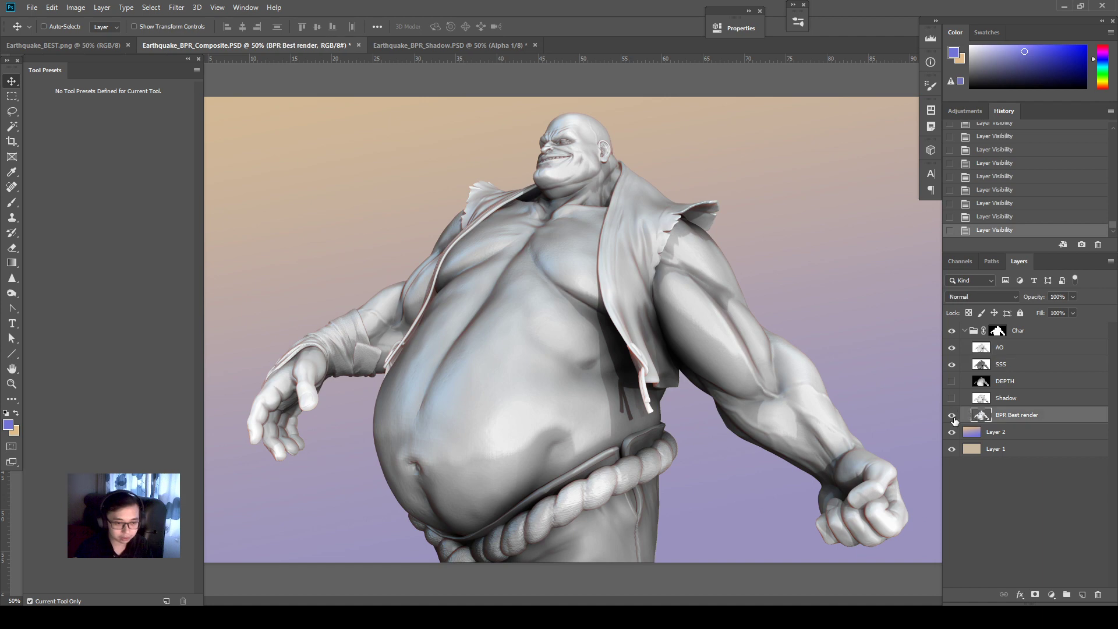
pyautogui.click(952, 414)
pyautogui.click(951, 415)
pyautogui.click(952, 414)
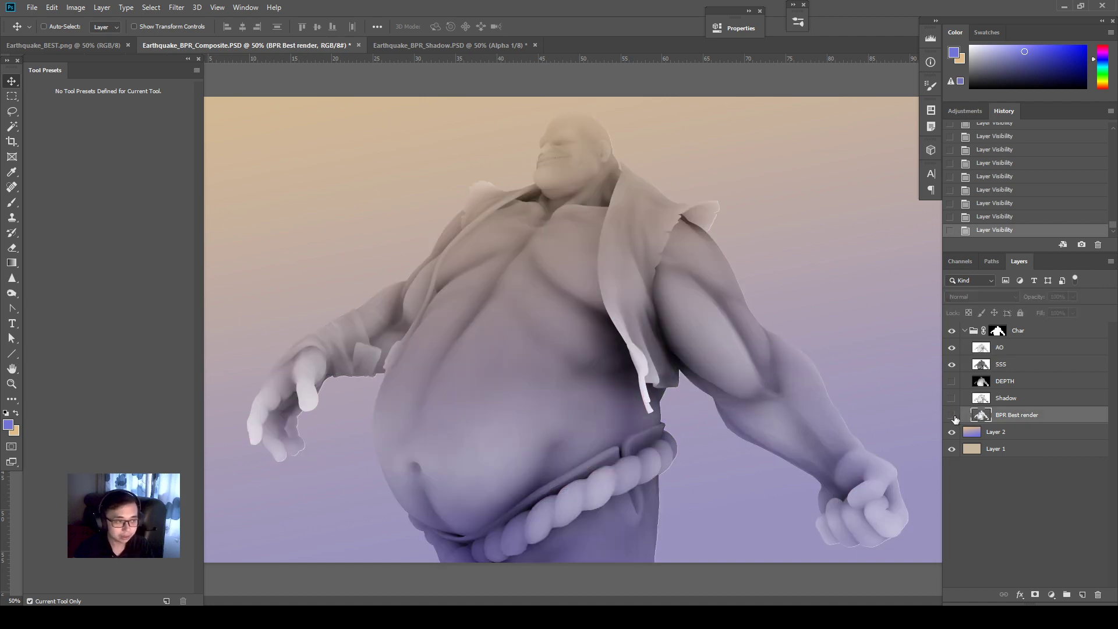
pyautogui.click(951, 415)
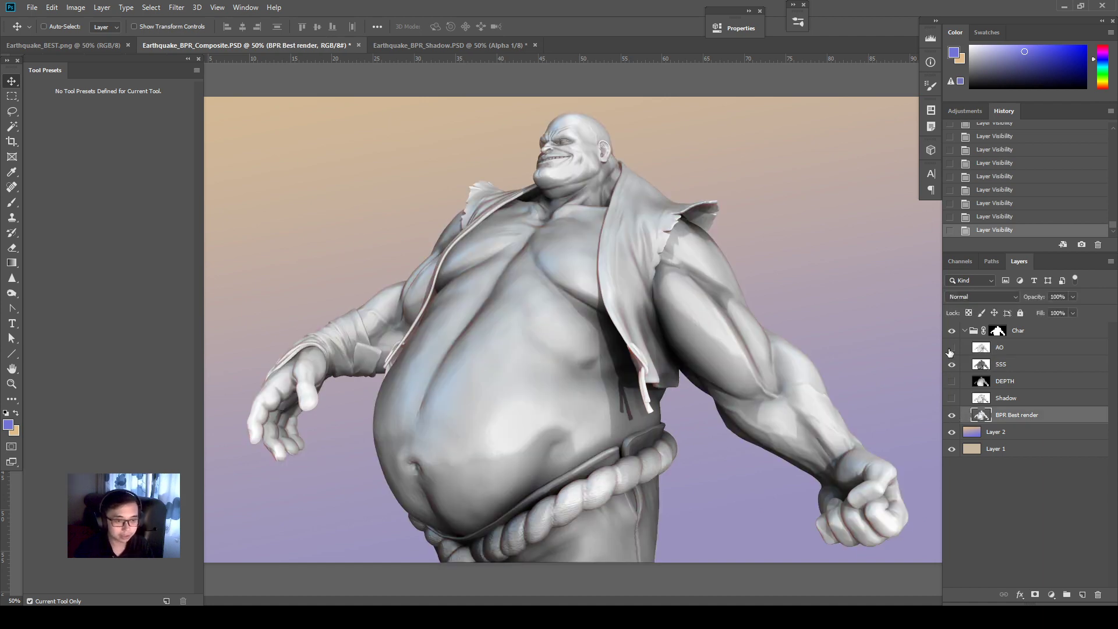
pyautogui.click(952, 347)
pyautogui.click(984, 353)
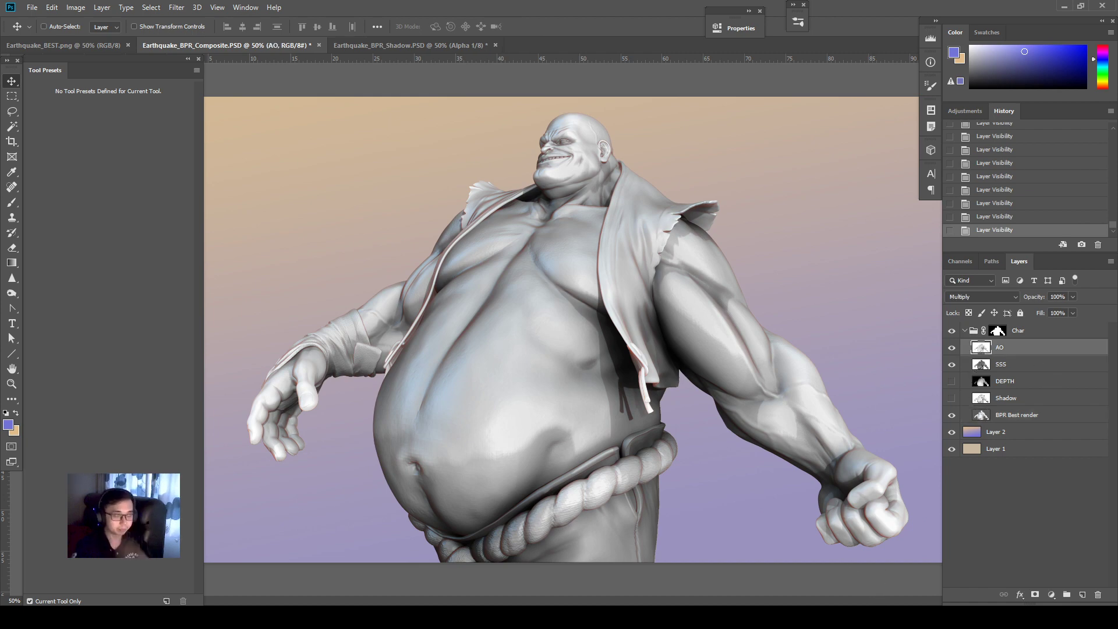
# - Switch to ZBrush with its BPR render passes
pyautogui.hotkey('alt', 'Tab')
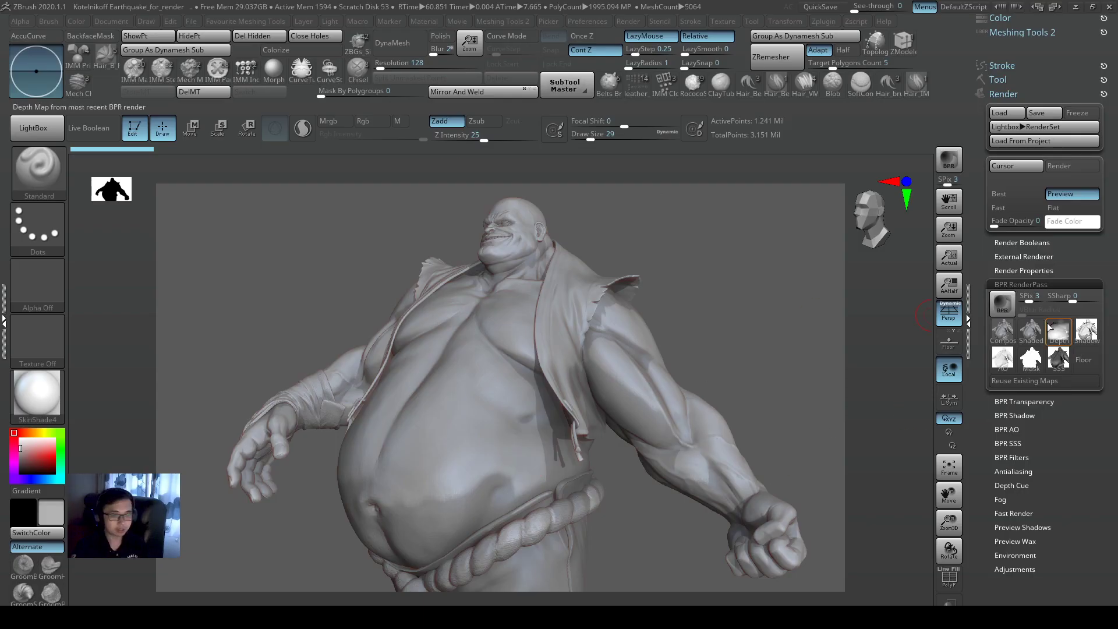